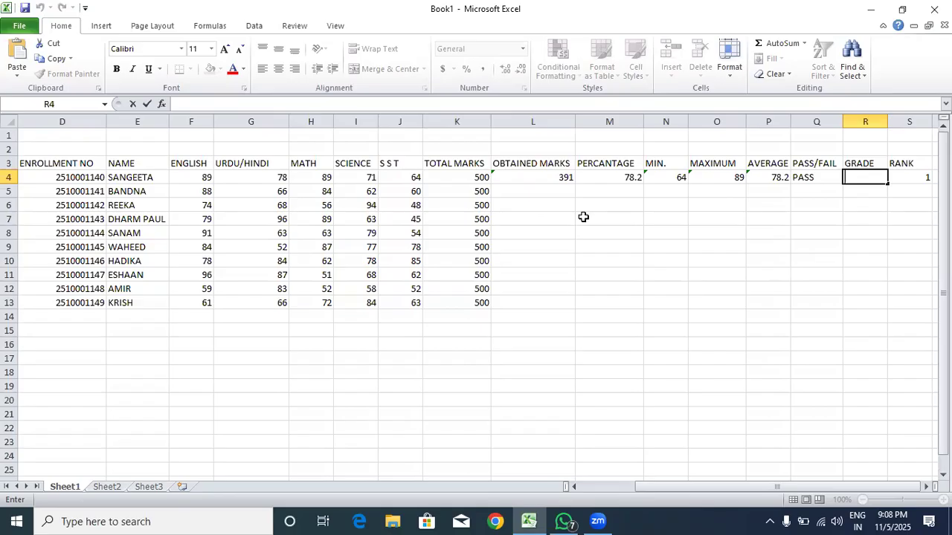
- Fill the Obtained Marks and Percentage formulas from row 4 down to row 13
click(561, 177)
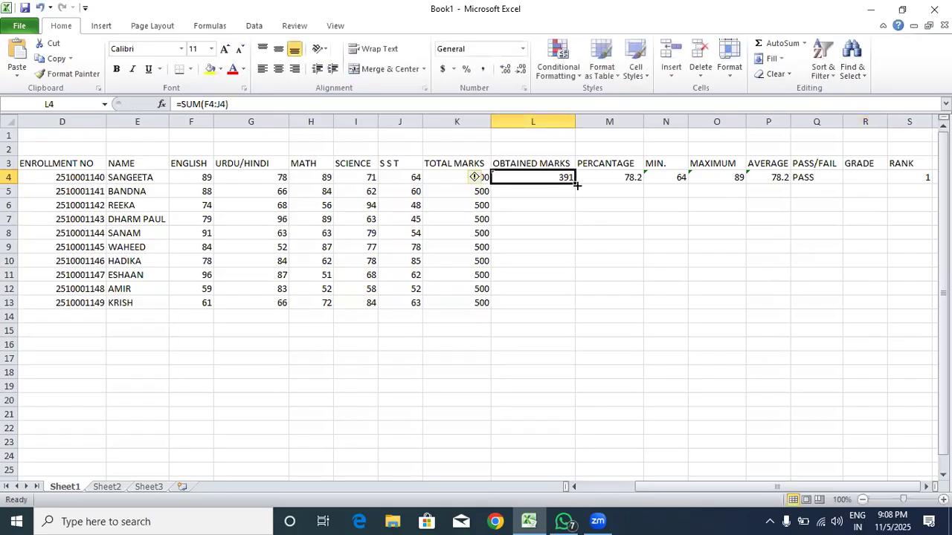
drag(575, 185, 573, 307)
click(625, 182)
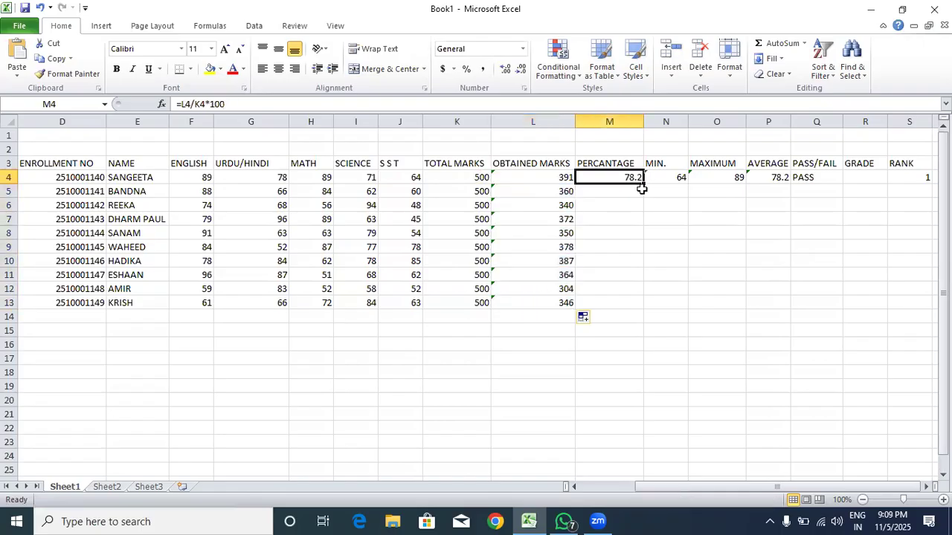
drag(644, 184, 640, 307)
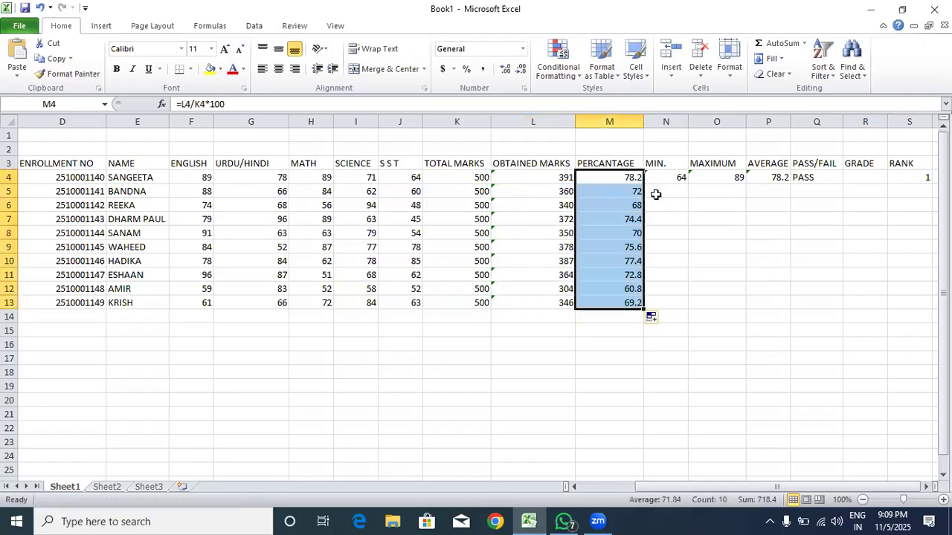
- Fill the Min. and Maximum formulas from row 4 down to row 13
click(662, 180)
drag(688, 184, 703, 318)
click(738, 183)
drag(745, 182, 741, 306)
click(729, 381)
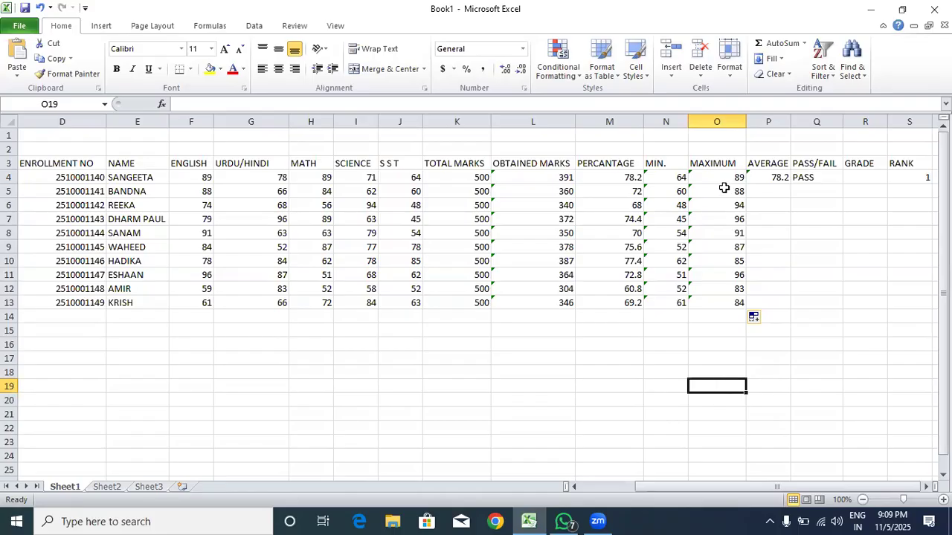
- Clear the Average, Pass/Fail and Rank cells in row 4 (P4, Q4 and S4)
click(774, 179)
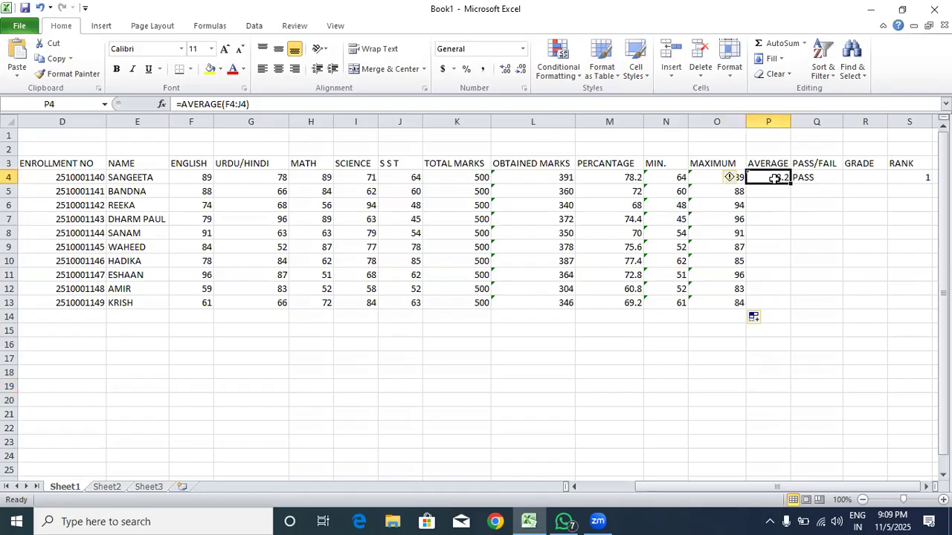
key(Delete)
click(799, 177)
key(Delete)
click(901, 177)
key(Delete)
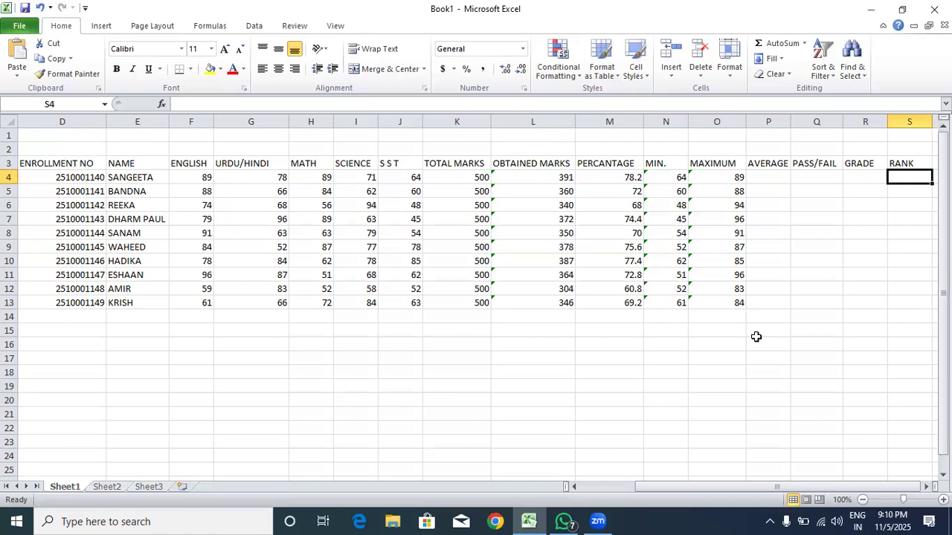
- Enter the formula =AVERAGE(F4:J4) in cell P4 of the Average column
click(766, 176)
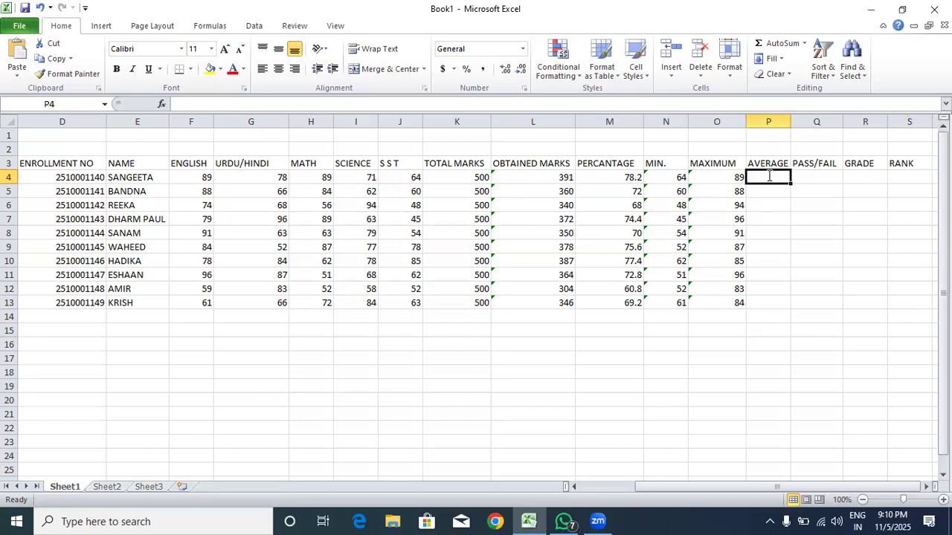
double_click(769, 176)
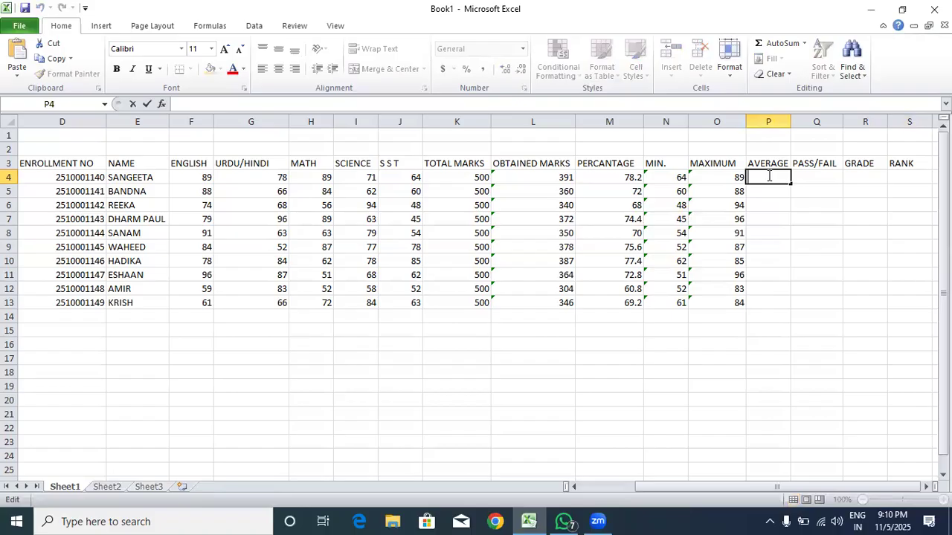
text(=)
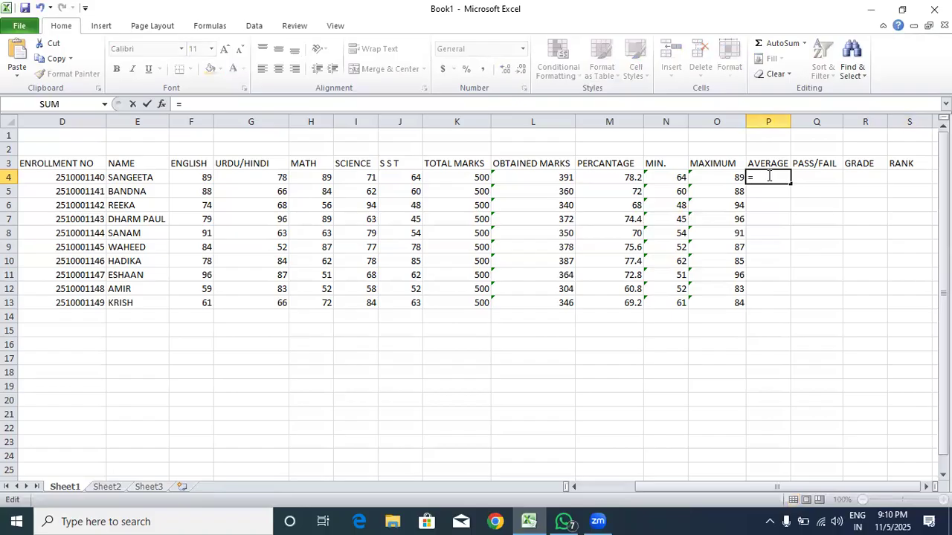
text(()
key(BackSpace)
text(AV)
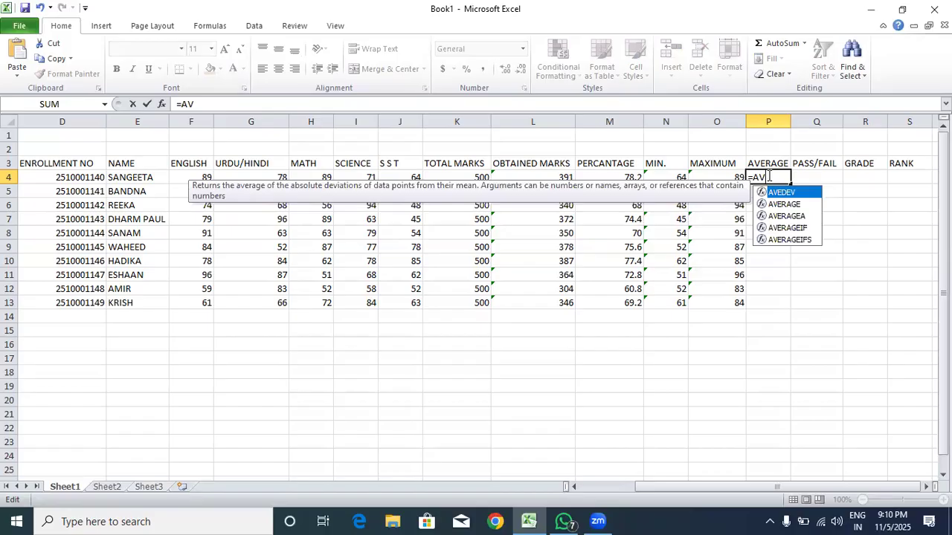
click(780, 206)
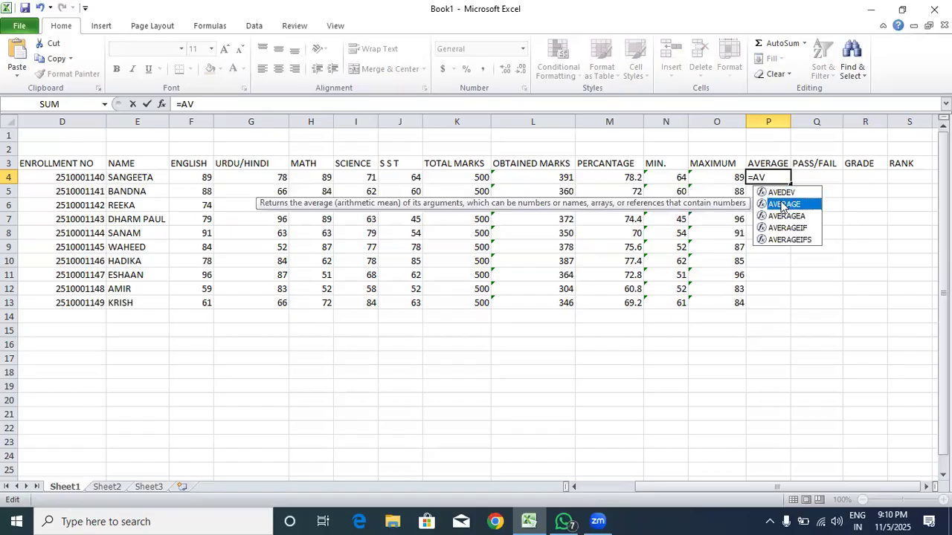
double_click(782, 204)
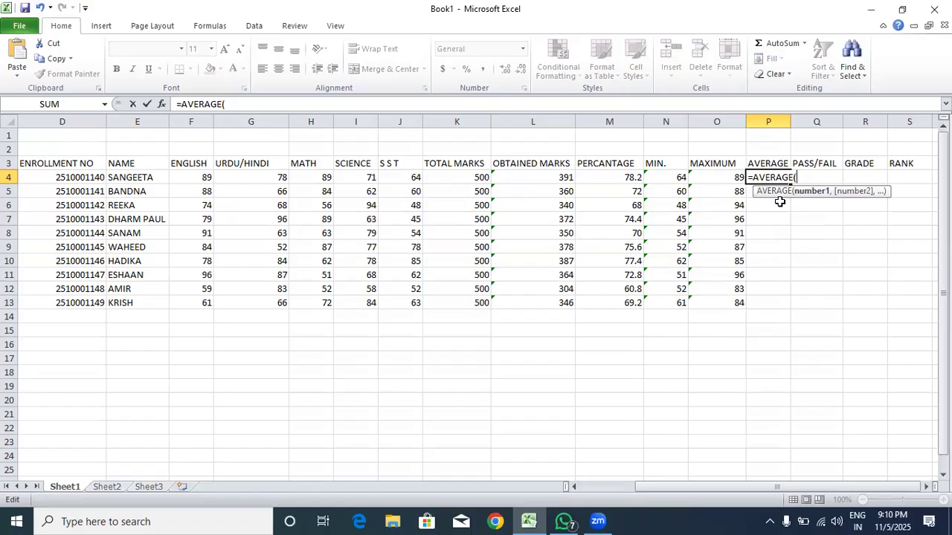
click(191, 180)
drag(191, 180, 396, 177)
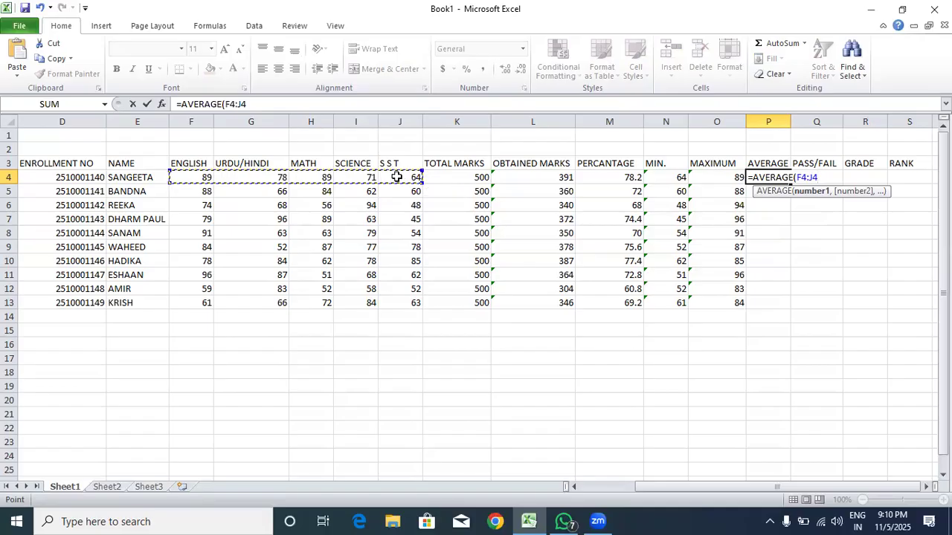
text())
key(Return)
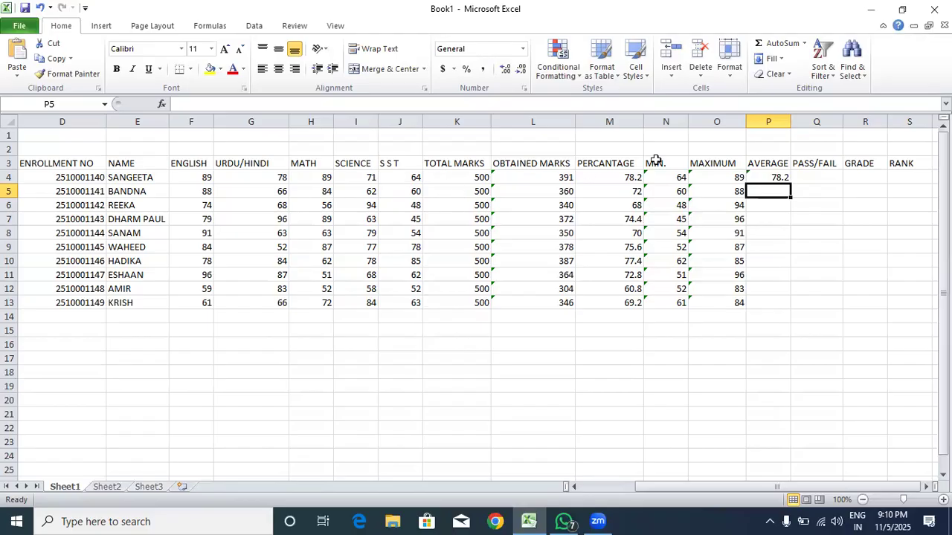
- Fill the Average formula from P4 down to P13
click(769, 178)
drag(791, 185, 793, 316)
click(756, 362)
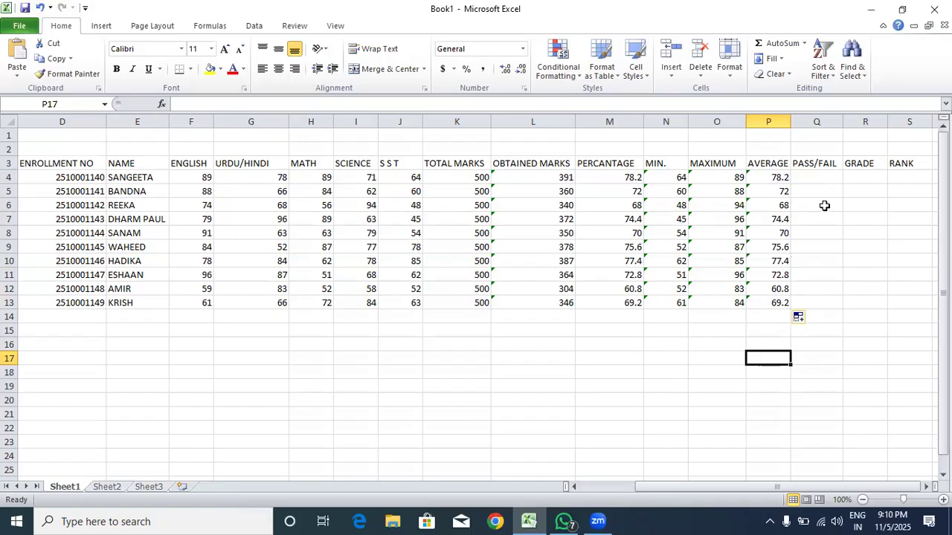
- Enter the formula =IF(M4>33,"PASS",IF(M4<33,"FAIL",)) in cell Q4 of the Pass/Fail column
double_click(823, 179)
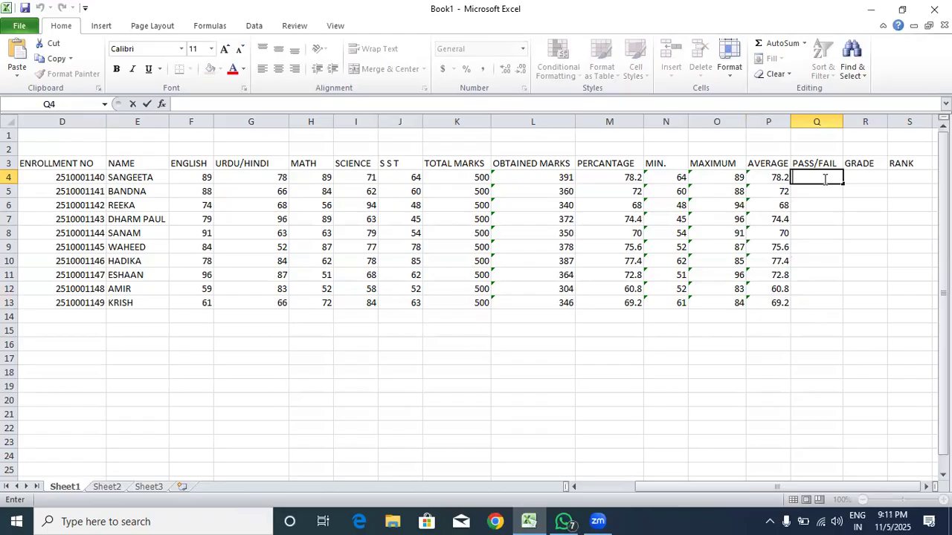
text(=IF)
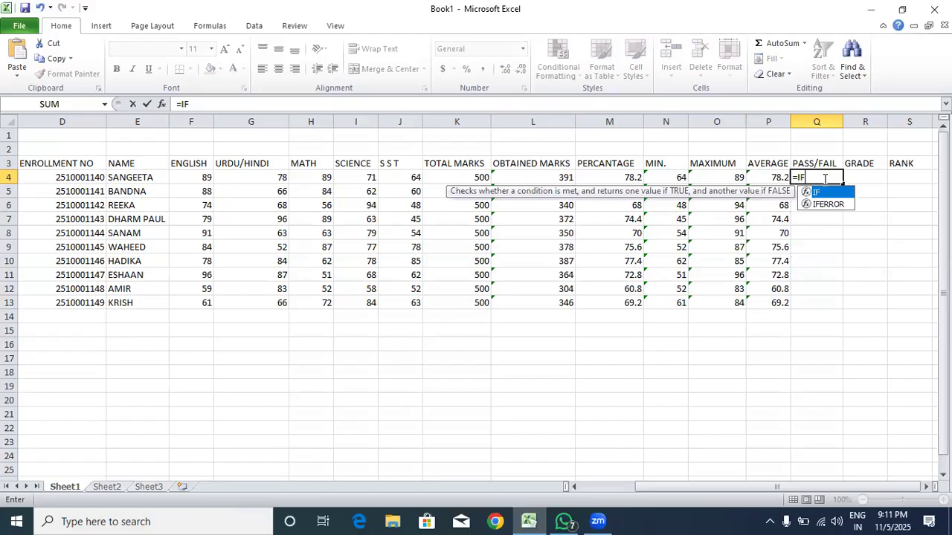
text(()
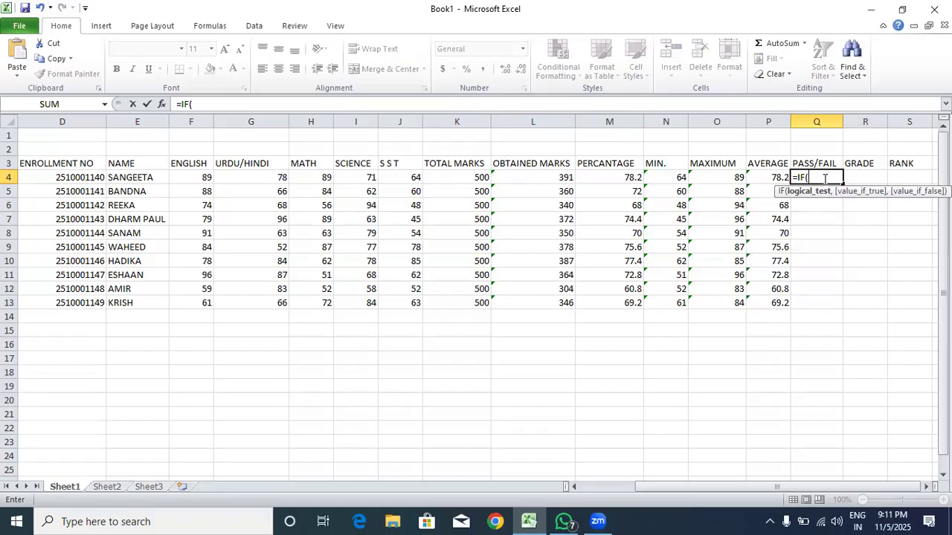
click(584, 178)
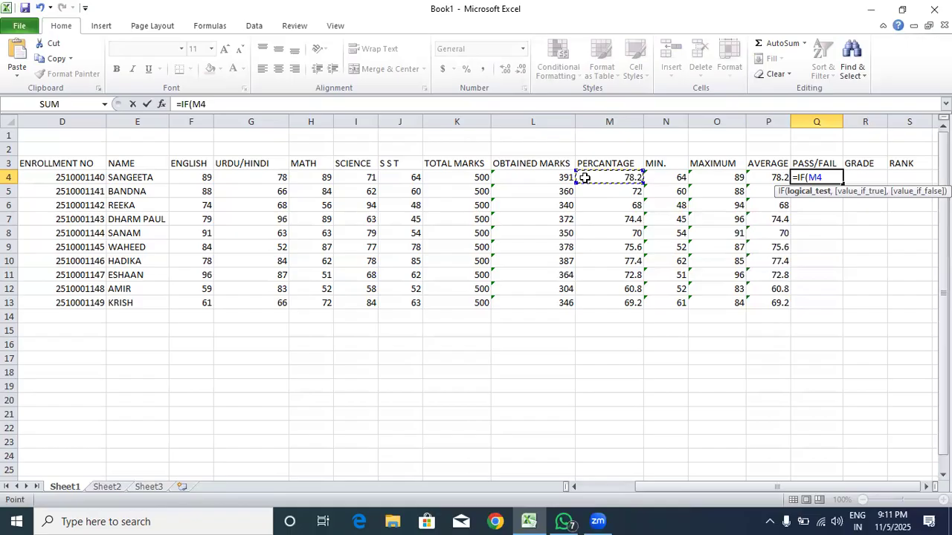
text(>33,)
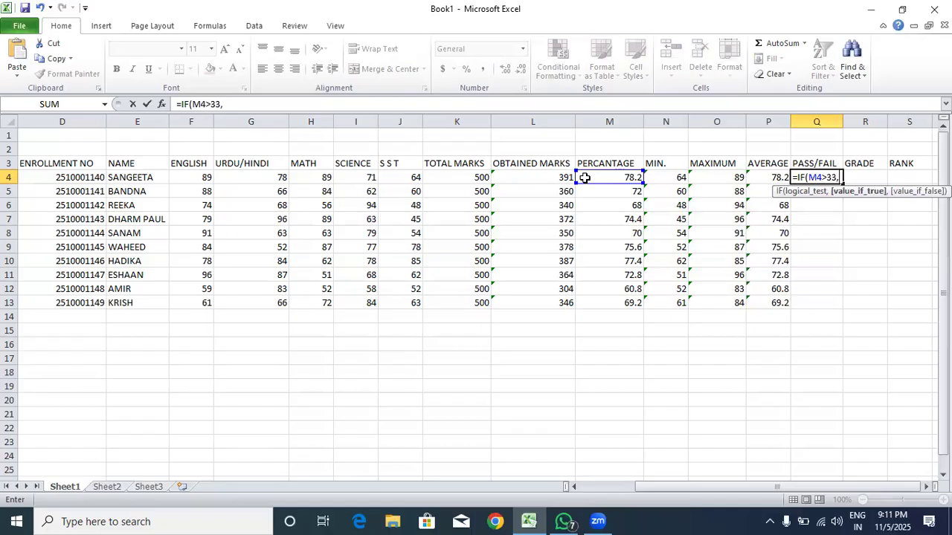
text(")
text(PASS)
text(",)
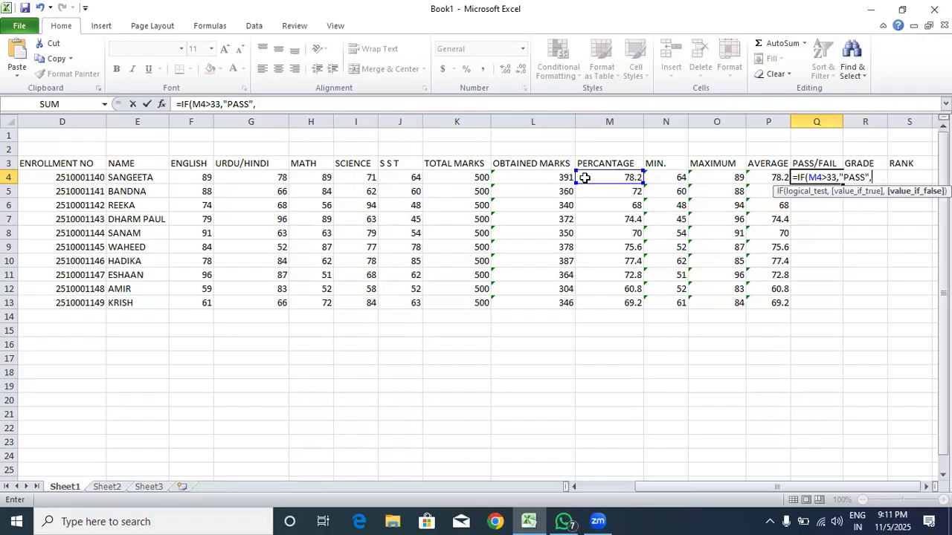
text(IF)
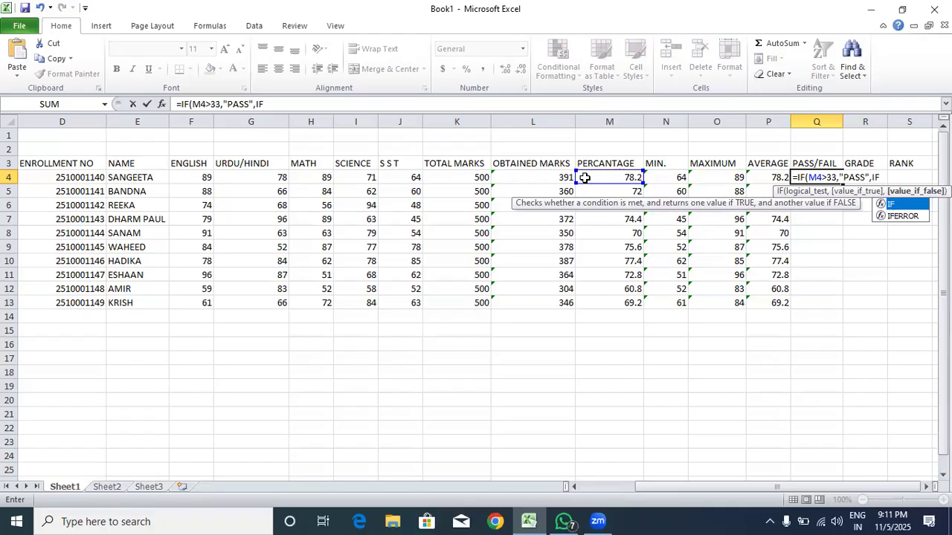
text(()
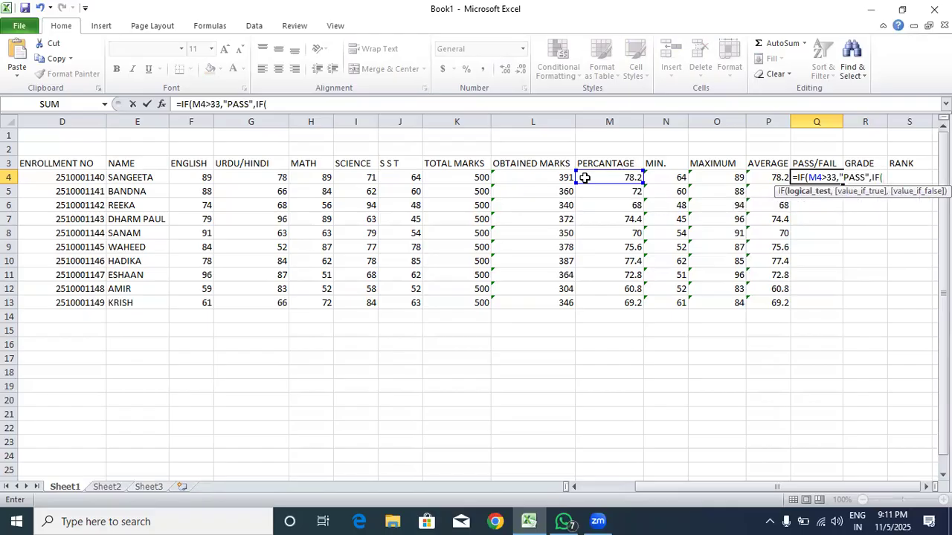
click(584, 178)
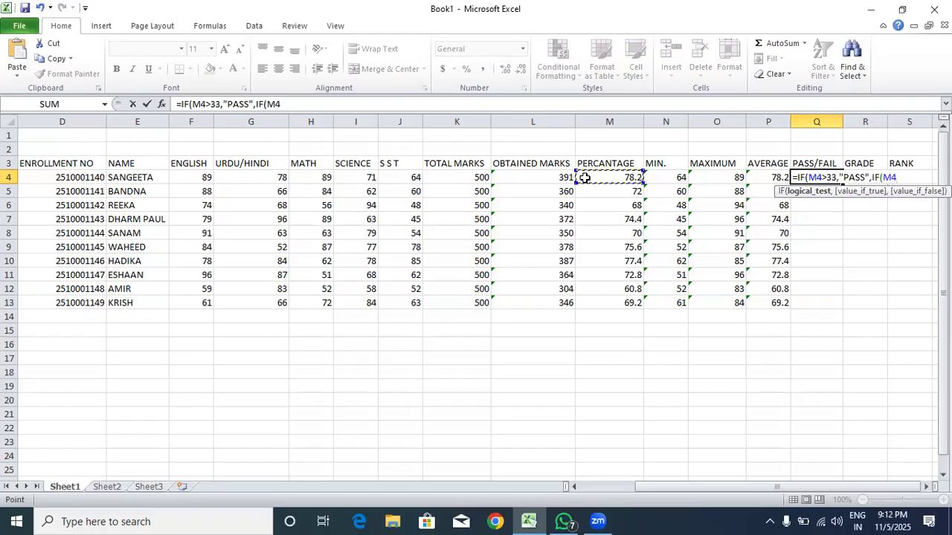
text(<)
text(33)
text(,)
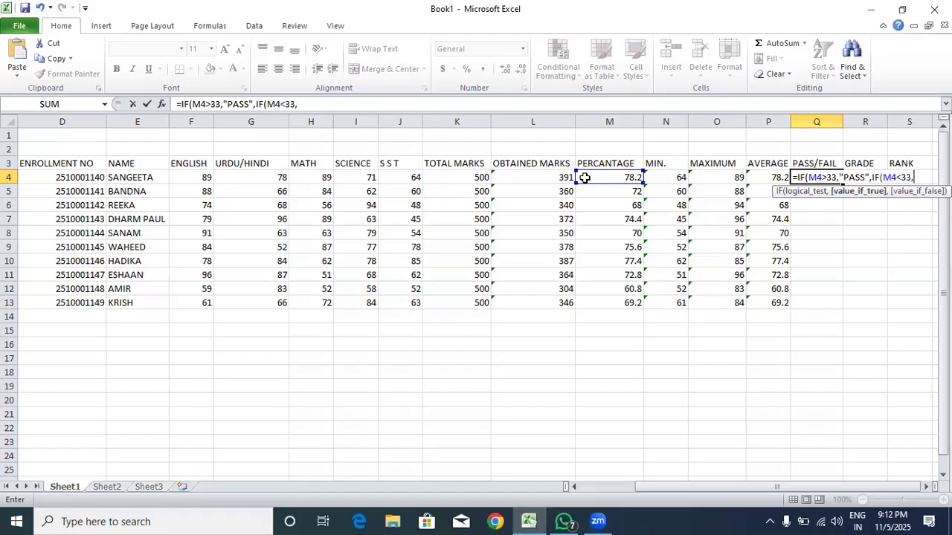
text("FAIL",)))
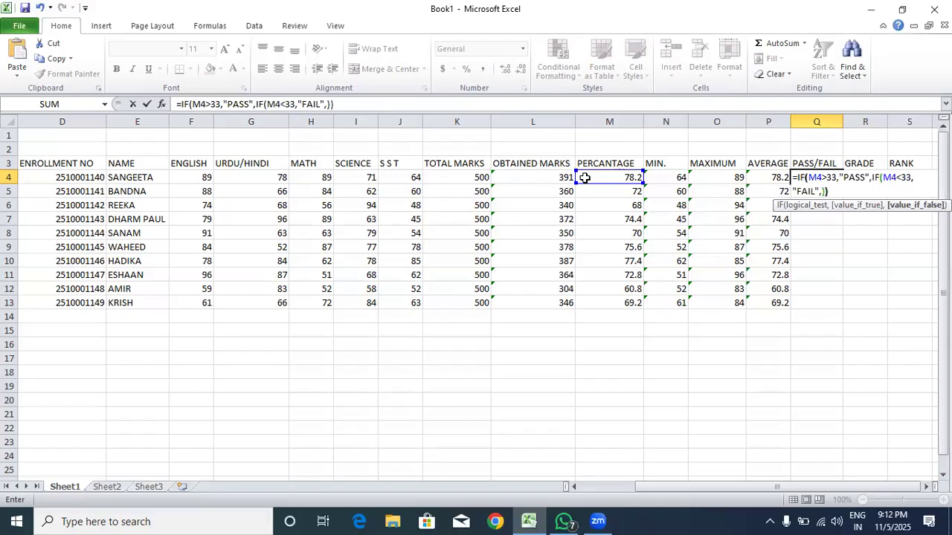
key(Return)
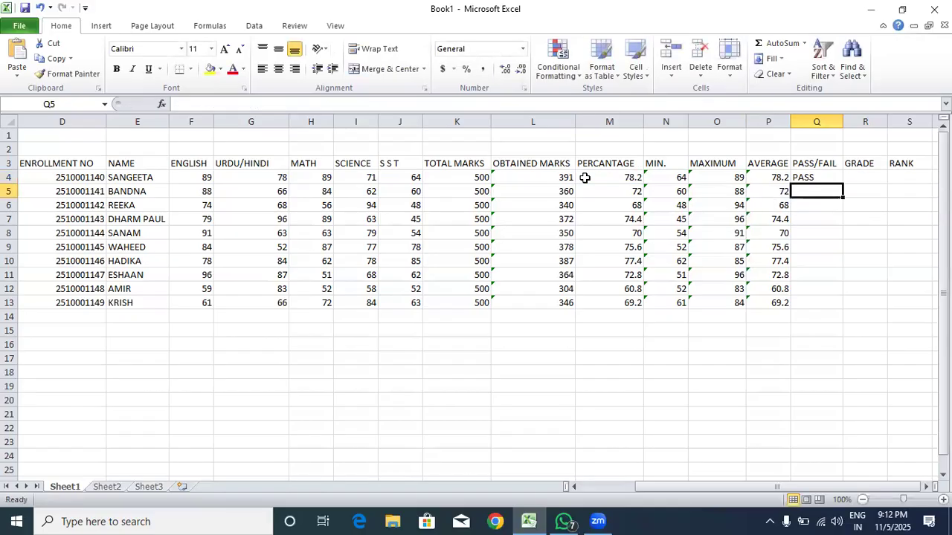
- Fill the Pass/Fail formula from Q4 down to Q13
click(837, 181)
drag(843, 185, 826, 301)
click(823, 354)
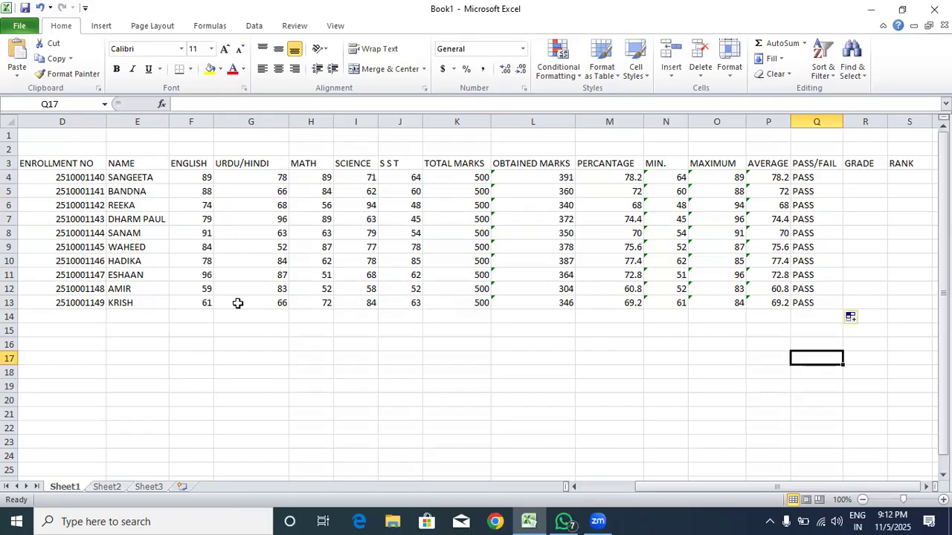
- Change the row 13 student's English mark to 31 and Urdu/Hindi mark to 36
double_click(207, 303)
key(BackSpace)
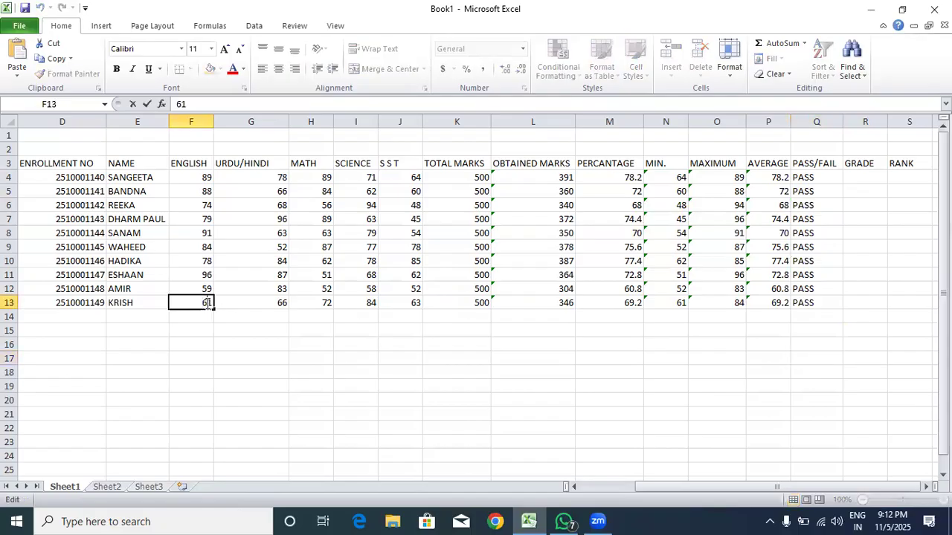
text(3)
click(284, 303)
double_click(285, 303)
key(BackSpace)
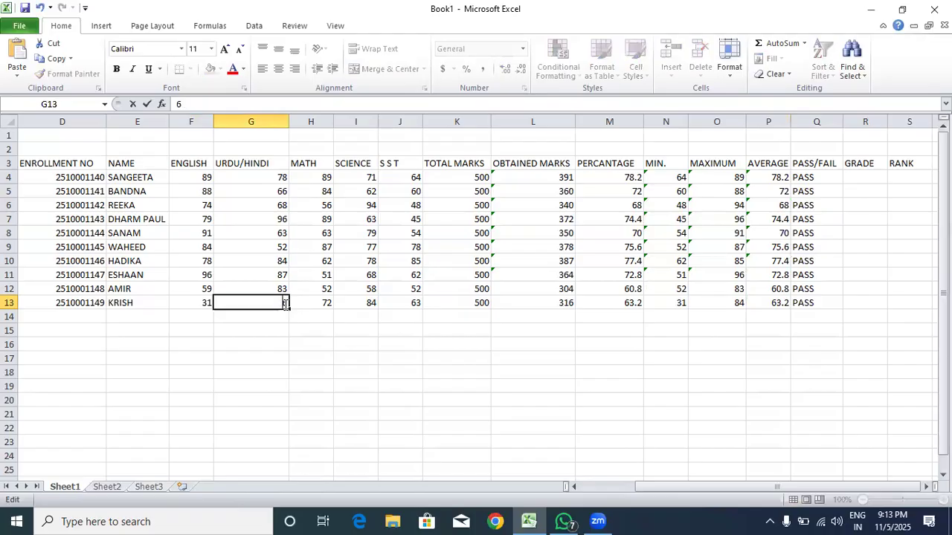
text(3)
- Change the row 13 student's Math mark to 32 and Science mark to 34
click(328, 304)
double_click(328, 303)
key(BackSpace)
text(3)
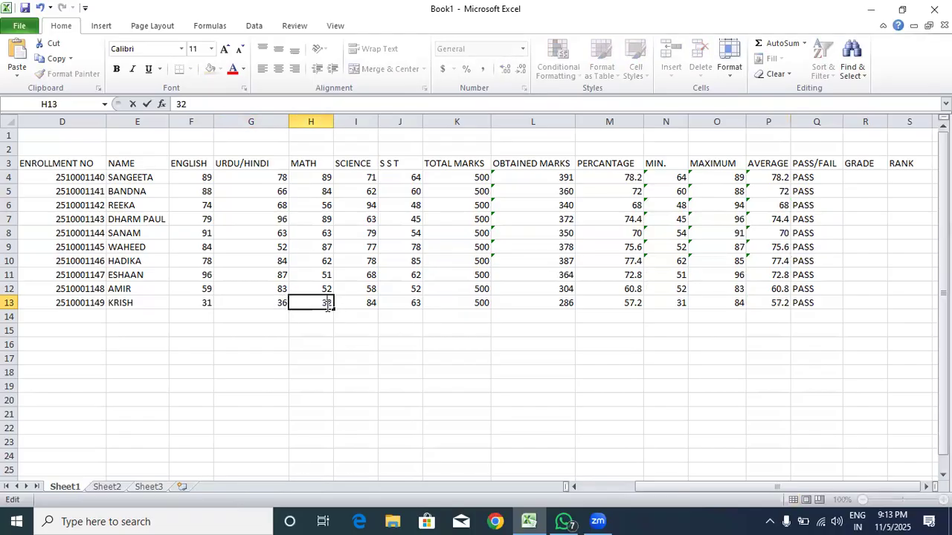
click(369, 304)
double_click(372, 303)
key(BackSpace)
text(3)
- Change the row 13 student's S S T mark to 33
click(412, 301)
double_click(414, 303)
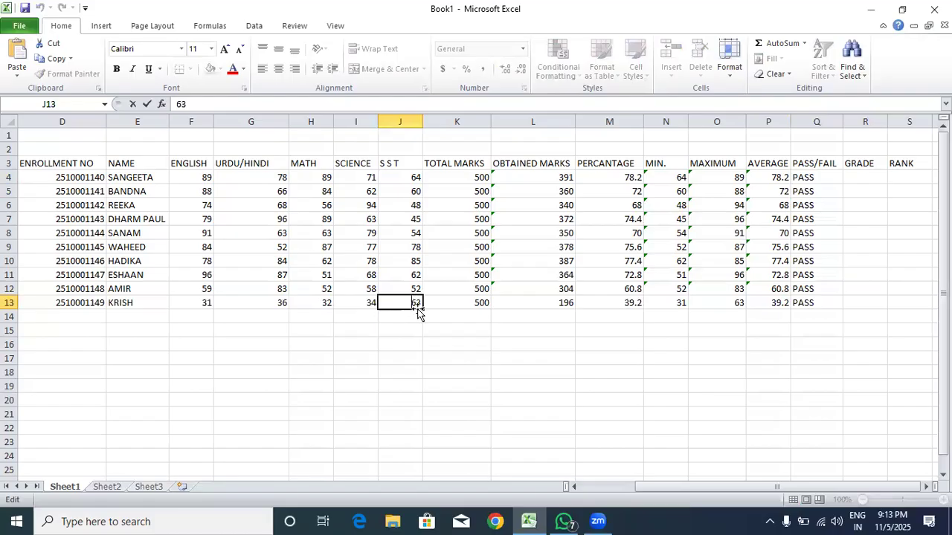
key(BackSpace)
text(3)
click(438, 342)
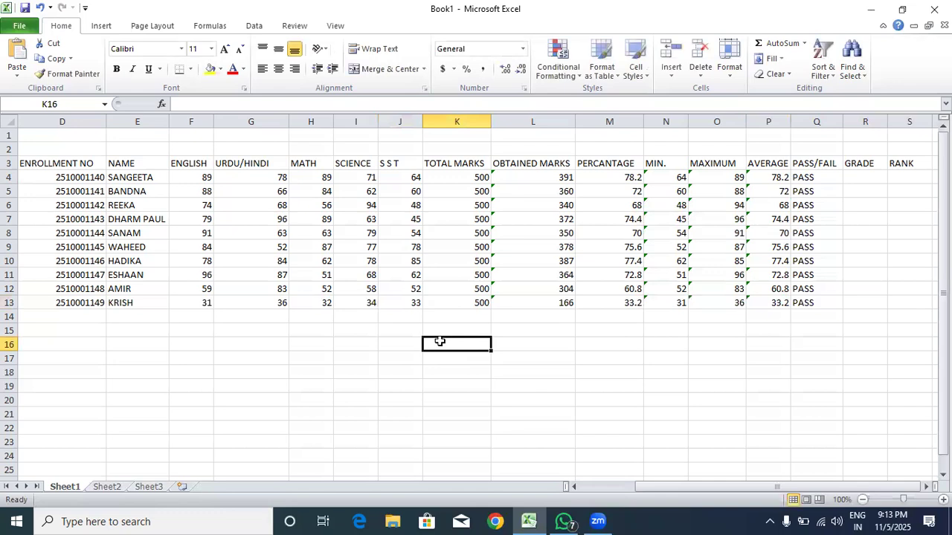
- Change the row 13 student's Science mark to 30
click(774, 303)
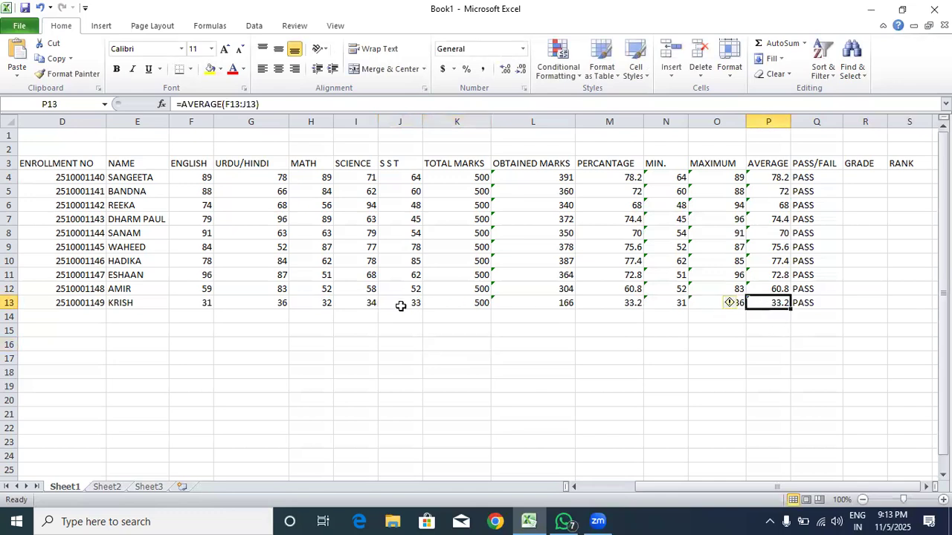
click(372, 302)
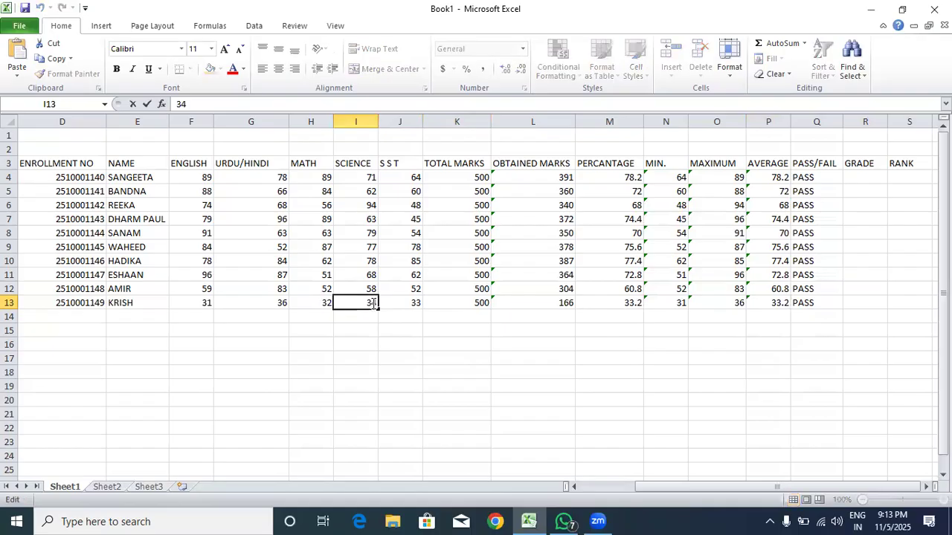
text(301)
key(BackSpace)
key(BackSpace)
text(0)
click(424, 354)
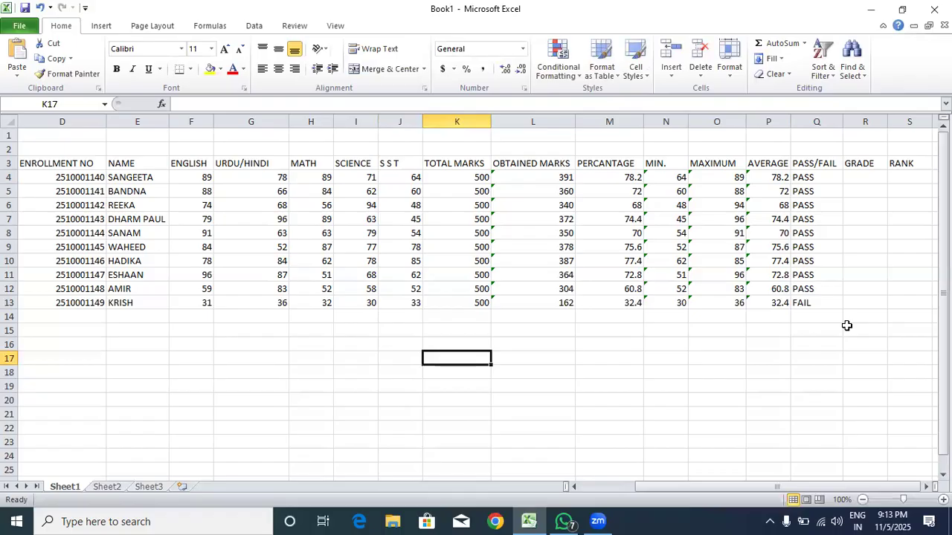
- Start the Grade formula in R4 with an IF function testing whether the percentage is above 90, =IF(M4>90,
double_click(875, 179)
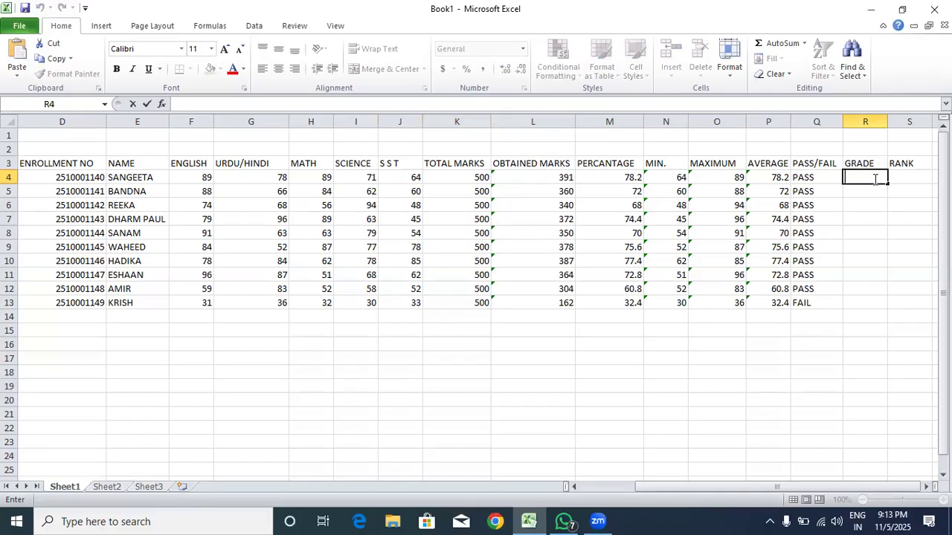
text(=)
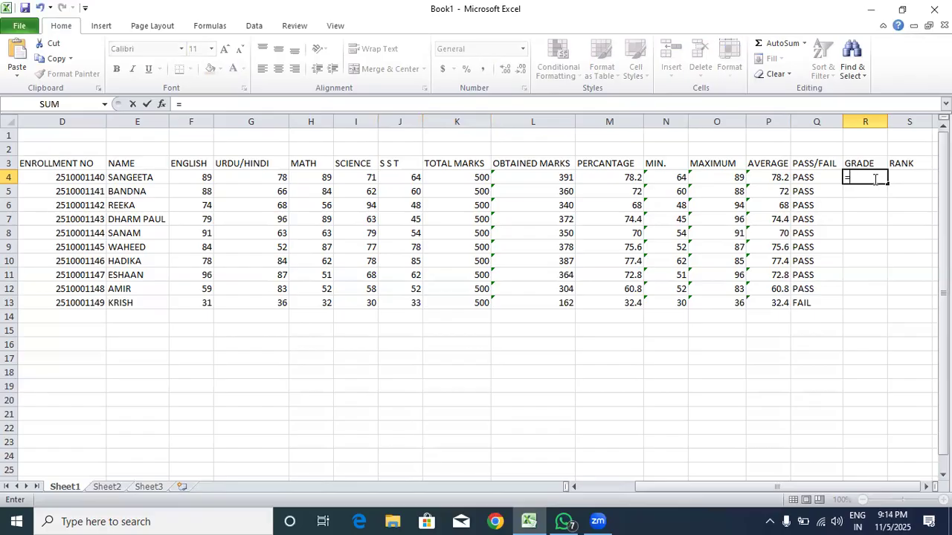
text(if)
key(Tab)
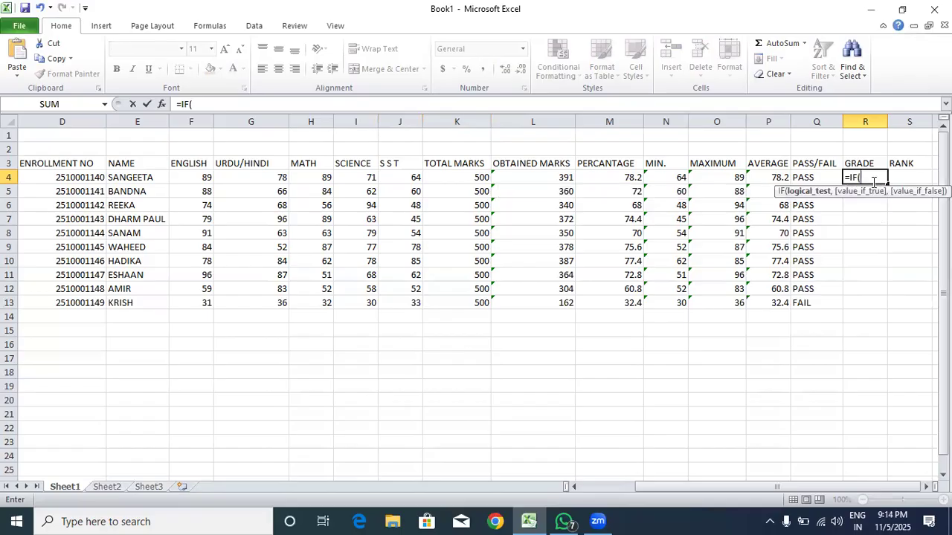
click(616, 177)
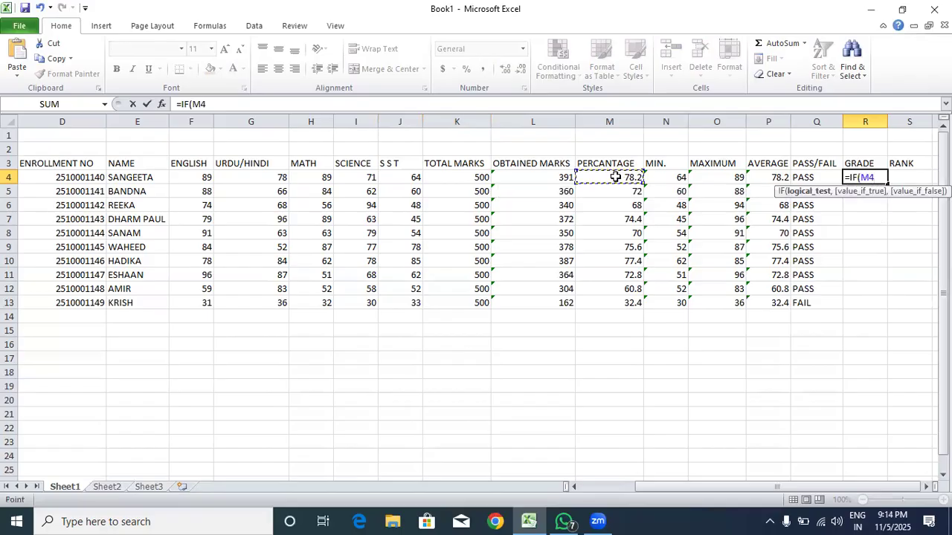
text(>90)
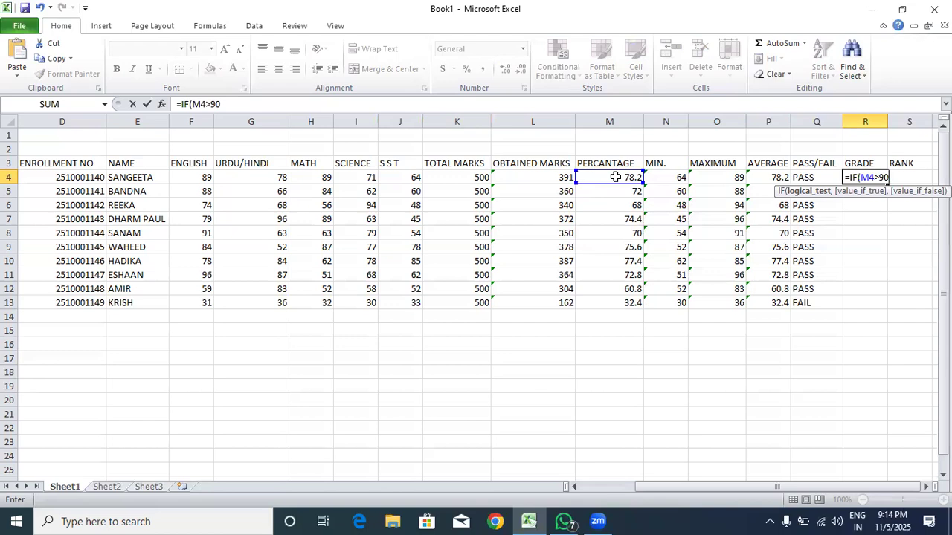
text(,)
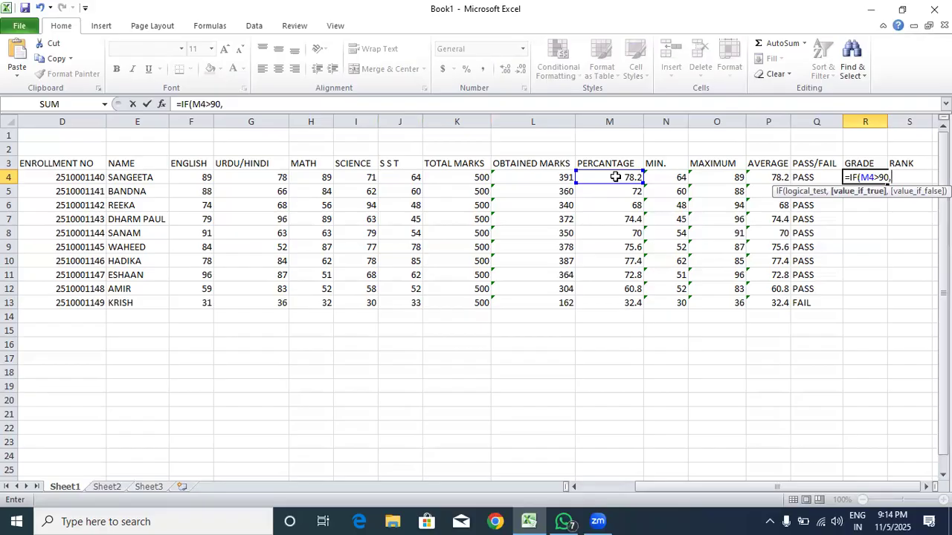
text(A)
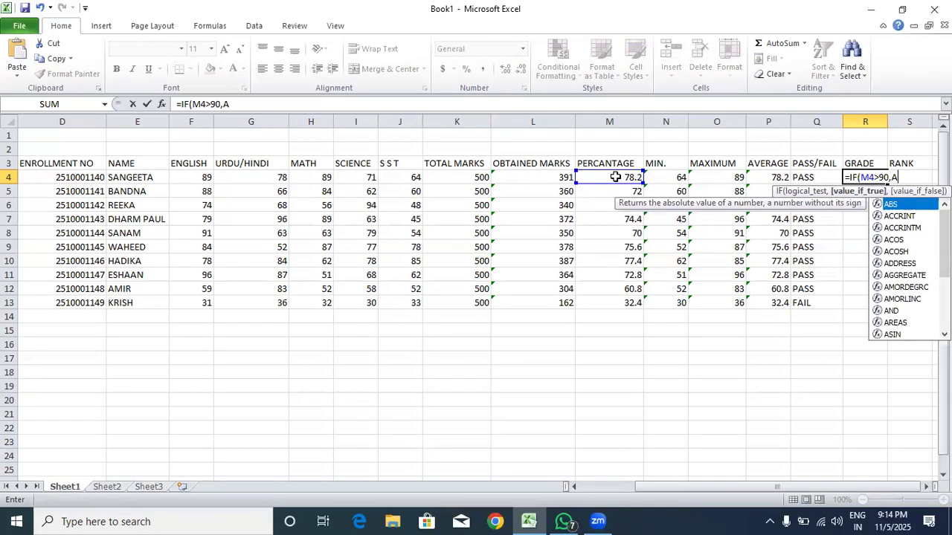
text(AAAAAAAAAAAAAAAAAA)
key(BackSpace)
key(BackSpace)
key(BackSpace)
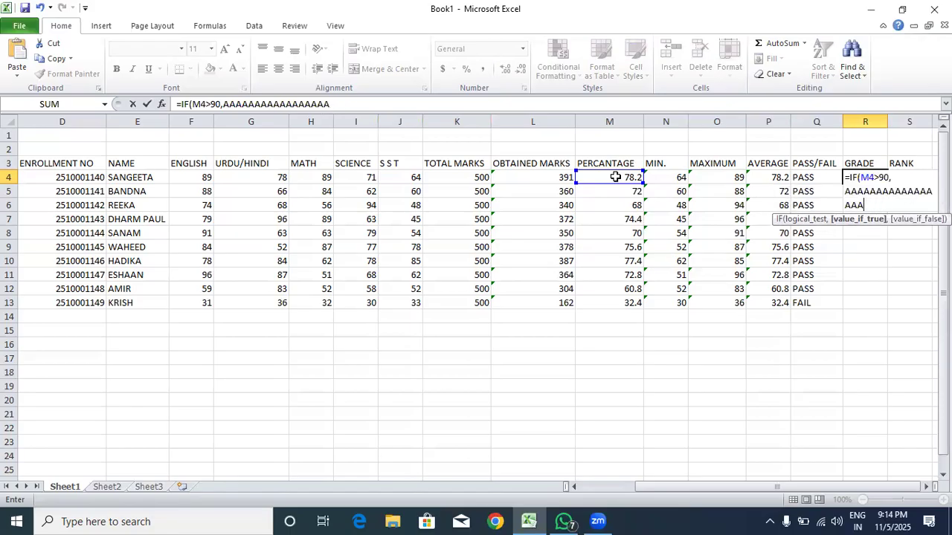
key(BackSpace)
key(BackSpace)
key(BackSpace)
key(BackSpace)
key(BackSpace)
key(BackSpace)
key(BackSpace)
key(BackSpace)
key(BackSpace)
key(BackSpace)
key(BackSpace)
key(BackSpace)
key(BackSpace)
key(BackSpace)
key(BackSpace)
key(BackSpace)
key(BackSpace)
- Enter "A+" as the grade returned for the M4>90 test in the R4 formula
text("?)
key(BackSpace)
text(90)
text(")
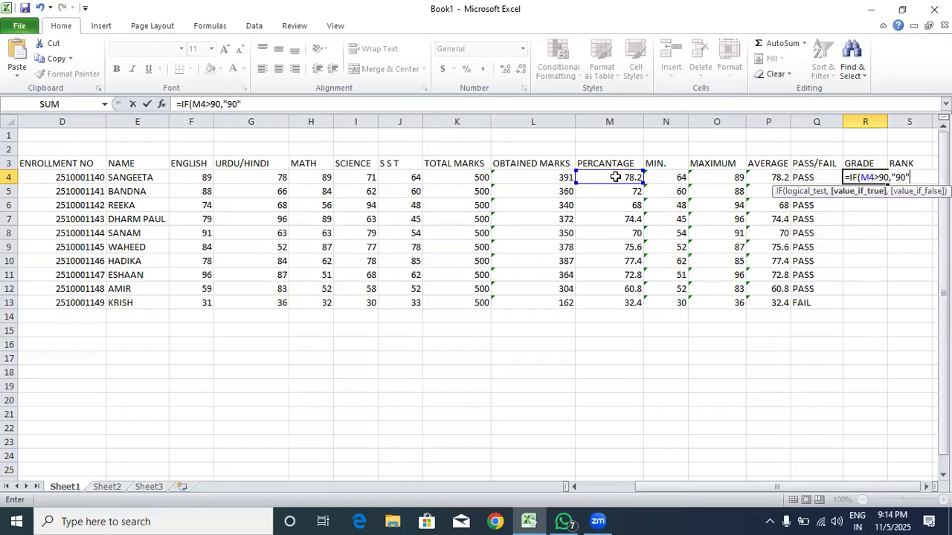
key(BackSpace)
key(BackSpace)
key(BackSpace)
text(A+",)
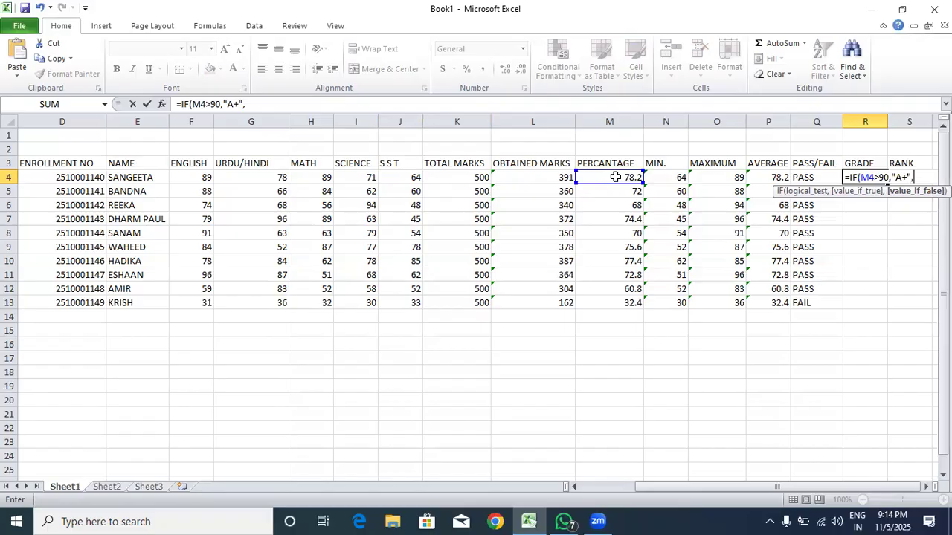
- Nest a second IF in the R4 Grade formula that returns "A" when M4>80
text(IF()
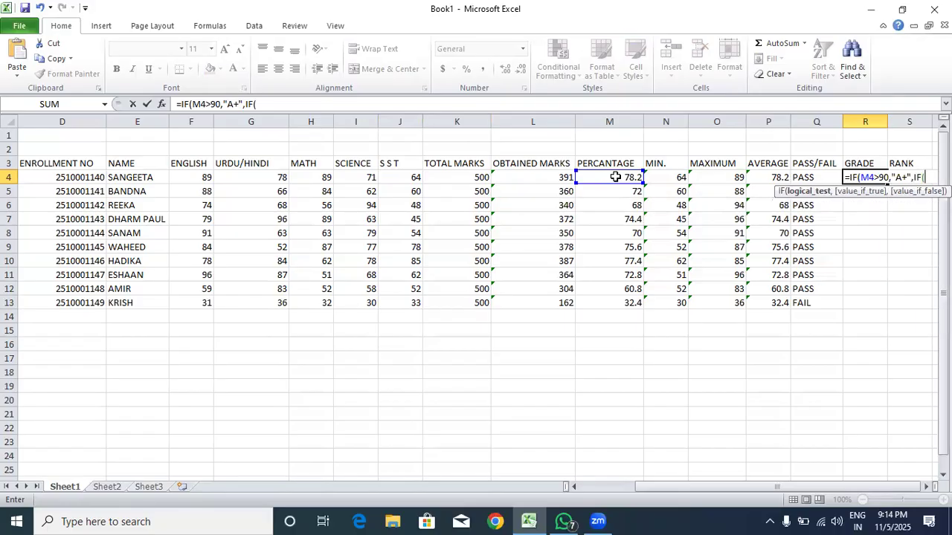
click(615, 177)
text(>)
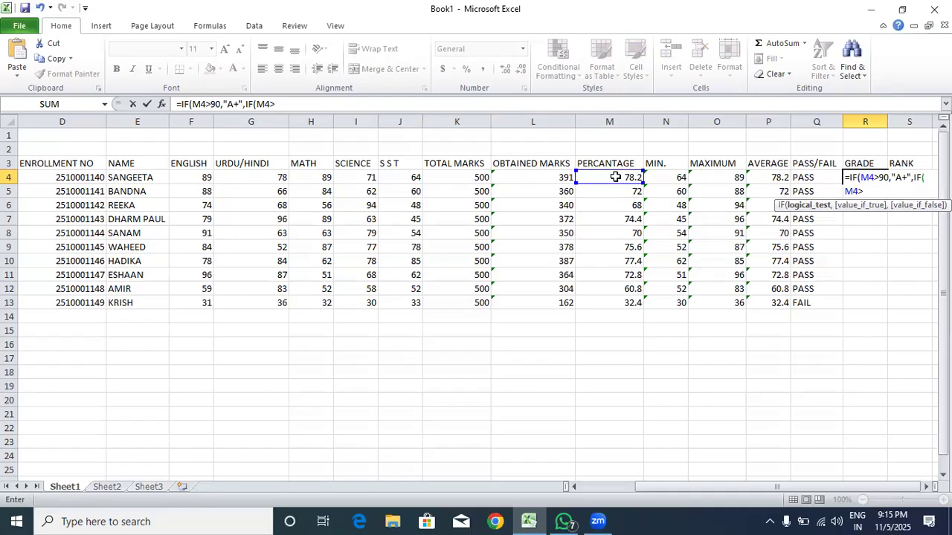
text(80,")
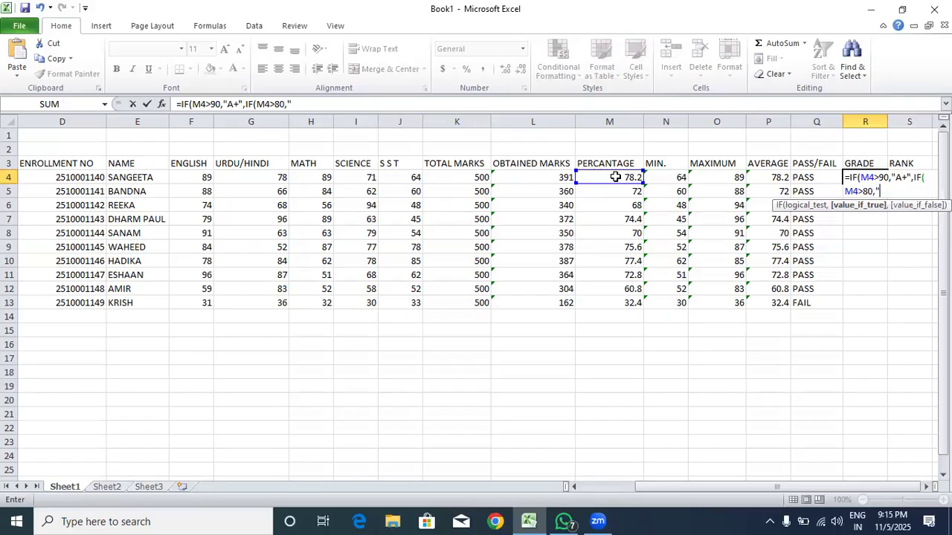
text(A",)
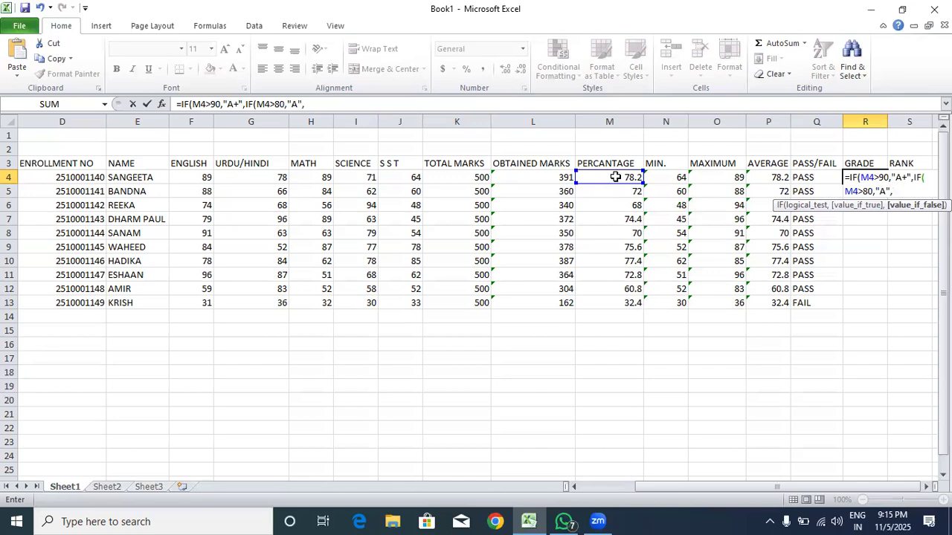
- Nest a third IF in the R4 Grade formula that returns "B+" when M4>70
text(IF()
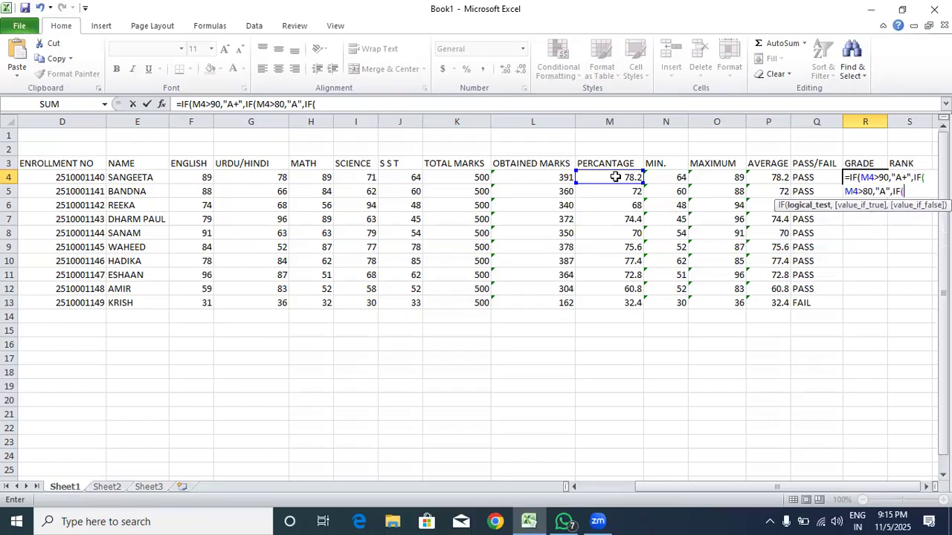
click(615, 177)
text(/)
key(BackSpace)
text(>70,)
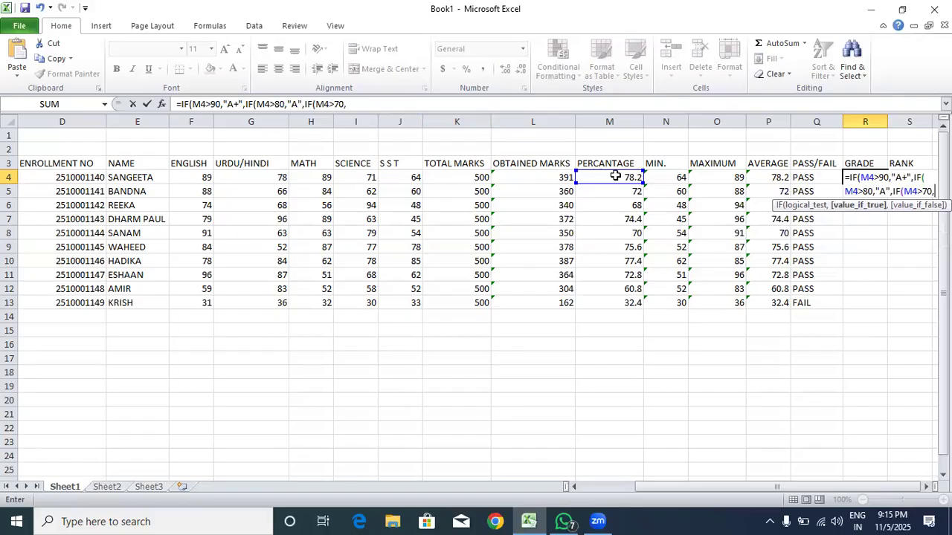
text(")
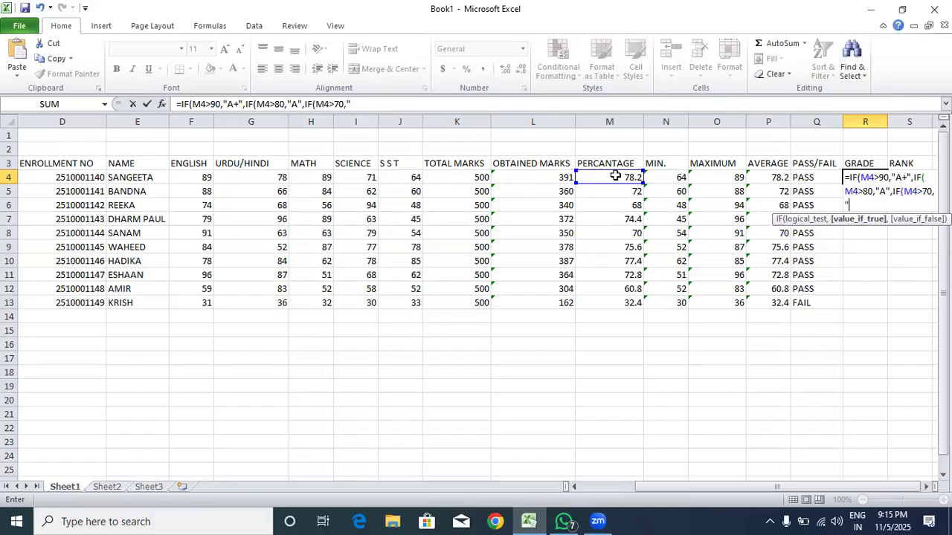
text(BBBBBBBBBB)
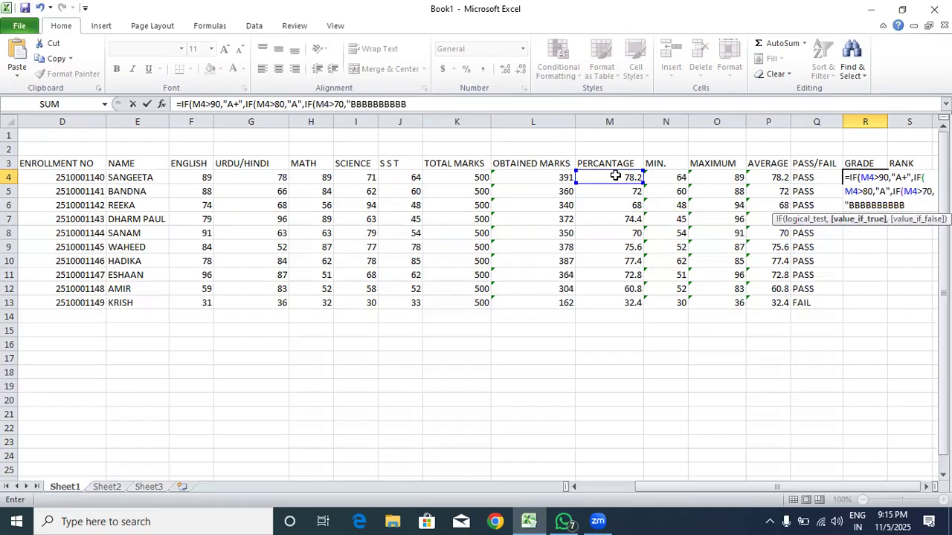
key(BackSpace)
key(BackSpace)
key(BackSpace)
key(BackSpace)
key(BackSpace)
key(BackSpace)
key(BackSpace)
key(BackSpace)
key(BackSpace)
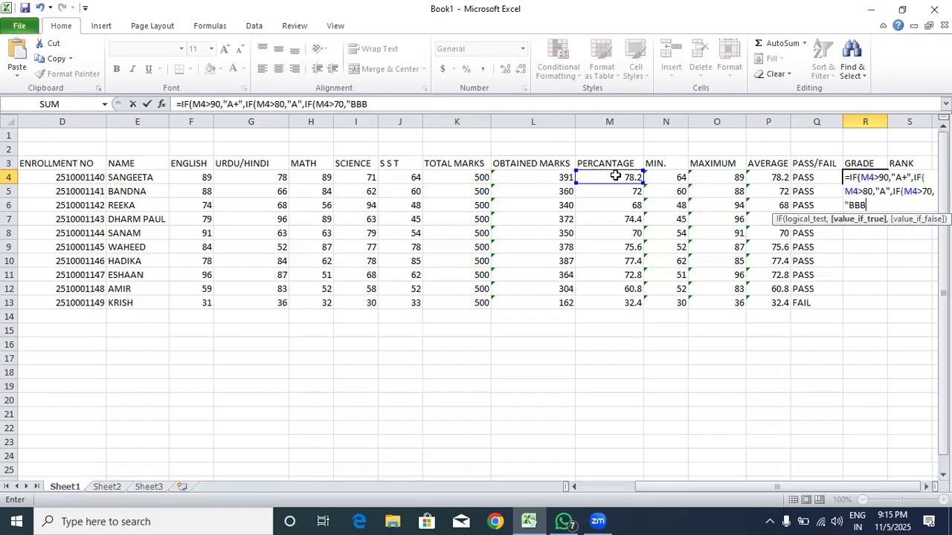
text(+",)
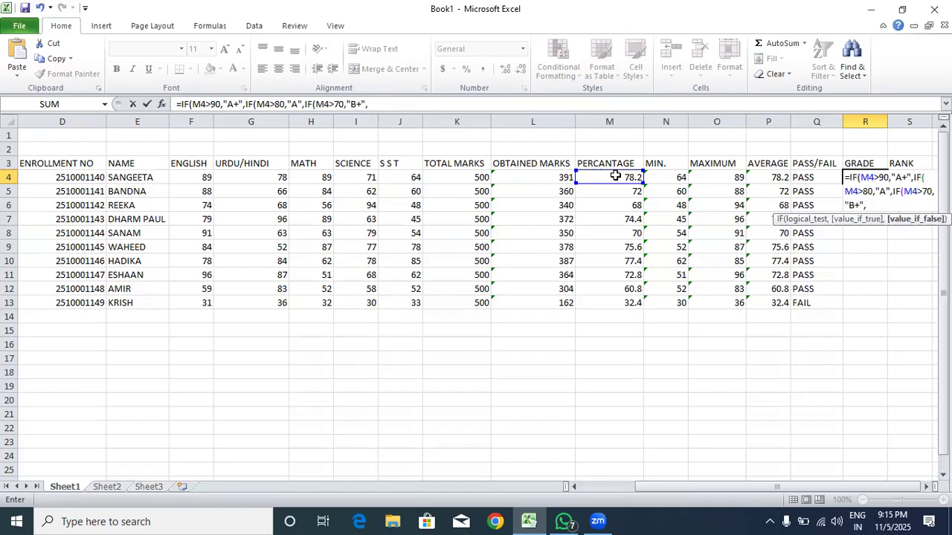
- Nest a fourth IF in the R4 Grade formula that returns "B" when M4>60
text(iF)
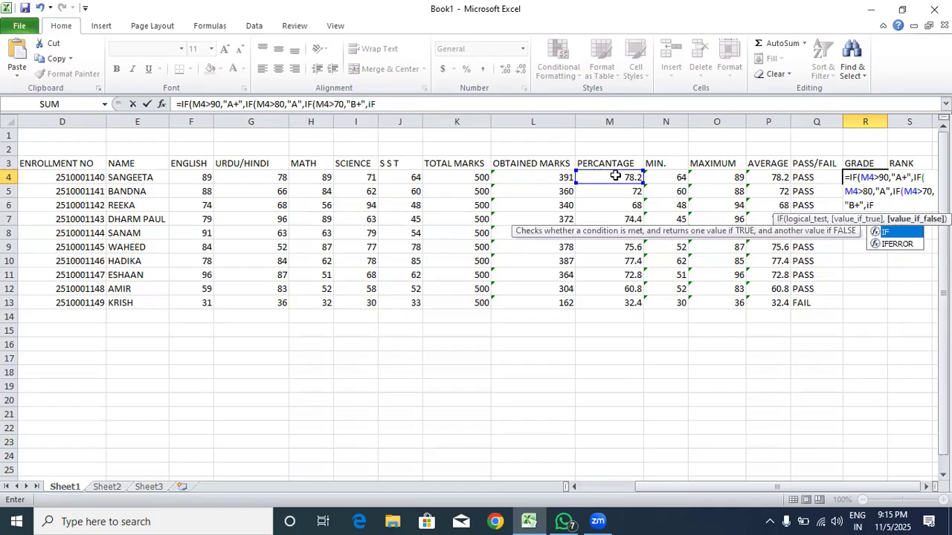
key(BackSpace)
key(BackSpace)
text(IF)
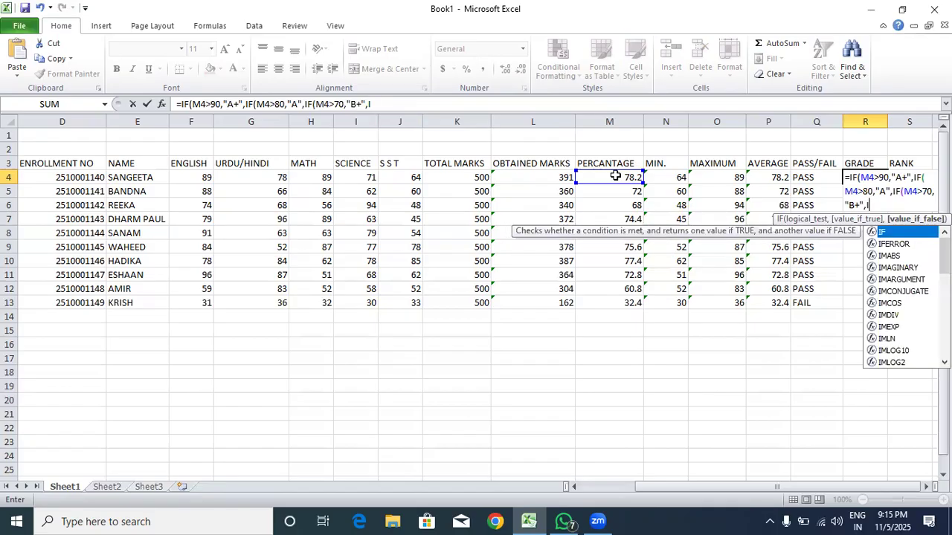
text(()
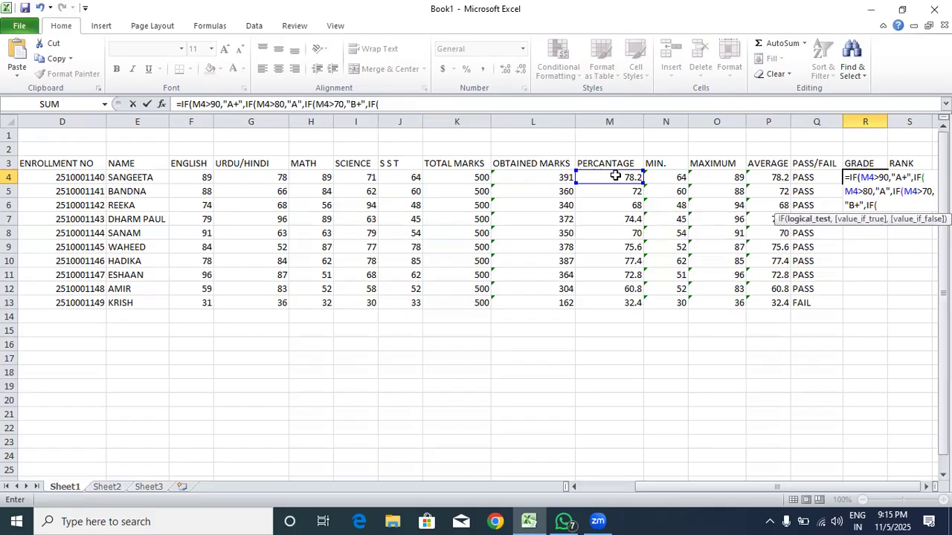
click(616, 176)
text(>60,")
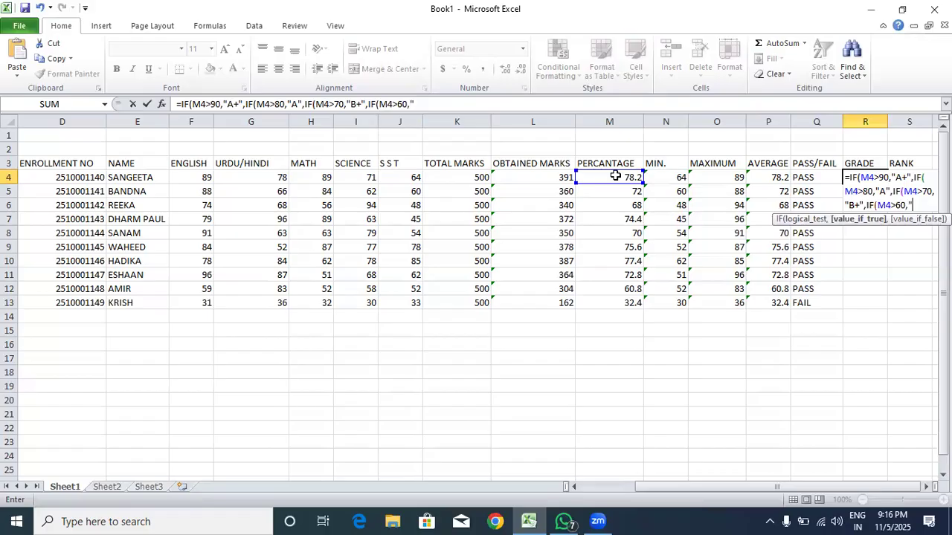
text(B",)
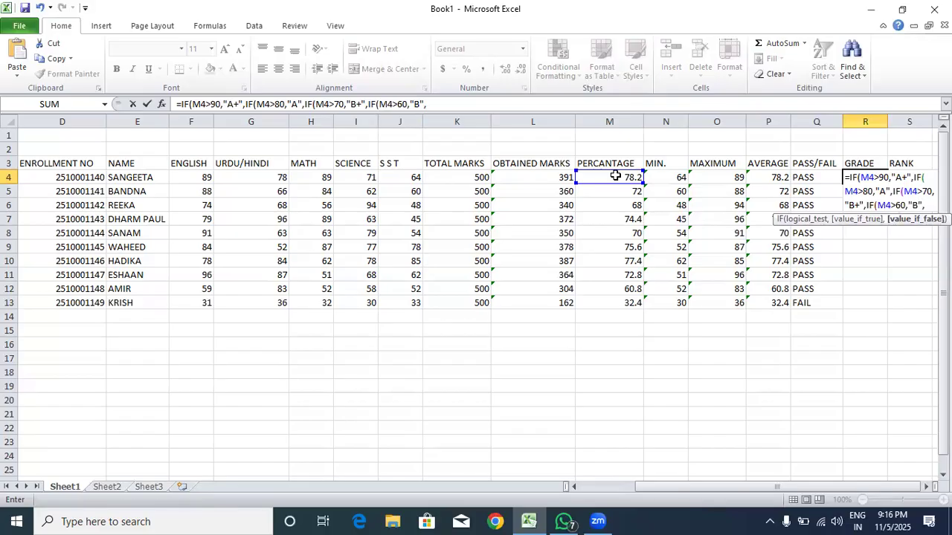
- Nest a fifth IF in the R4 Grade formula that returns "C" when M4>50
text(IF()
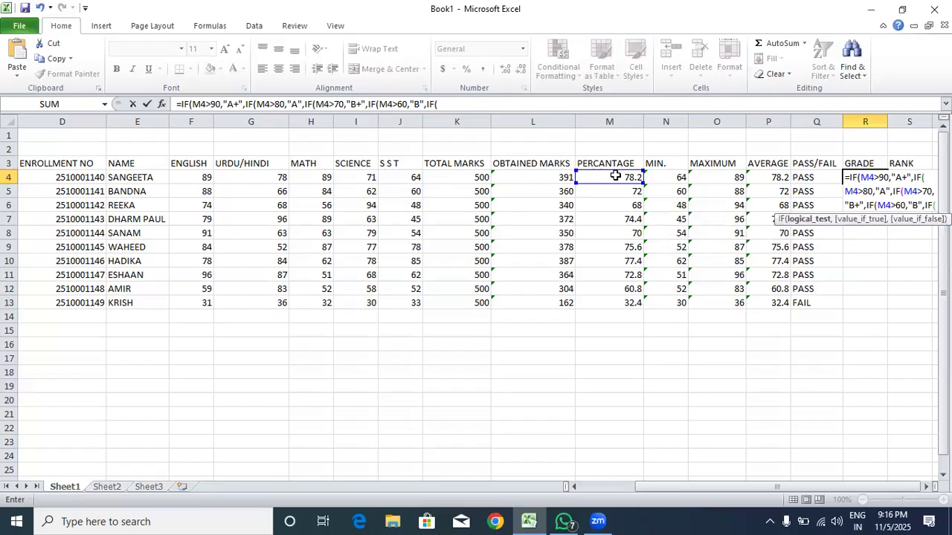
click(615, 176)
text(>)
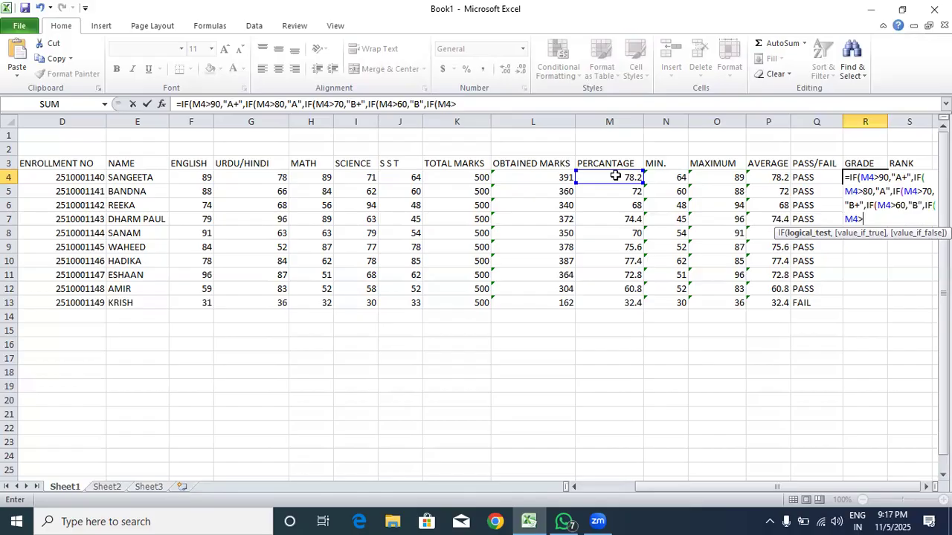
text(50,)
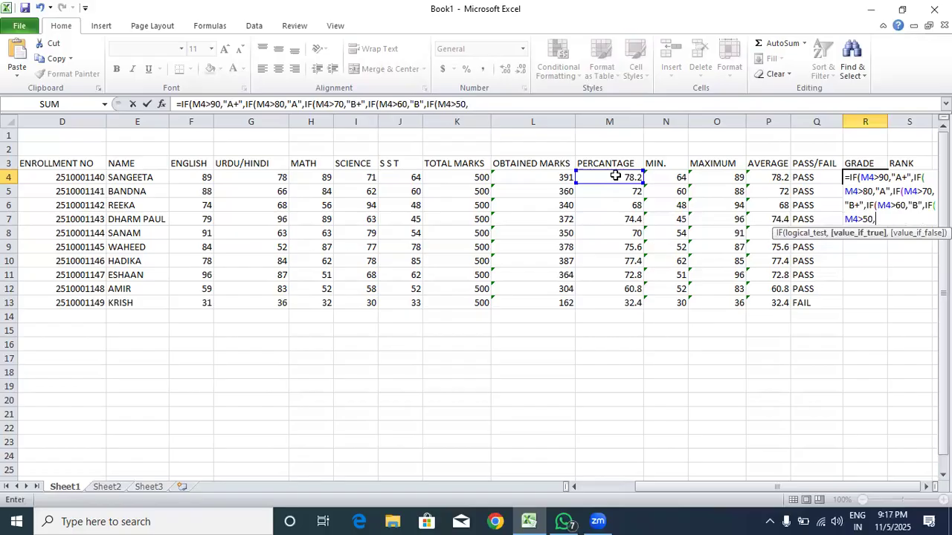
text(")
text(C",)
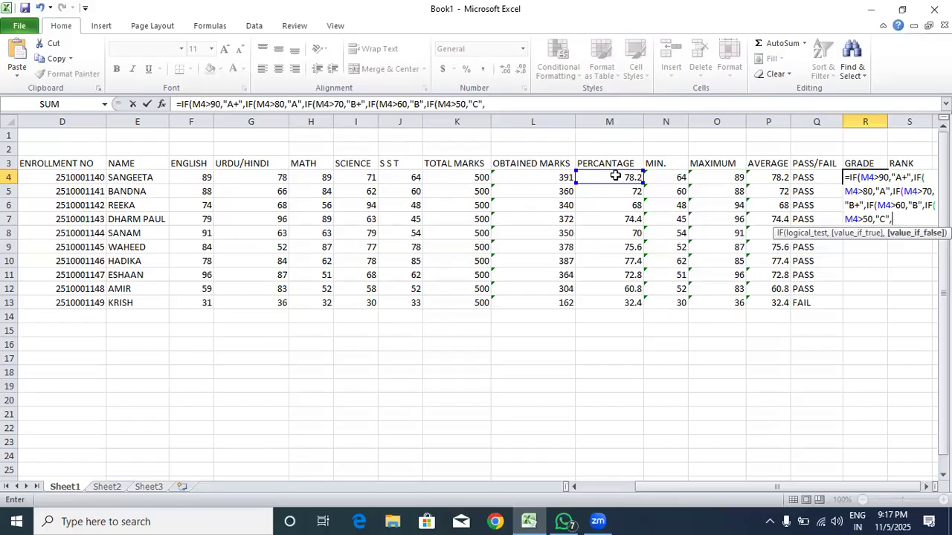
- Nest a sixth IF in the R4 Grade formula that returns "D" when M4>40
text(IF()
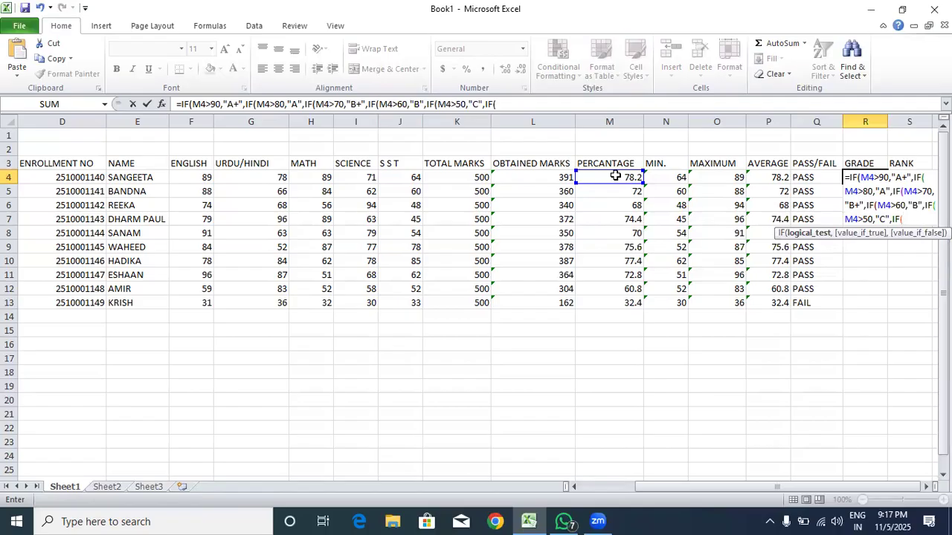
click(615, 176)
key(F8)
key(BackSpace)
key(BackSpace)
key(BackSpace)
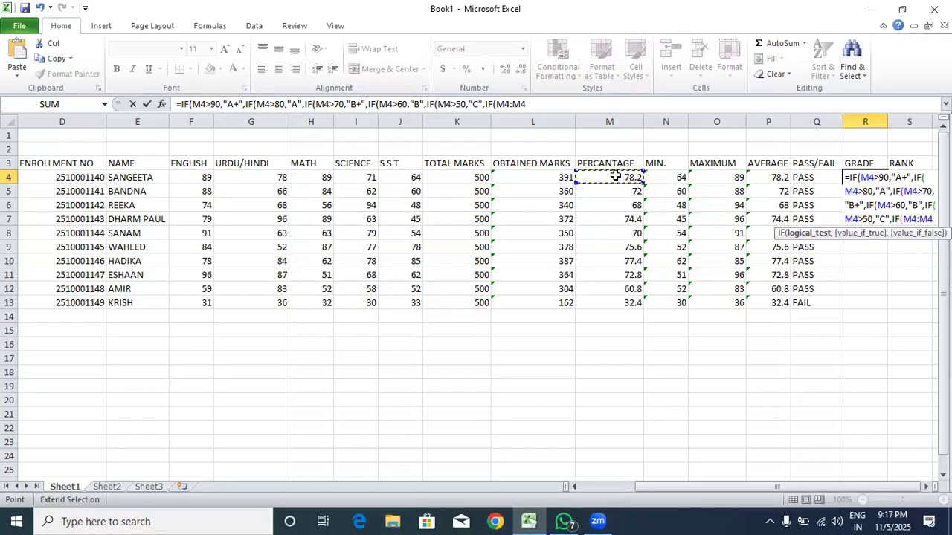
text(>)
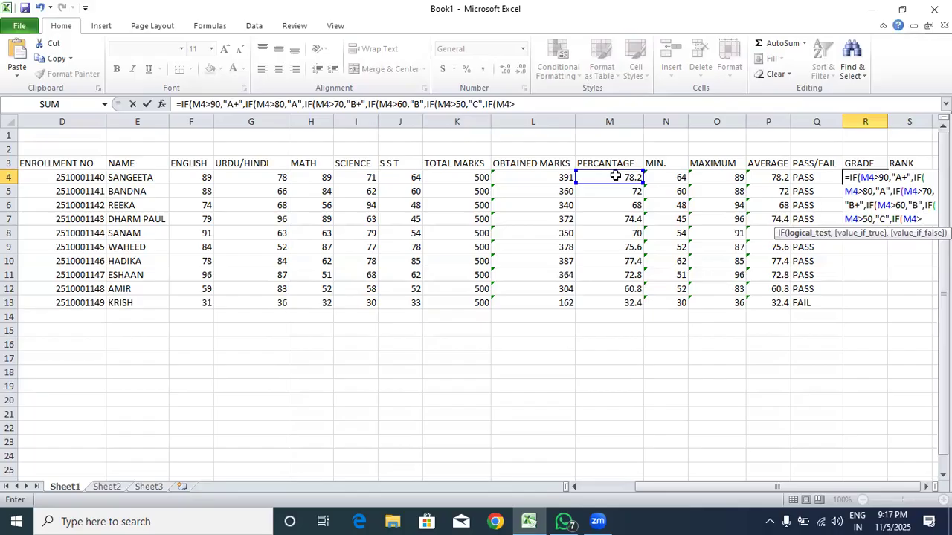
text(4)
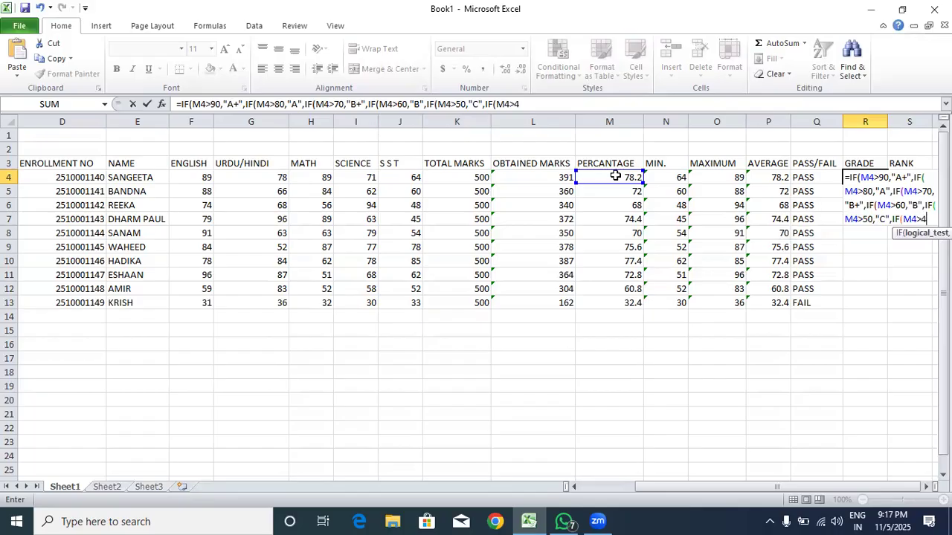
text(0,")
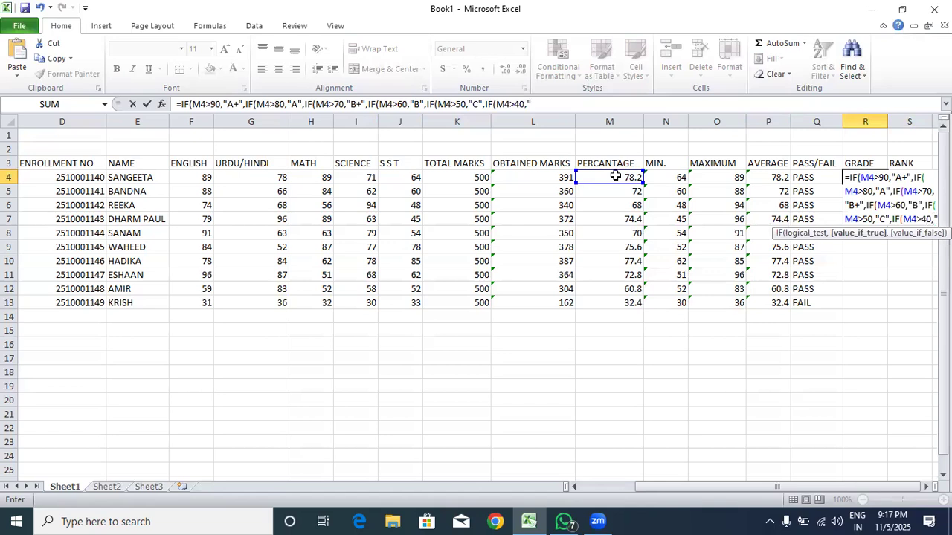
text(D)
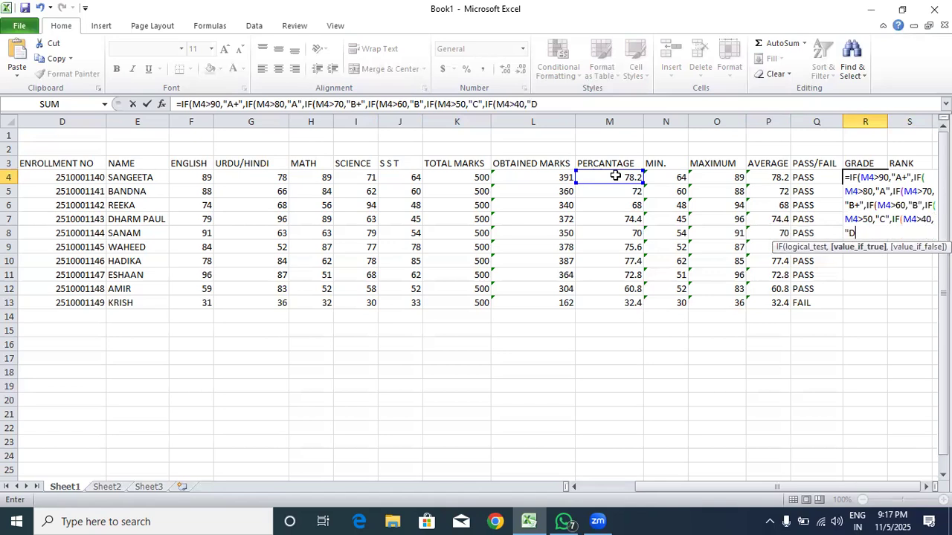
- Nest a seventh IF in the R4 Grade formula with the condition M4>33
text(",IF)
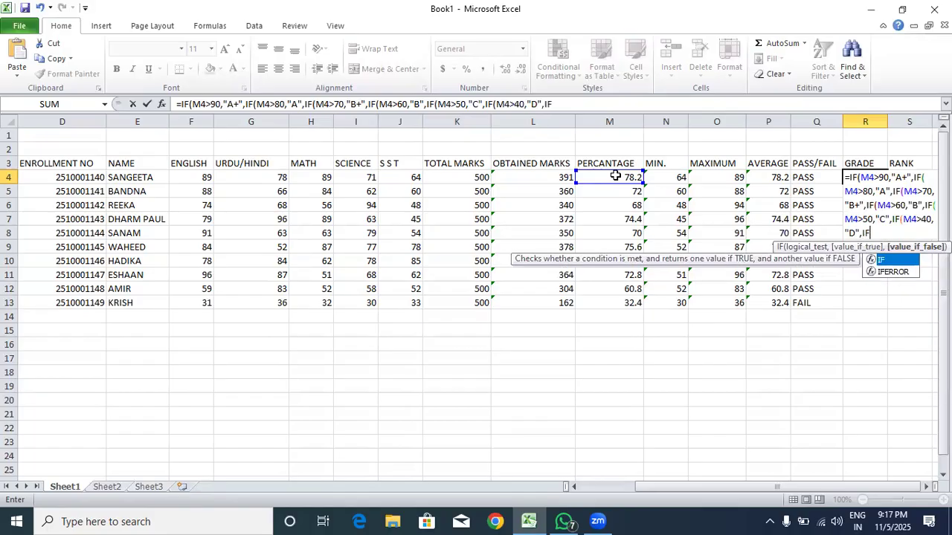
text(()
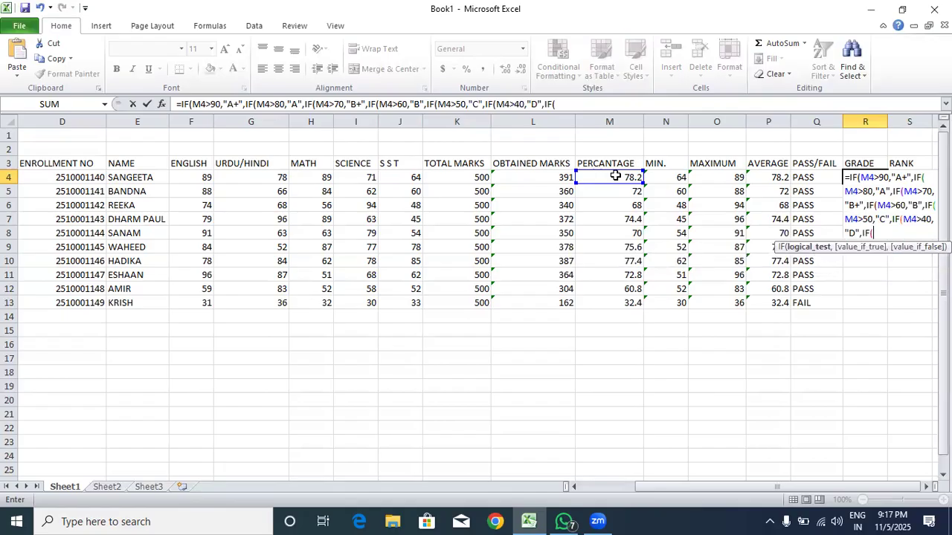
click(615, 176)
key(F8)
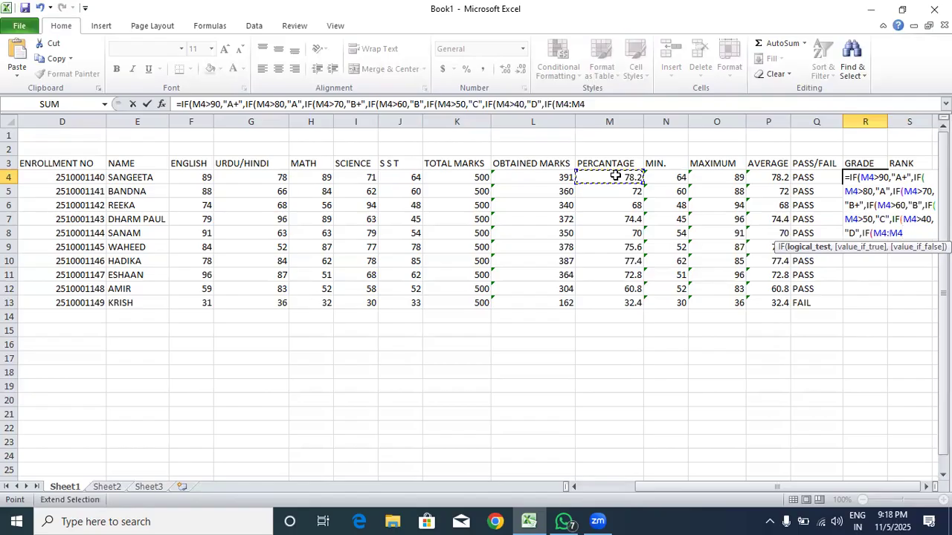
key(BackSpace)
key(BackSpace)
key(BackSpace)
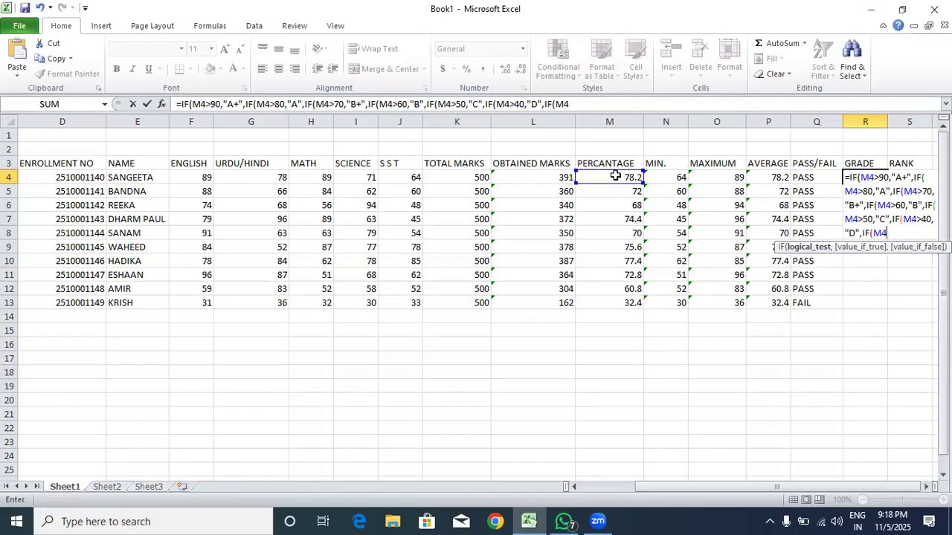
text(>33)
- Change the grade returned for M4>40 in the R4 formula to "D+"
click(855, 234)
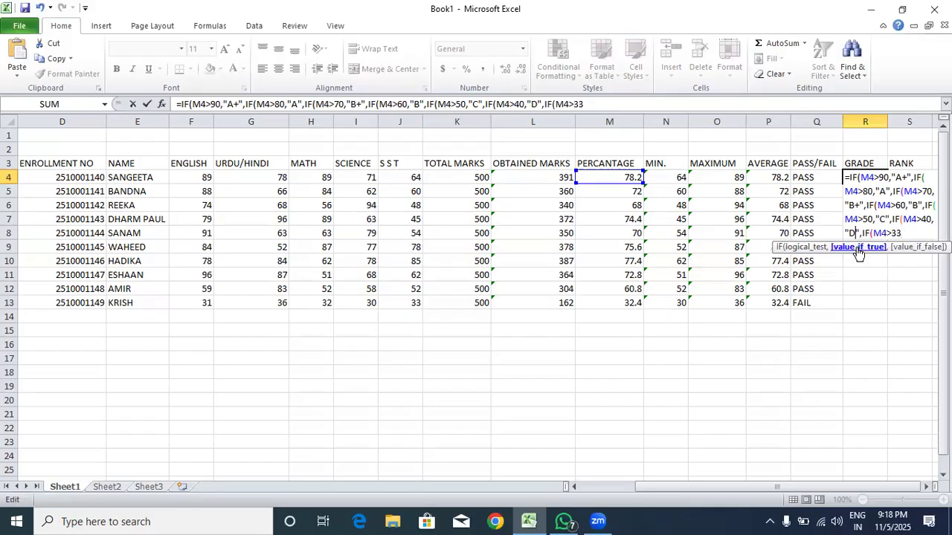
text(+)
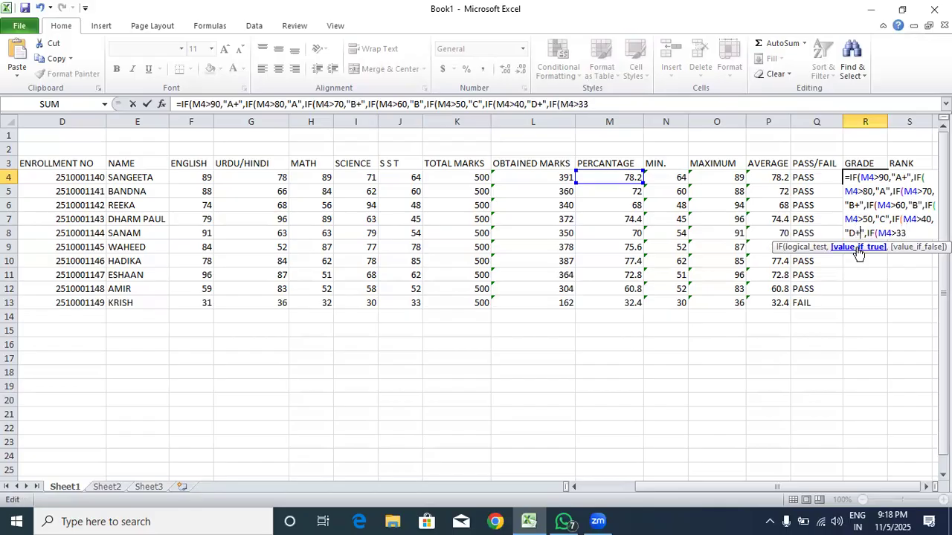
click(915, 233)
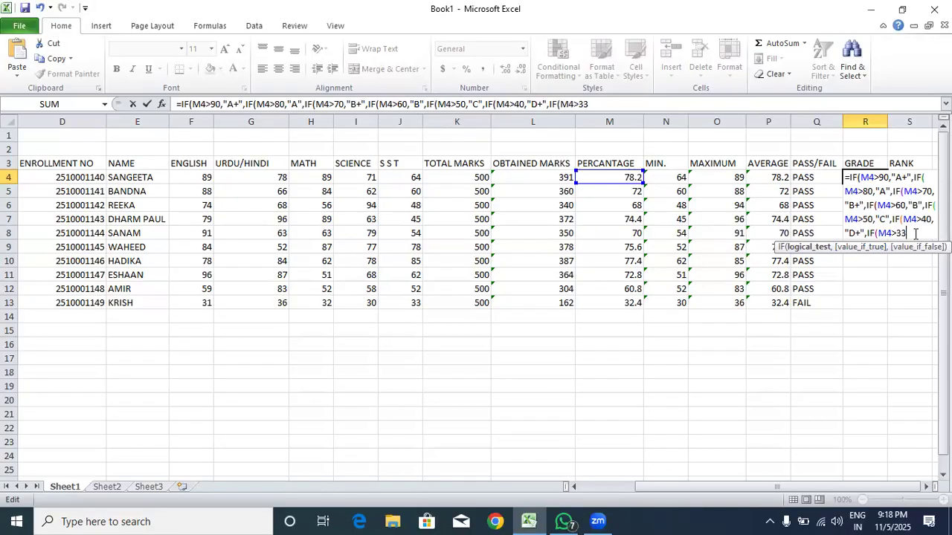
- Return "D" for M4>33, leave the false value empty, close all seven nested IFs and commit the R4 formula
text(,")
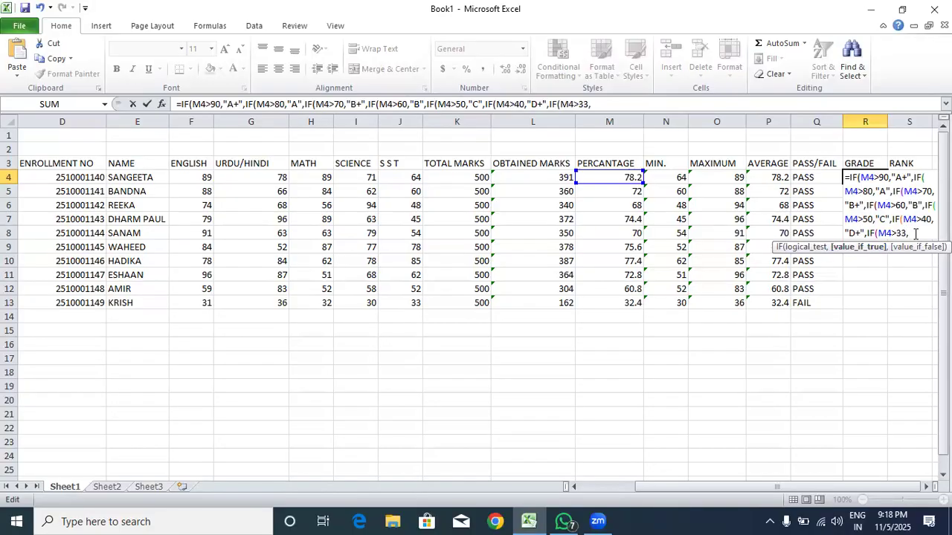
text(D",)
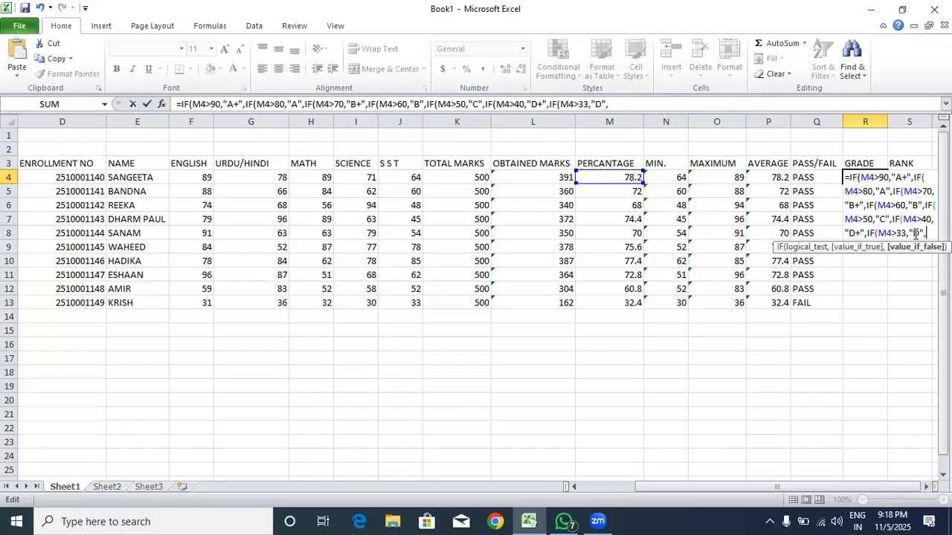
text())))))
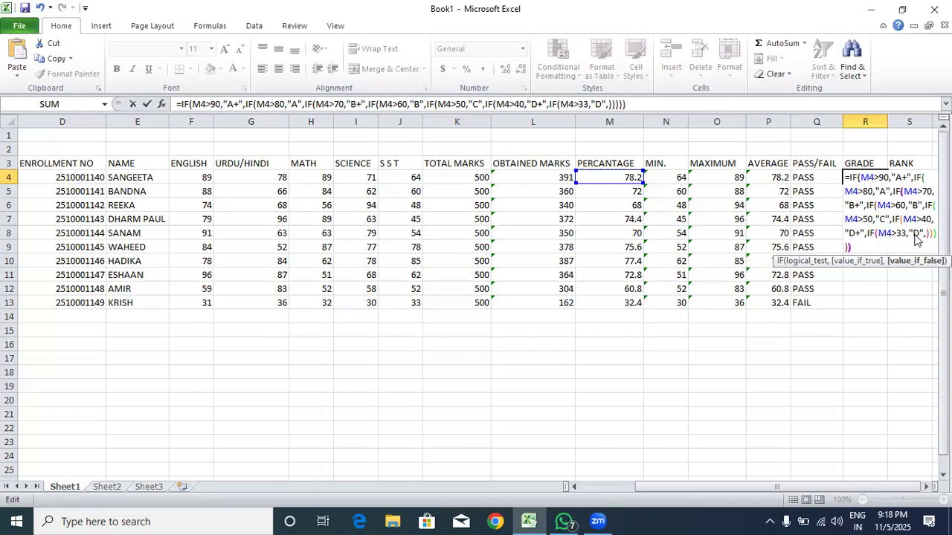
text())))
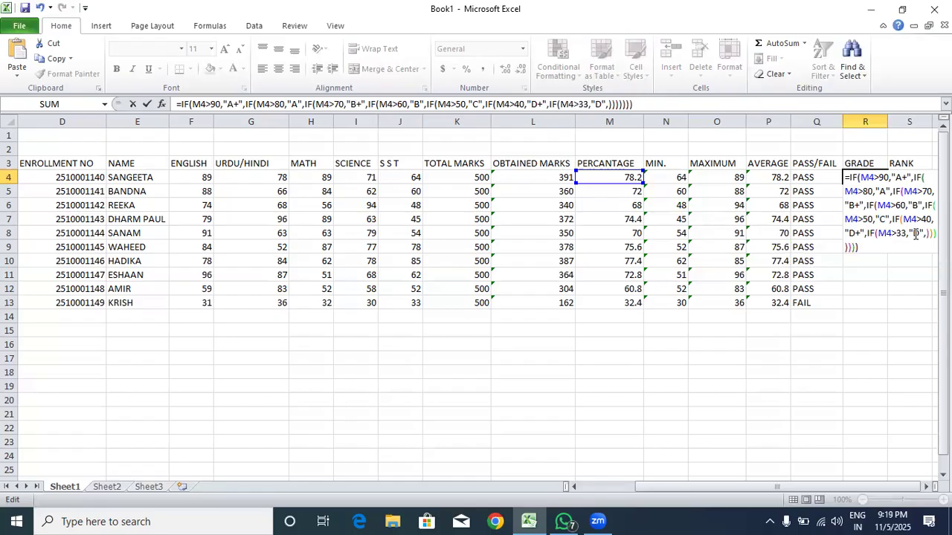
key(Return)
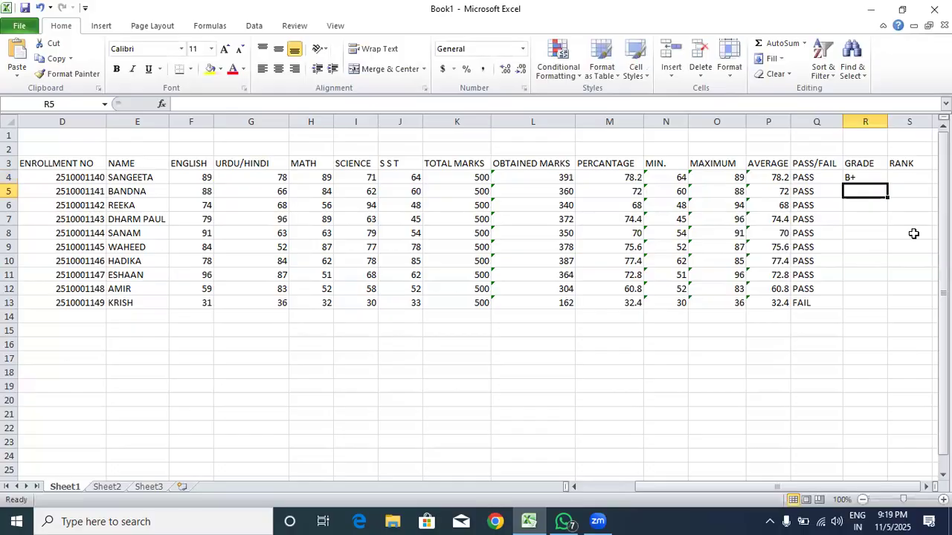
- Try filling the R4 Grade formula down through R13, and undo the fill
click(868, 178)
drag(887, 183, 875, 303)
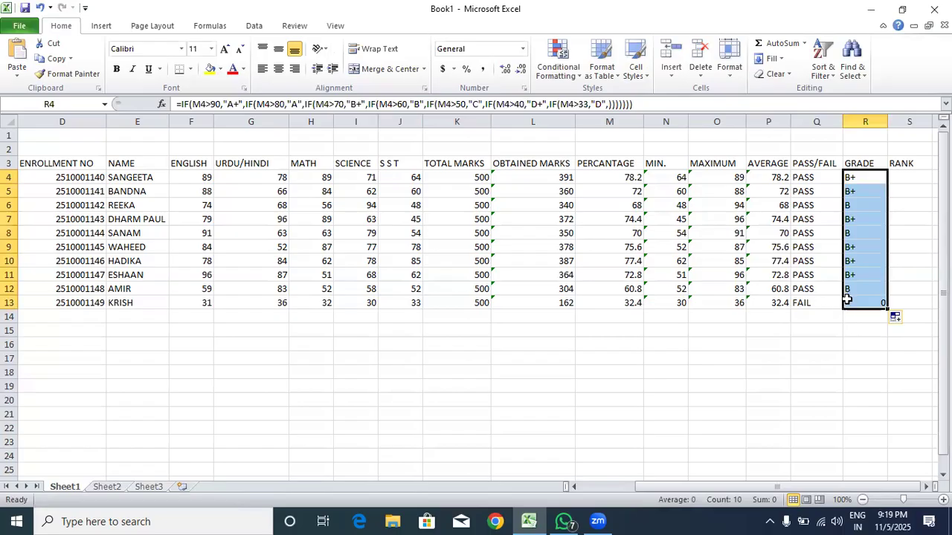
click(39, 8)
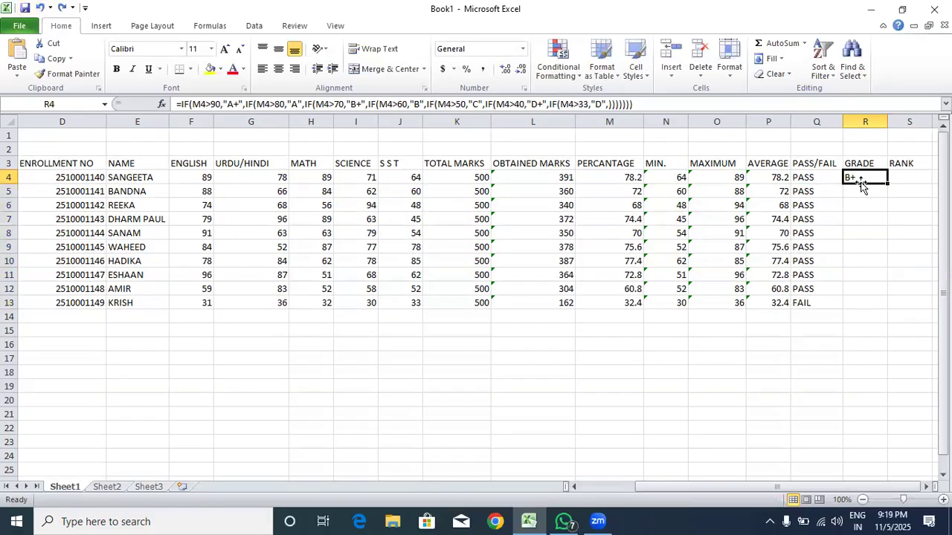
- Reopen the R4 Grade formula and nest an eighth IF with the condition M4<33 after the "D" result
double_click(865, 177)
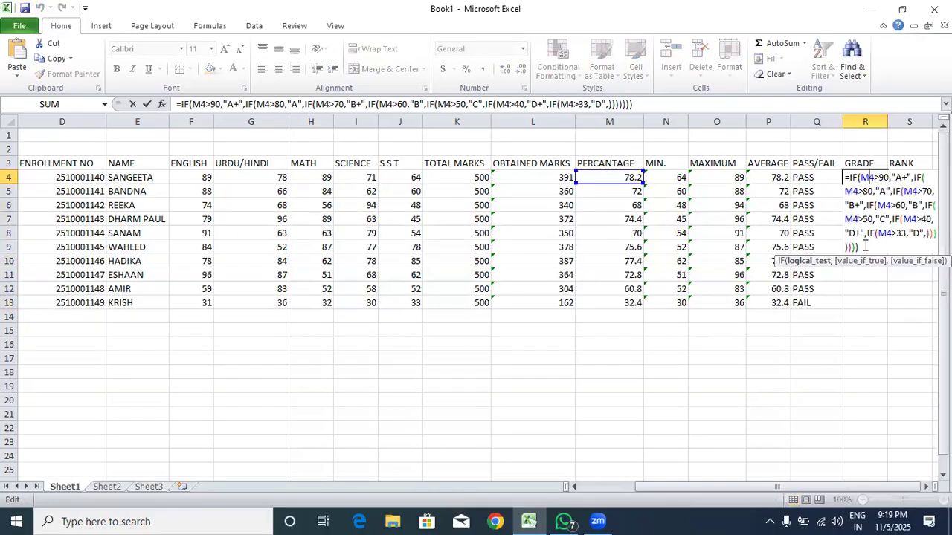
click(925, 235)
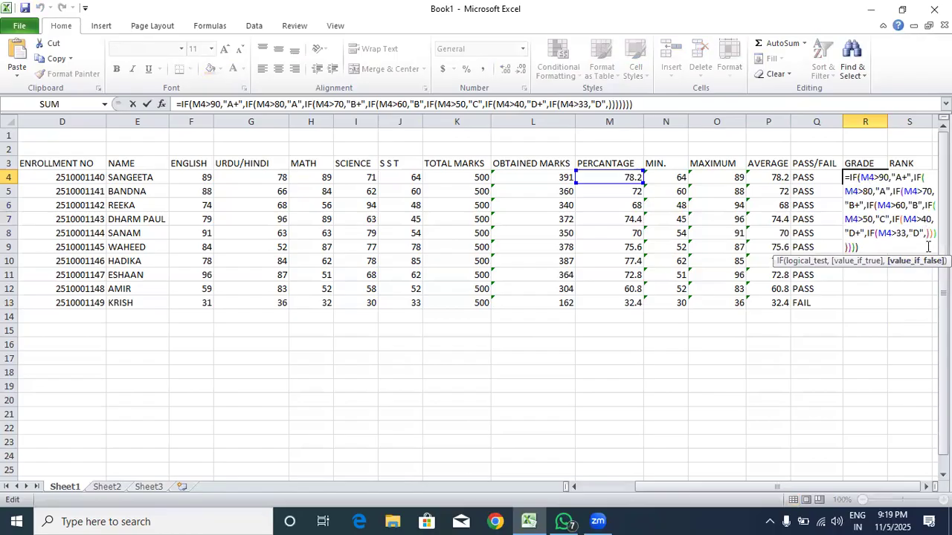
text(=i)
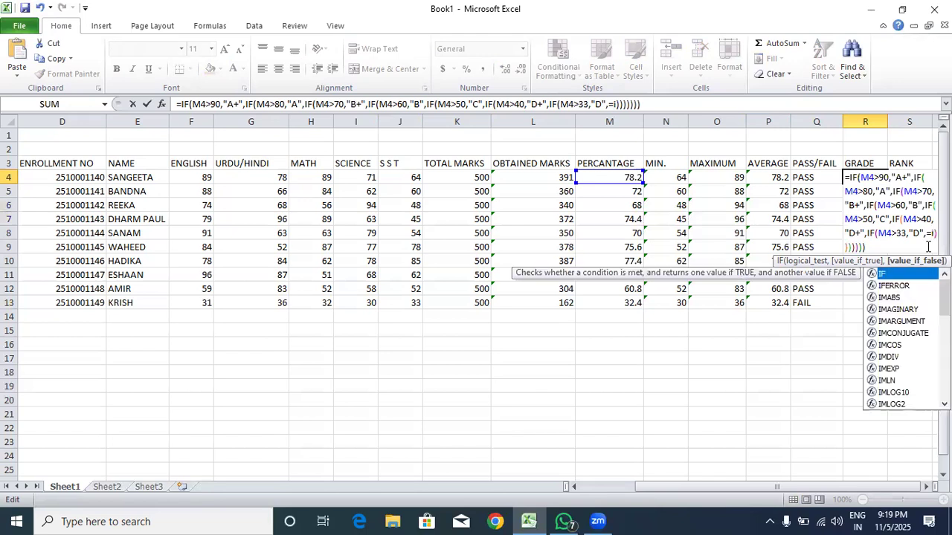
key(BackSpace)
text(I)
key(BackSpace)
key(BackSpace)
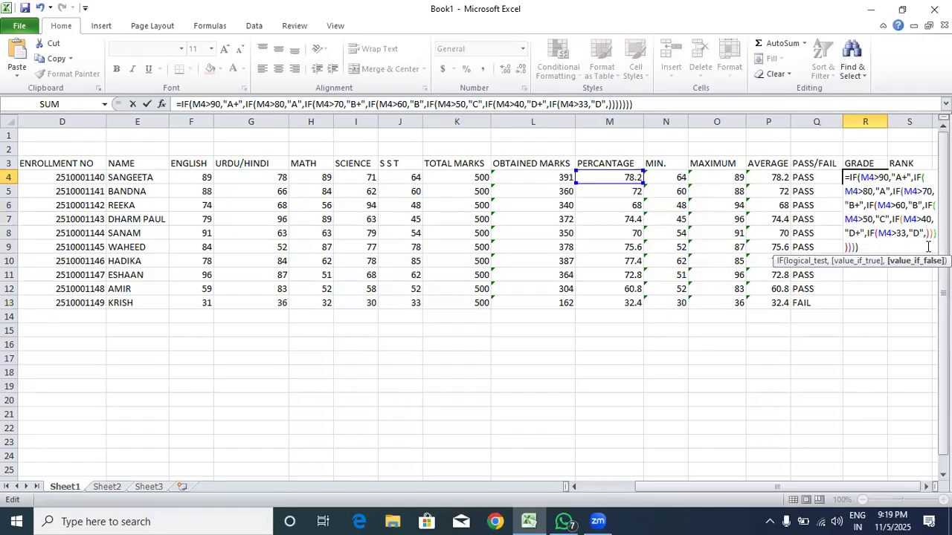
text(IF)
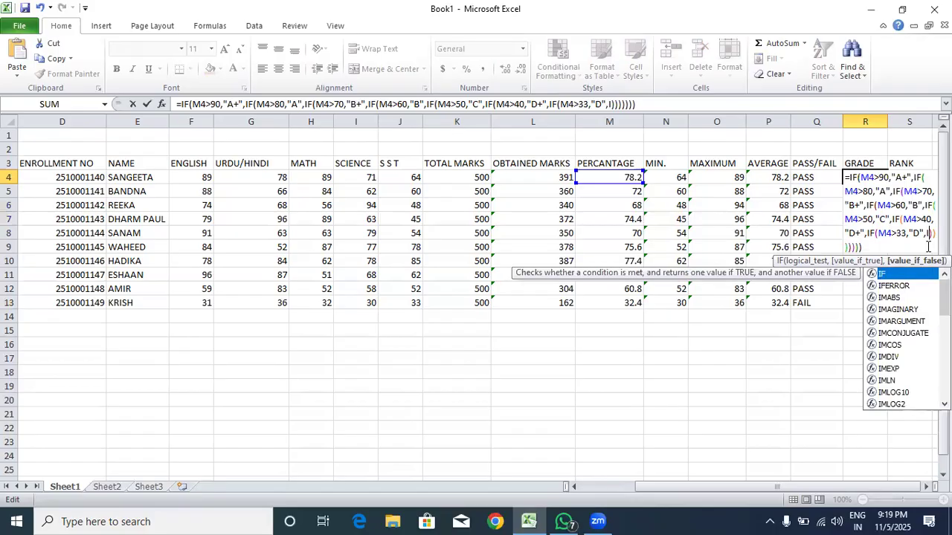
text(()
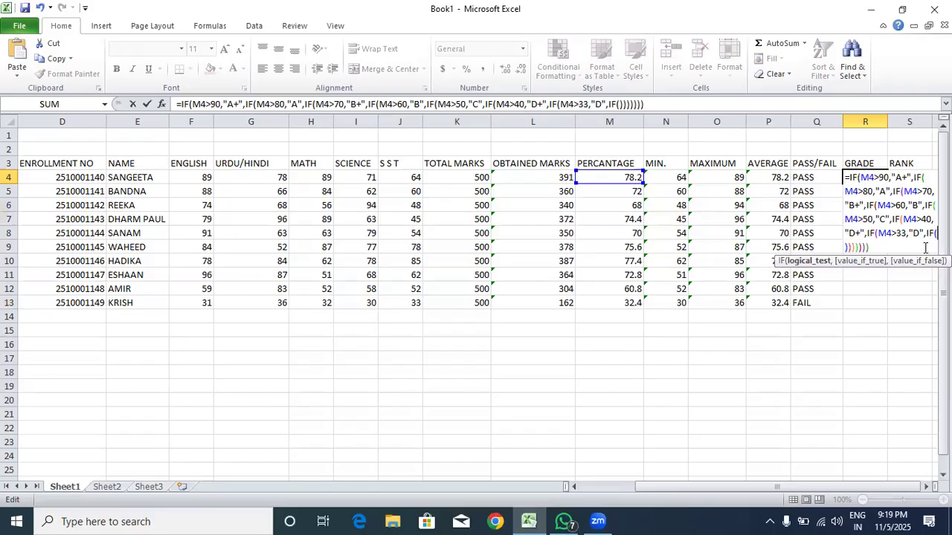
click(629, 177)
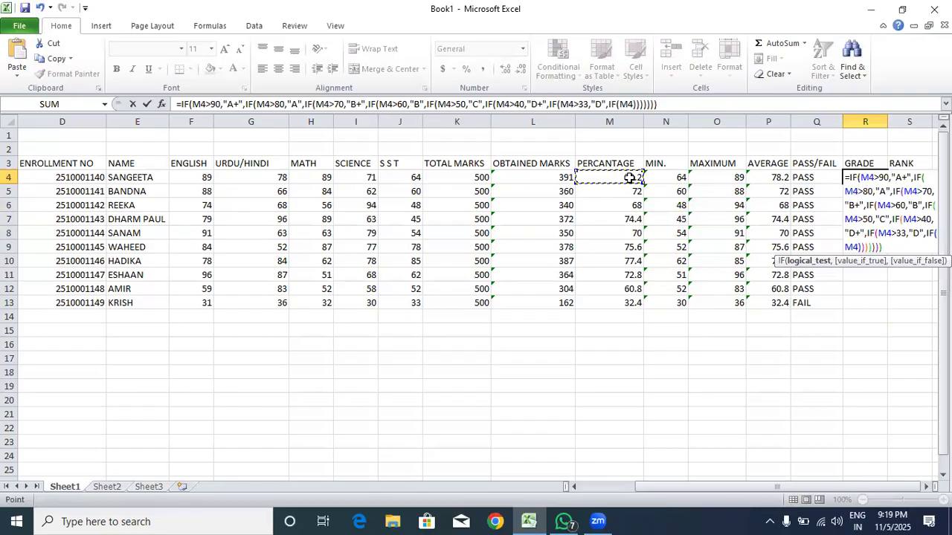
text(<)
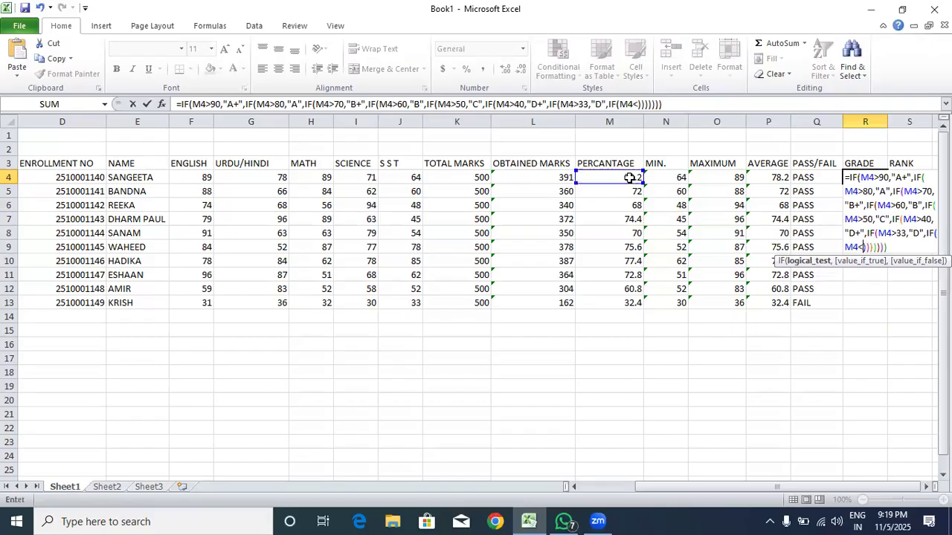
text(33)
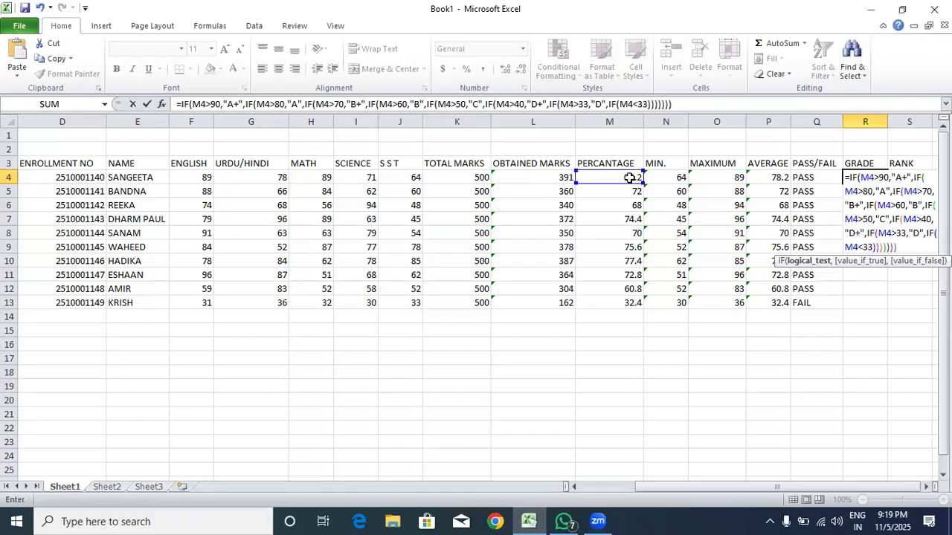
- Return "E" for M4<33, close the eighth IF with an extra parenthesis and commit the R4 Grade formula
text(,)
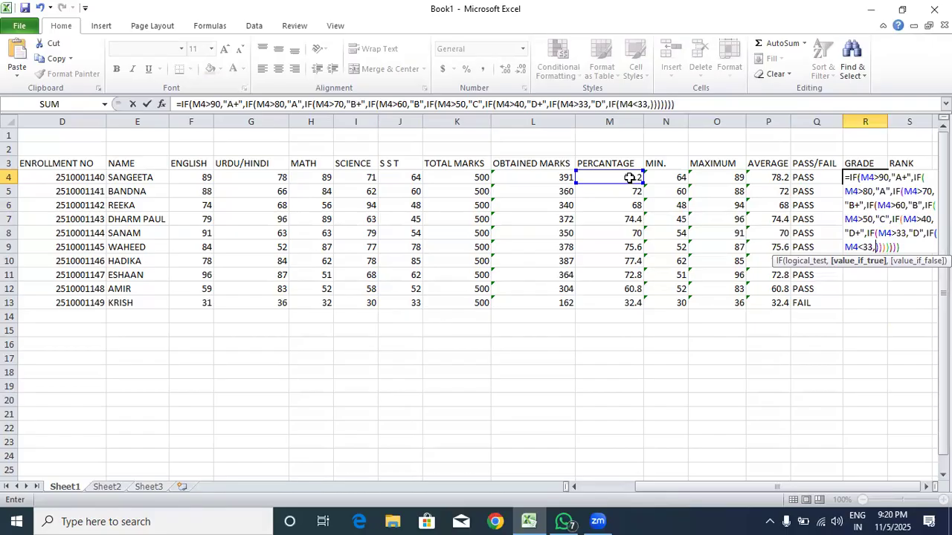
text(;)
key(BackSpace)
text(")
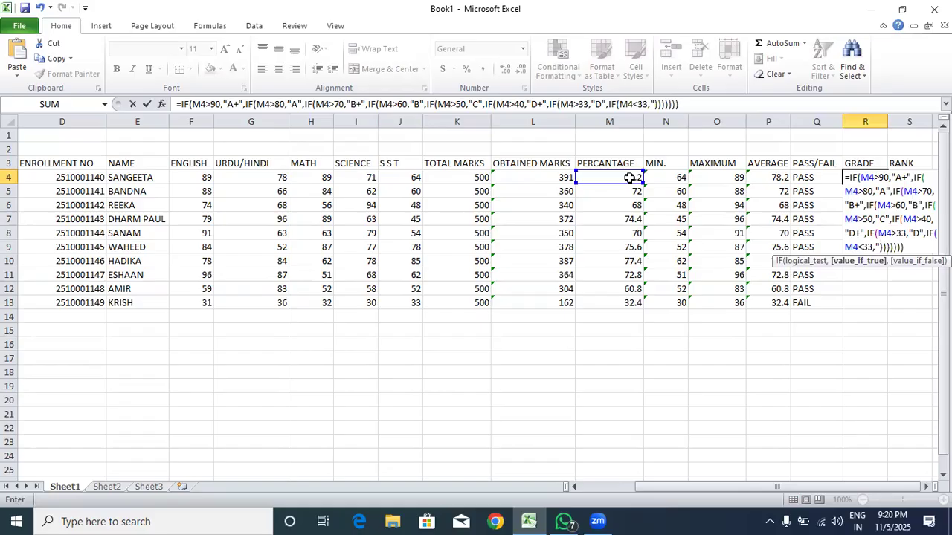
text(E")
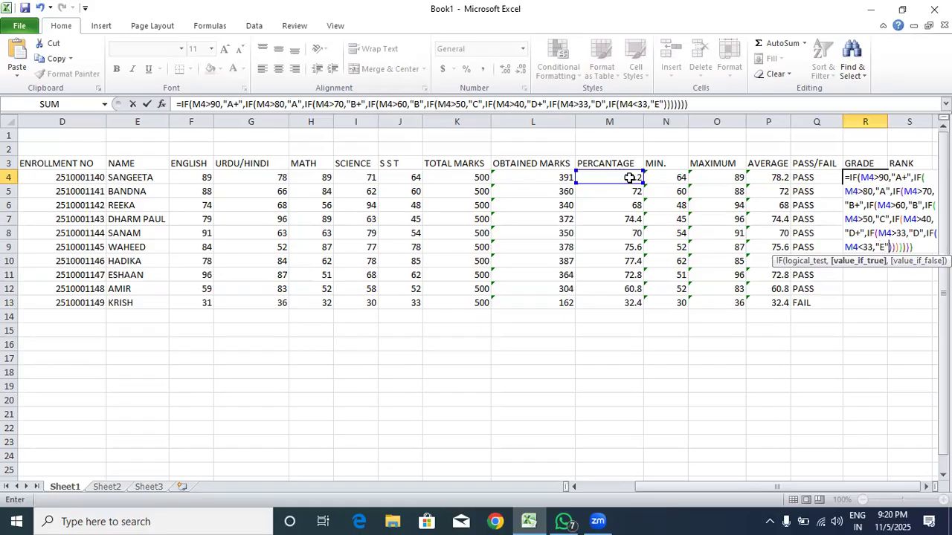
text(,)
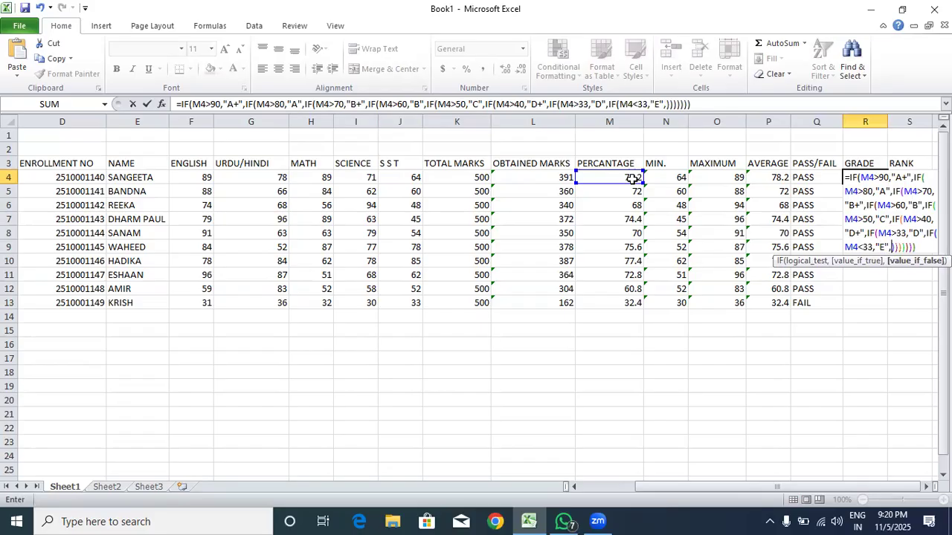
click(915, 247)
click(916, 247)
key(Return)
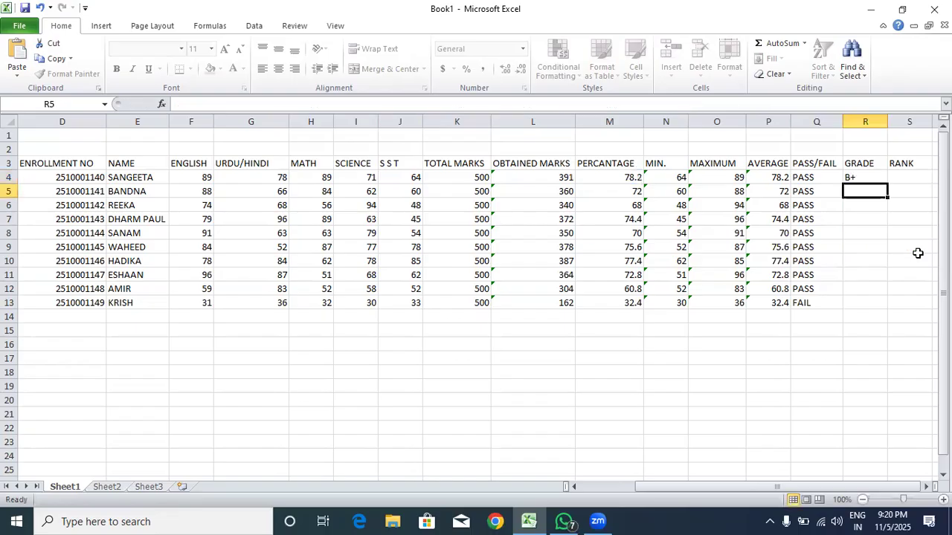
- Fill the R4 Grade formula down through R13
click(862, 179)
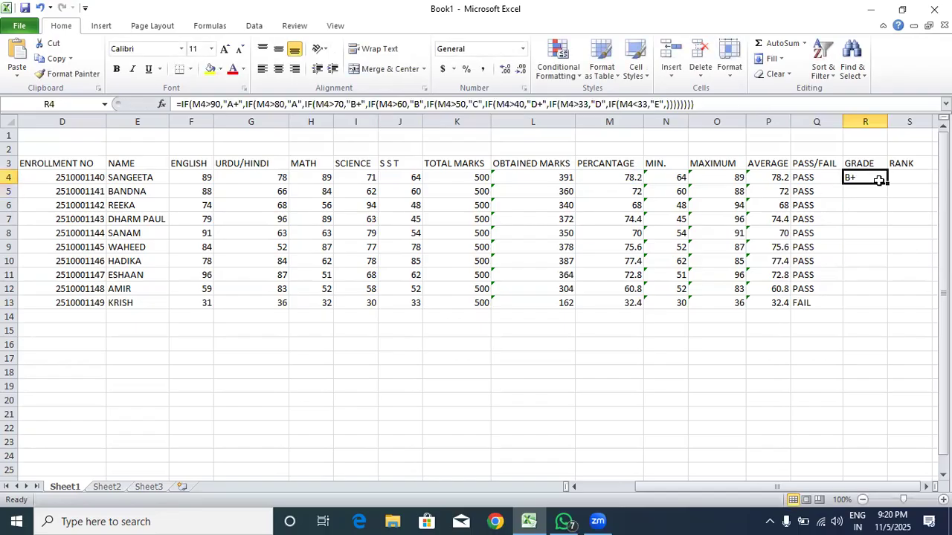
drag(888, 184, 877, 307)
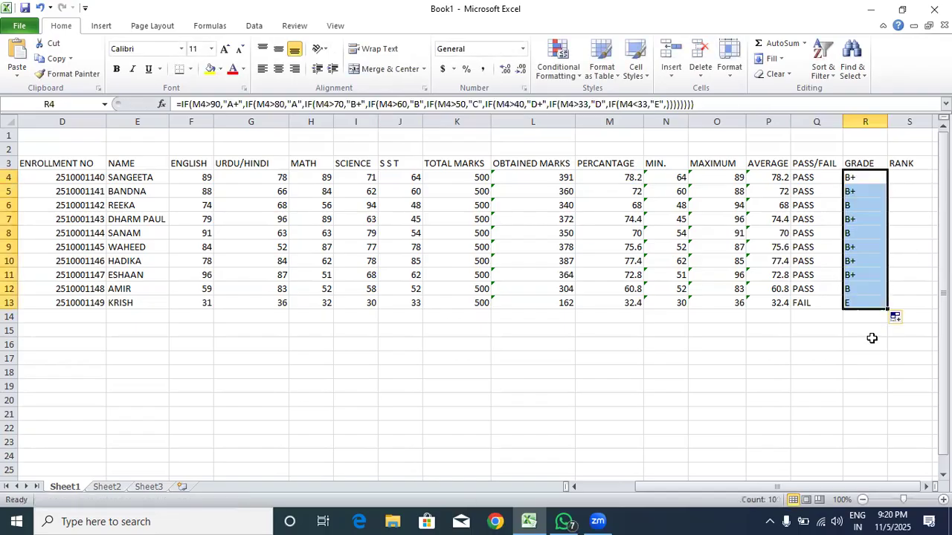
click(869, 339)
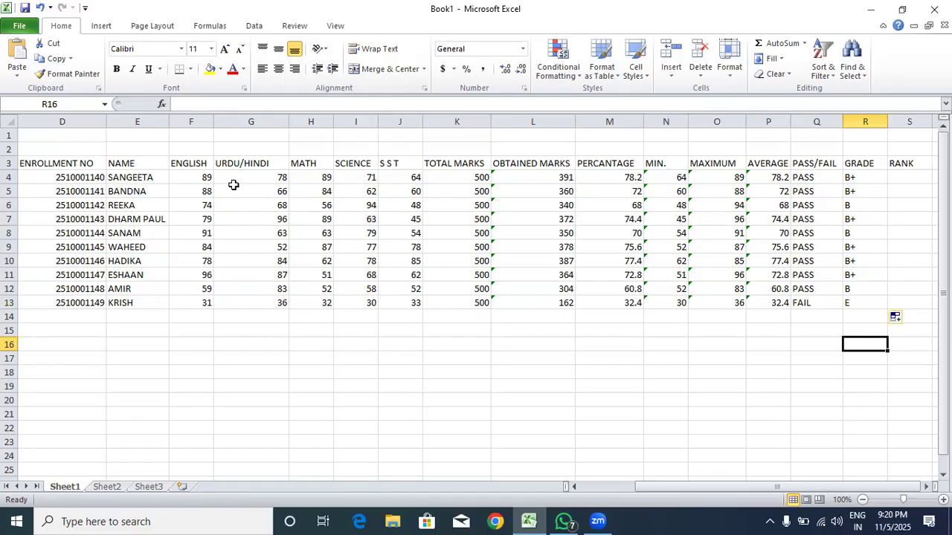
- Change the first student's marks in row 4 to 90 for English and 98 for Urdu/Hindi
double_click(209, 177)
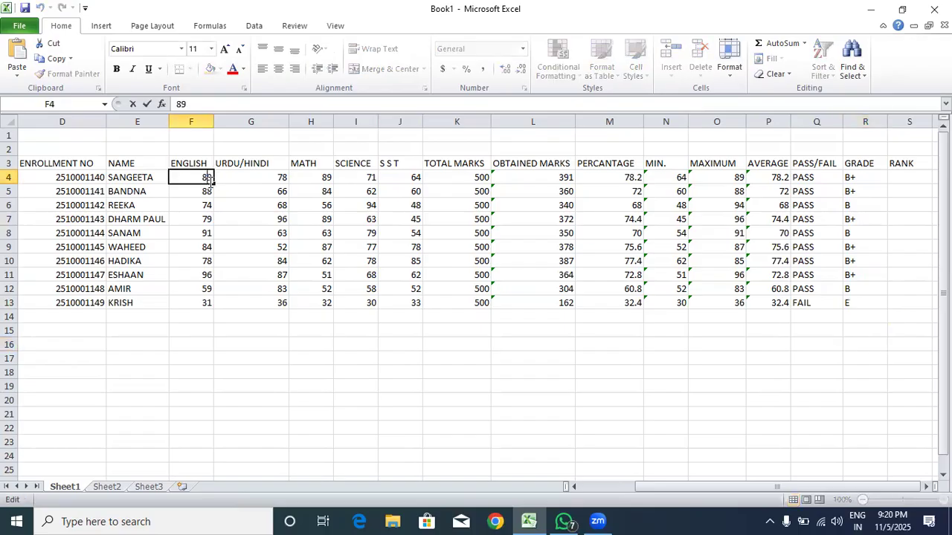
key(BackSpace)
key(BackSpace)
text(90)
click(281, 177)
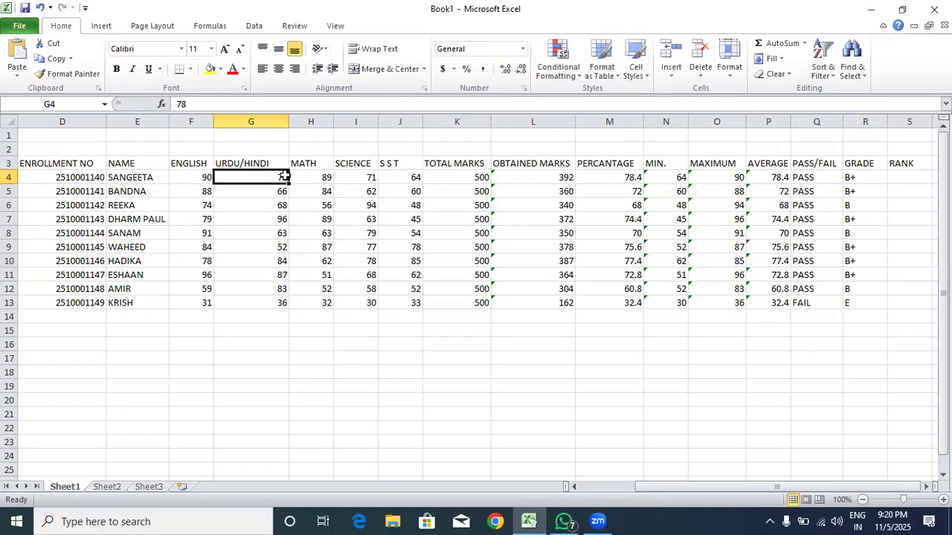
double_click(285, 179)
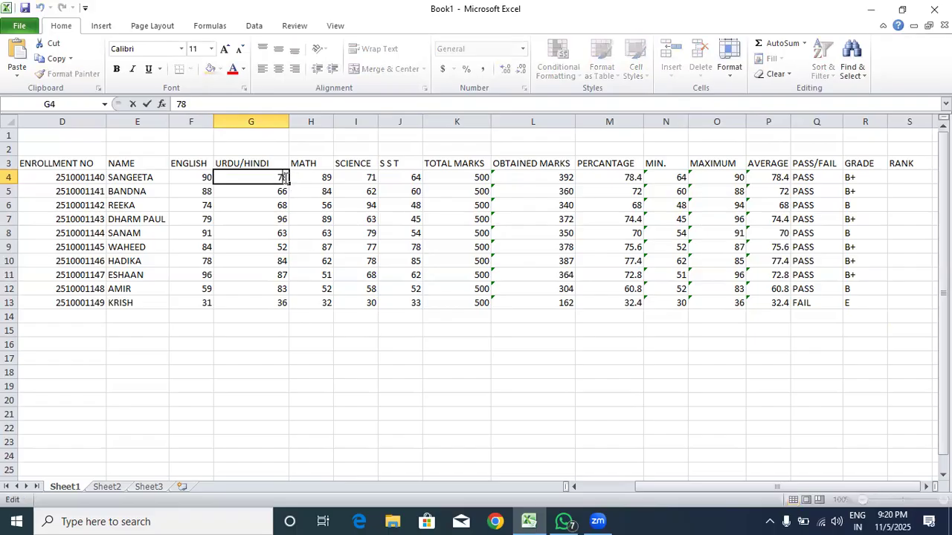
key(BackSpace)
text(9)
click(362, 177)
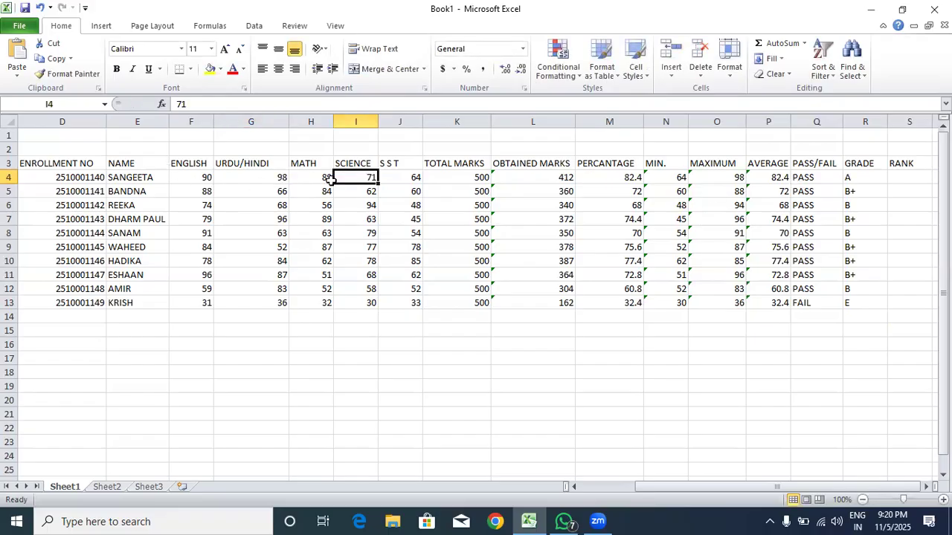
- Change the first student's marks in row 4 to 91 for Science and 94 for S S T
double_click(367, 178)
key(BackSpace)
text(9)
key(Return)
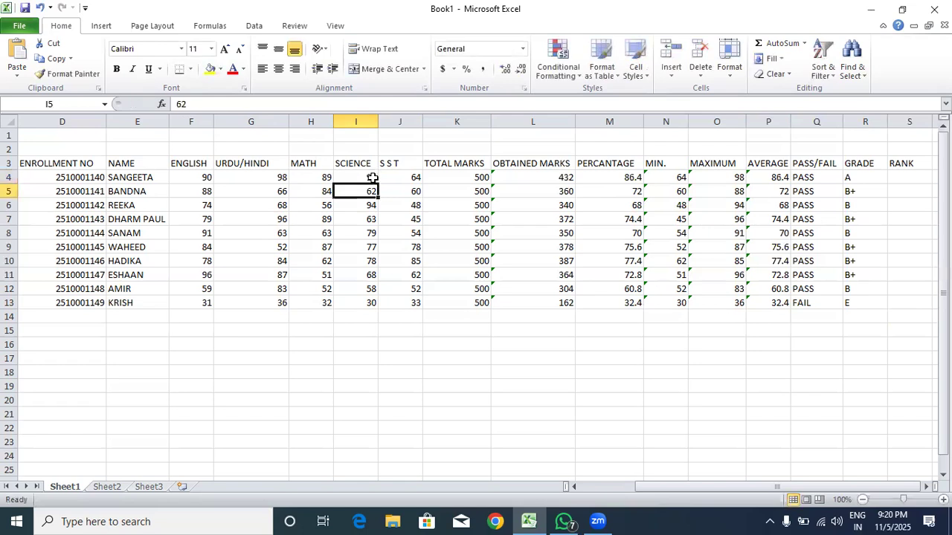
click(416, 179)
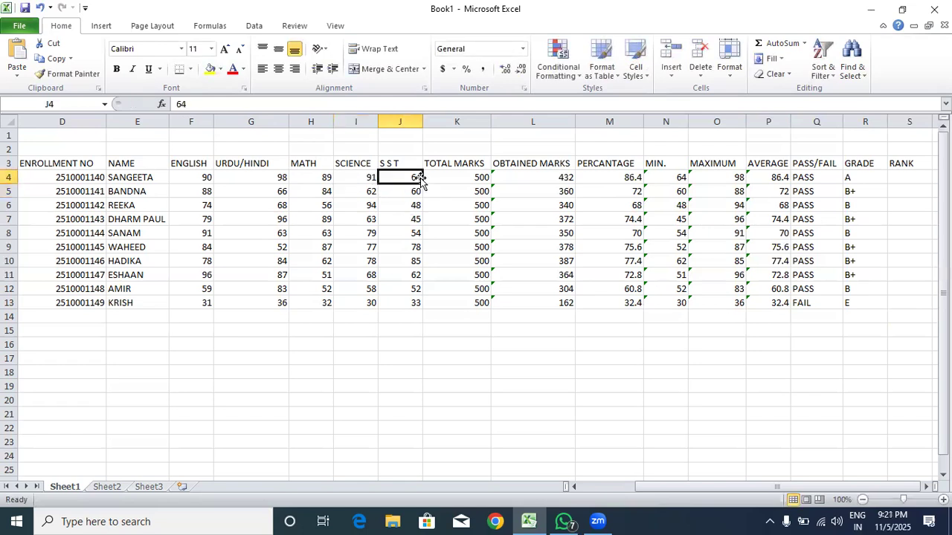
double_click(416, 177)
key(BackSpace)
text(9)
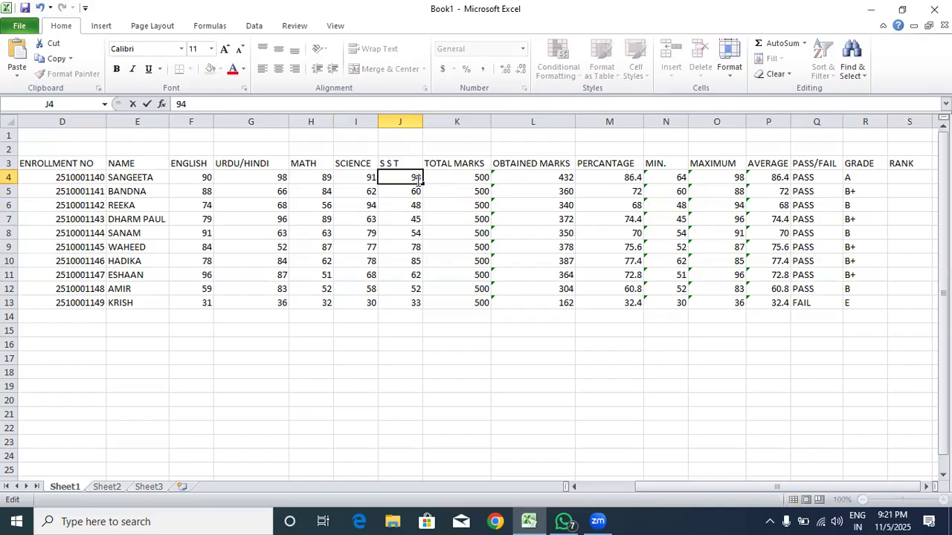
click(448, 218)
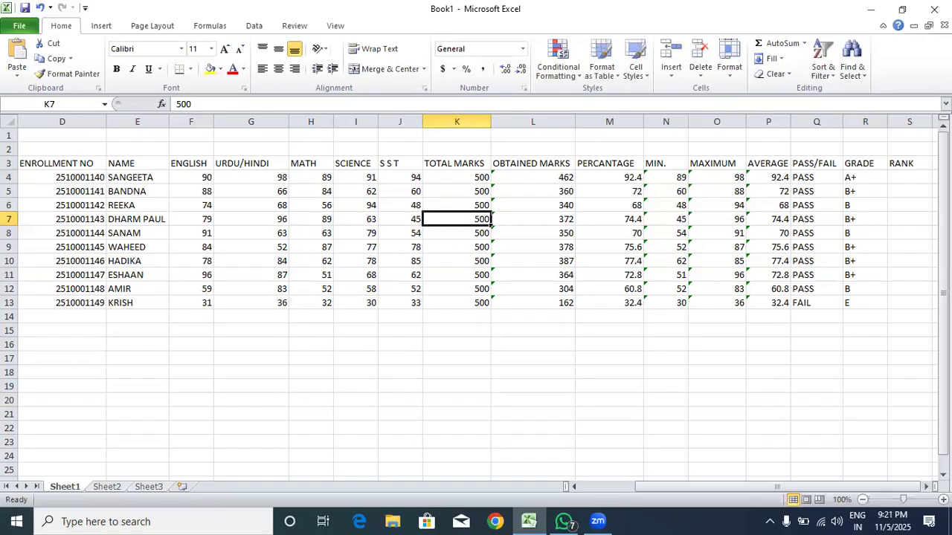
click(909, 175)
double_click(910, 176)
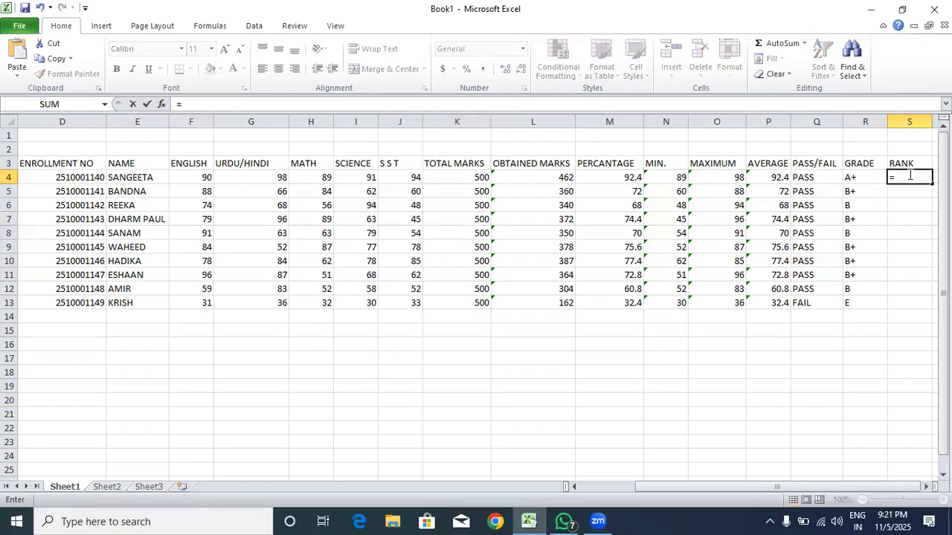
text(RANK)
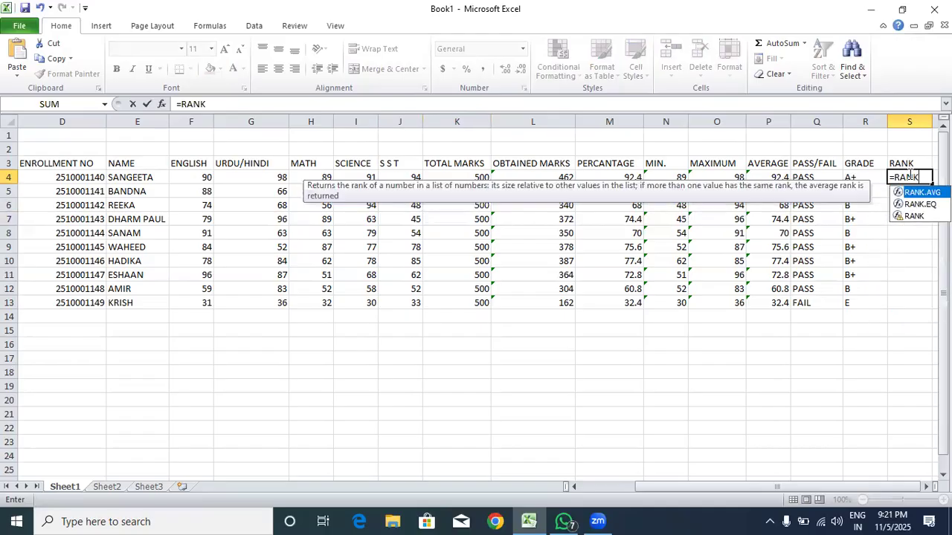
key(Down)
key(Down)
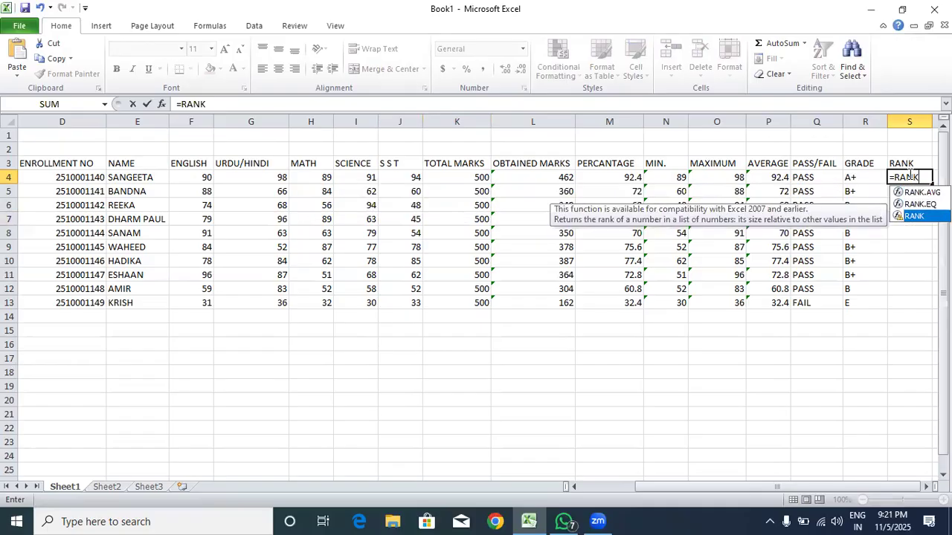
key(Return)
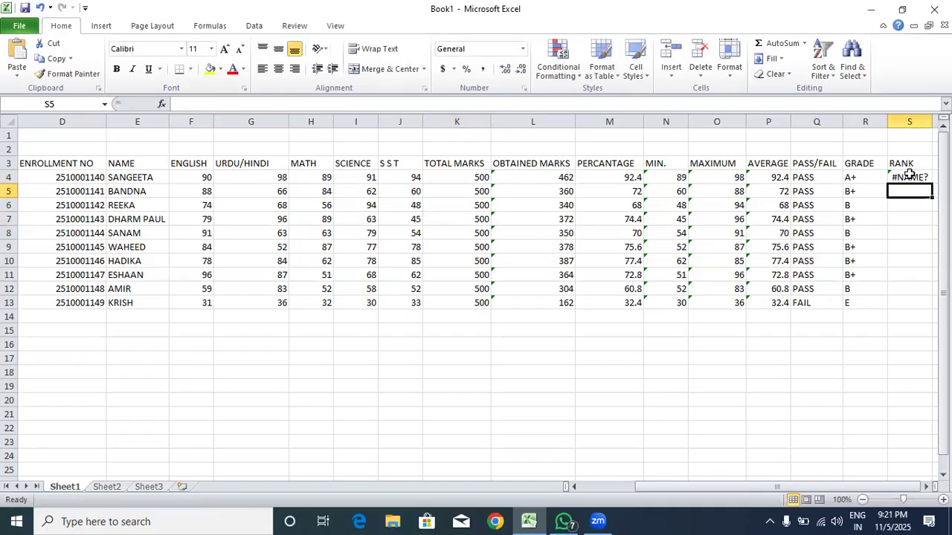
click(909, 177)
double_click(915, 177)
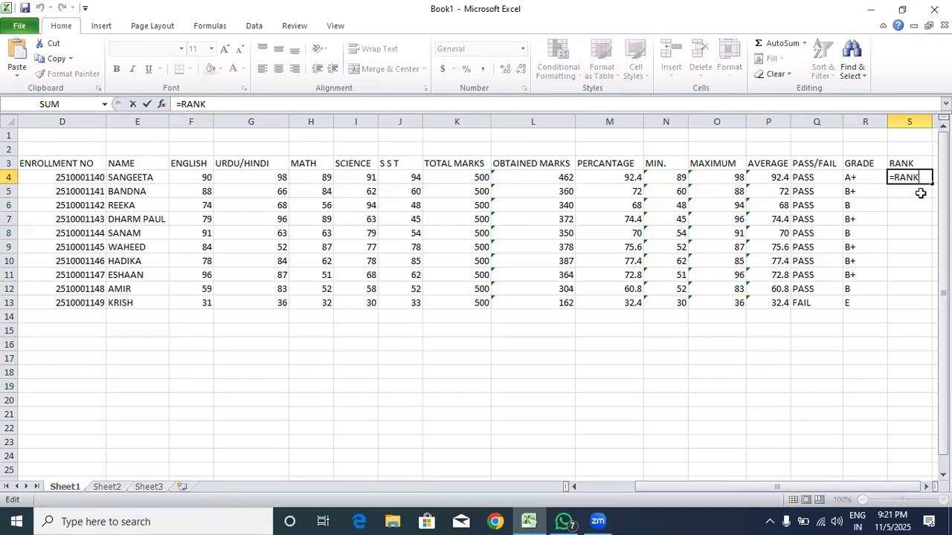
key(BackSpace)
key(BackSpace)
key(BackSpace)
key(BackSpace)
key(BackSpace)
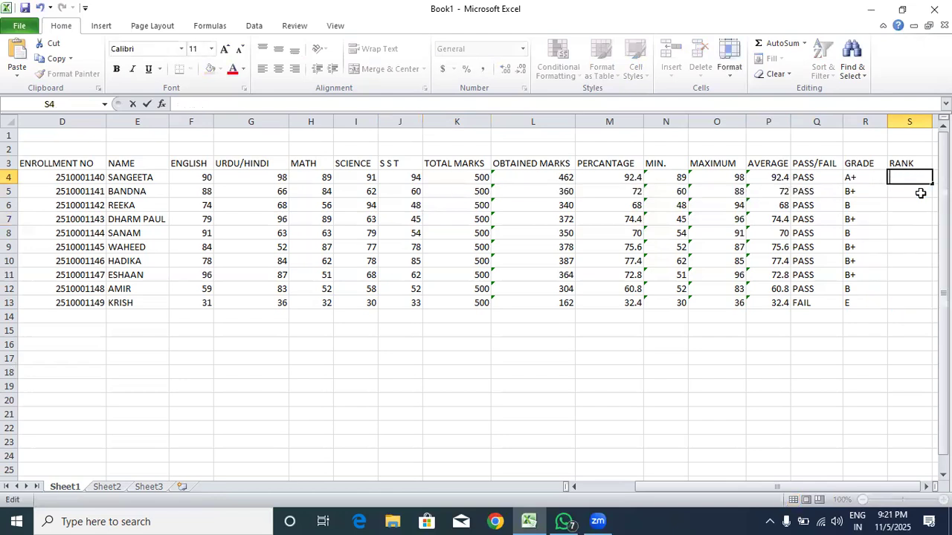
- Enter the Rank formula =RANK(M4,M4:$M$13) in S4, making only the end of the reference range absolute
text(=RANK)
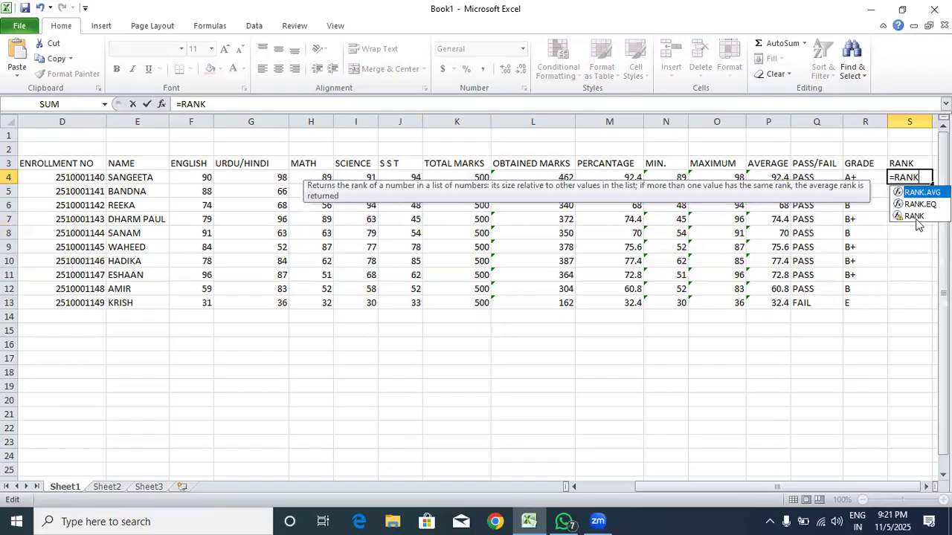
double_click(915, 216)
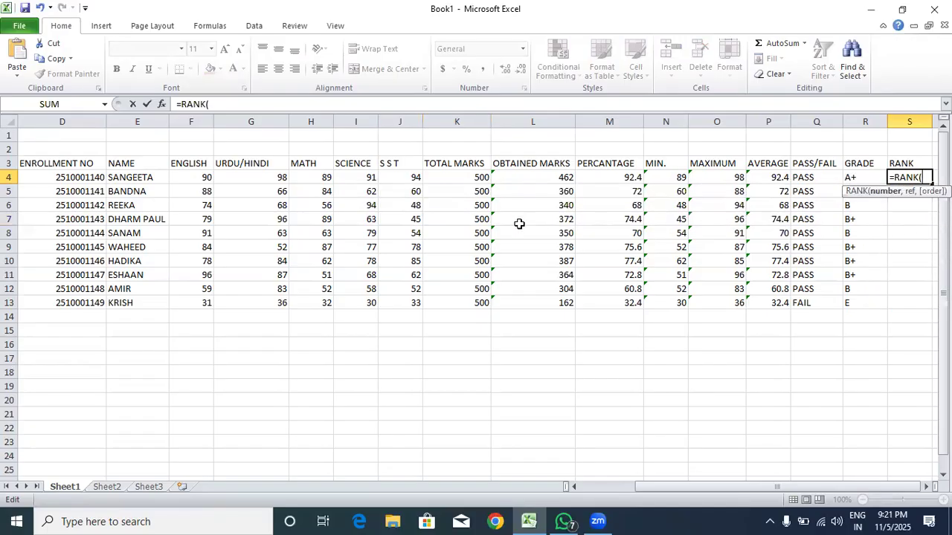
click(601, 178)
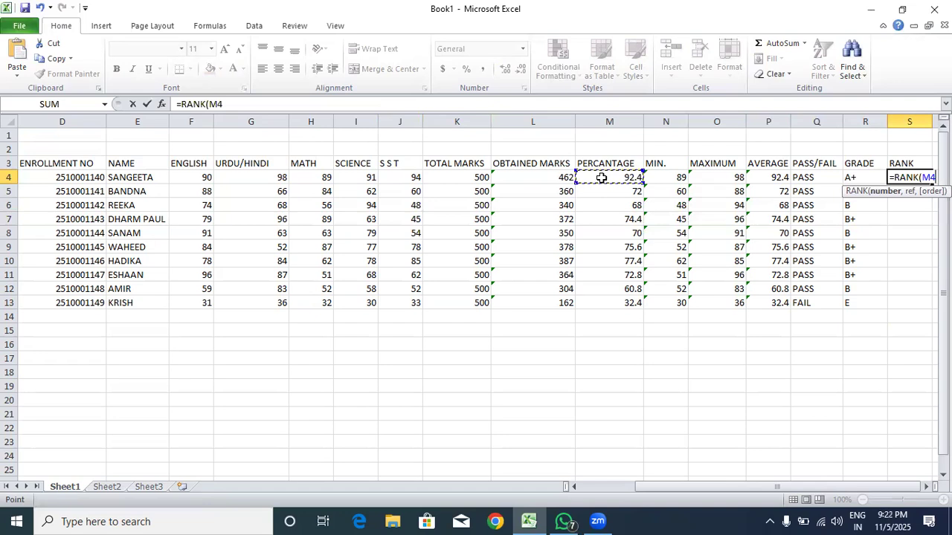
text(,)
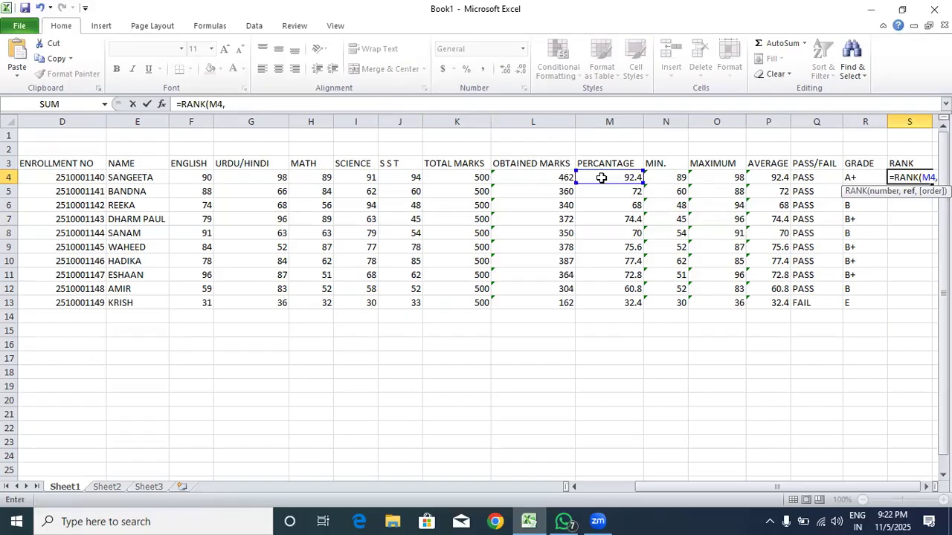
drag(601, 178, 618, 295)
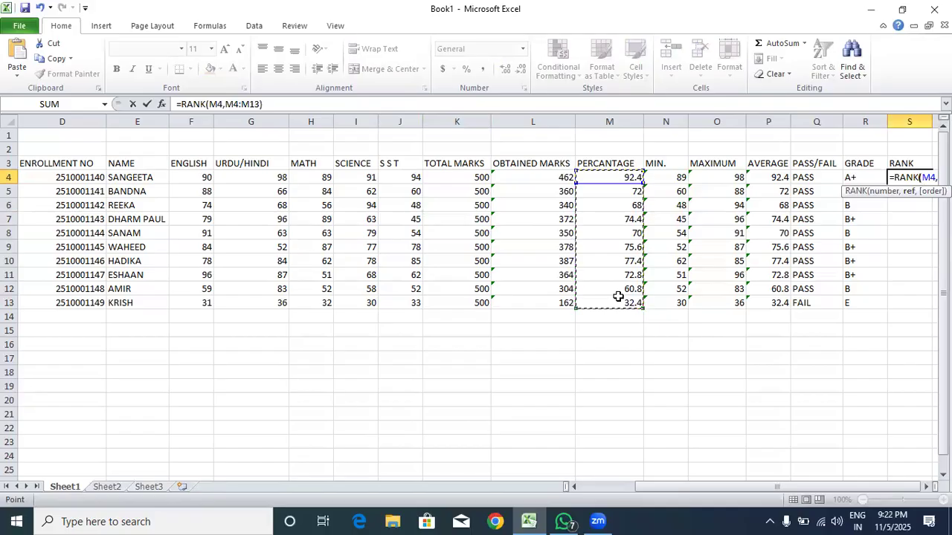
text())
key(BackSpace)
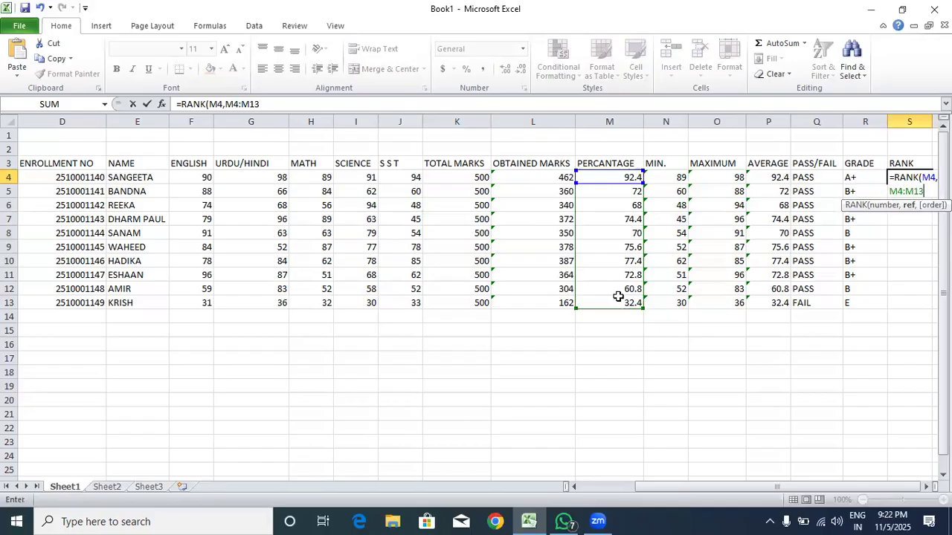
key(F4)
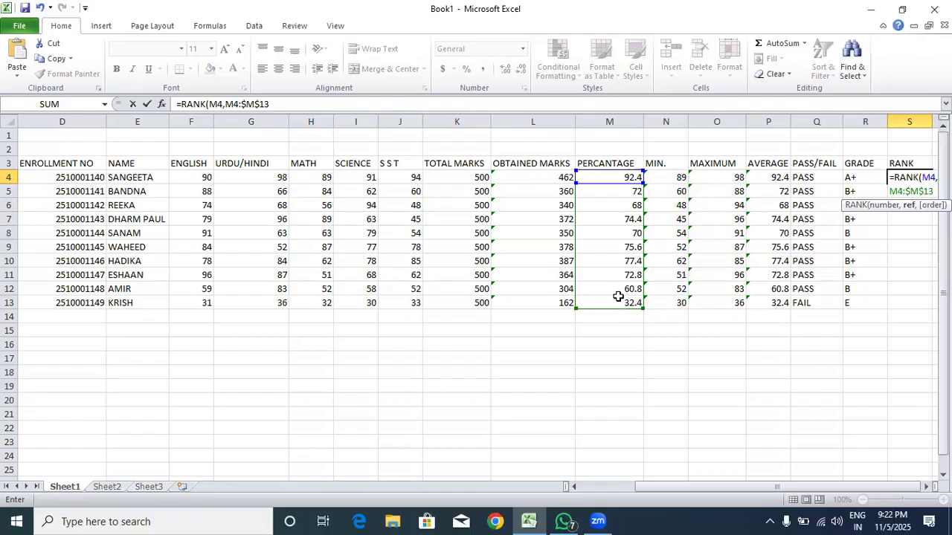
key(Return)
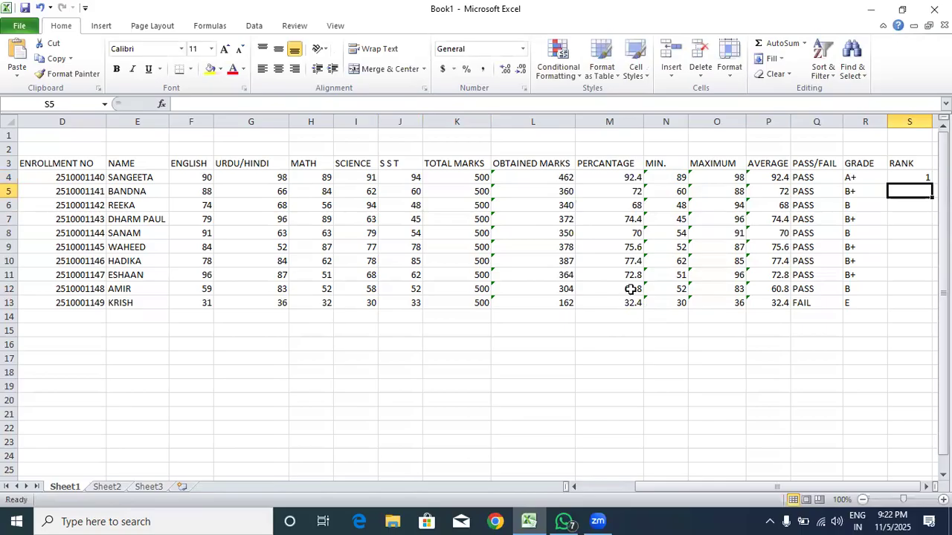
- Fill the S4 Rank formula down through S13
click(922, 178)
drag(930, 185, 921, 304)
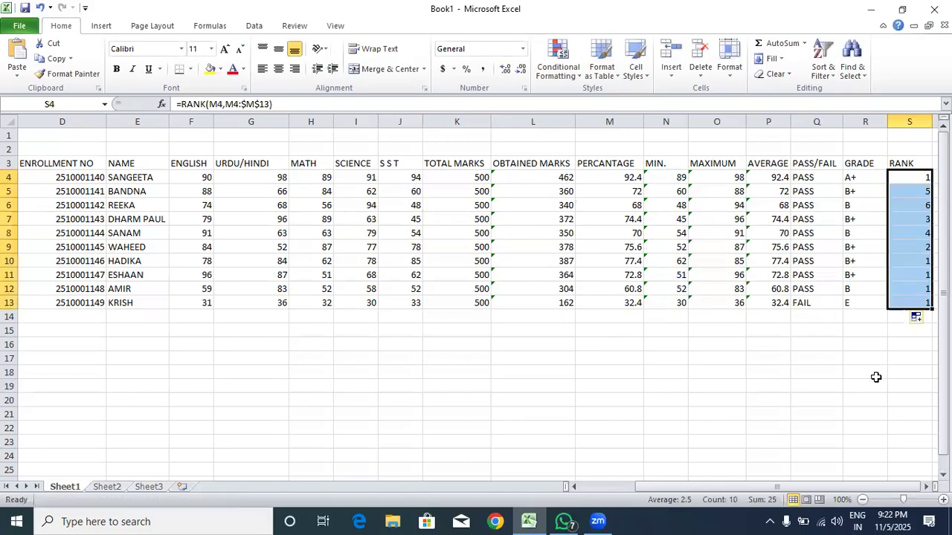
click(876, 377)
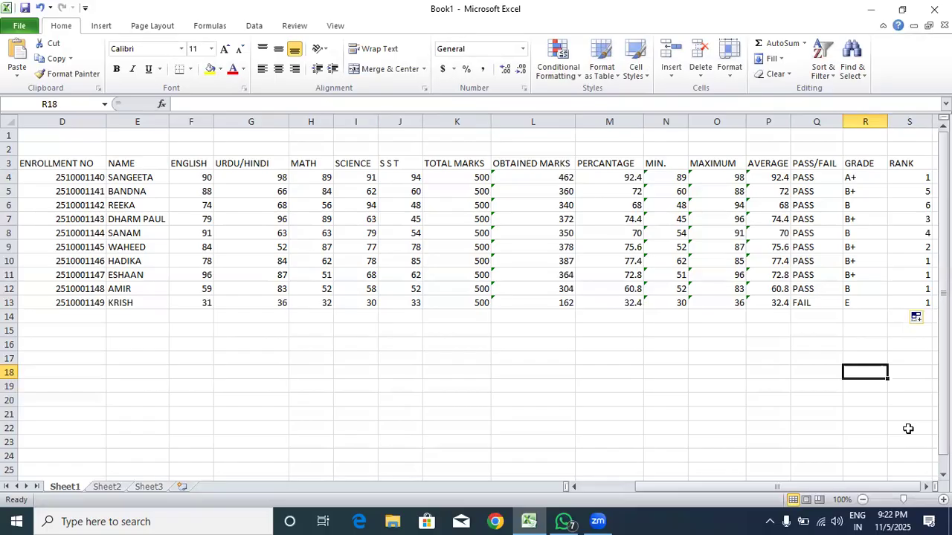
drag(97, 295, 371, 416)
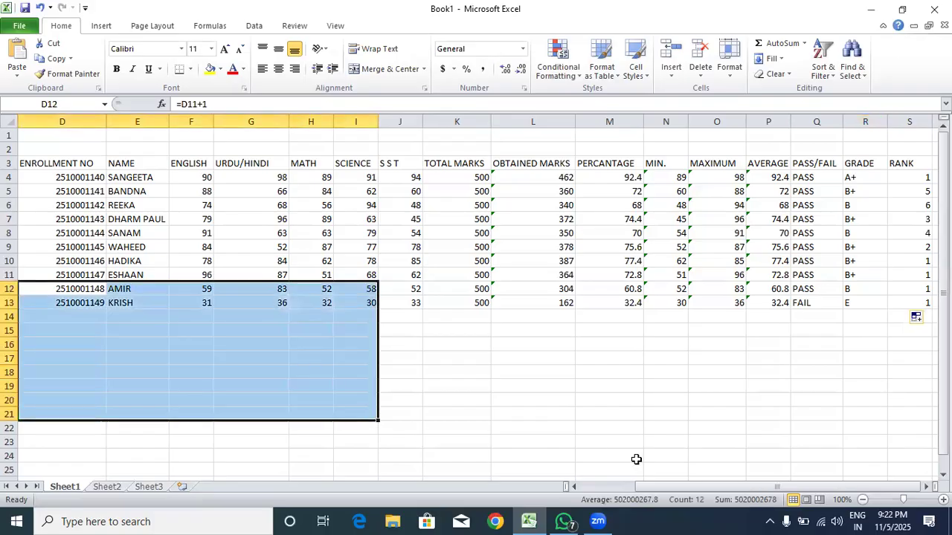
click(578, 439)
drag(658, 482, 567, 465)
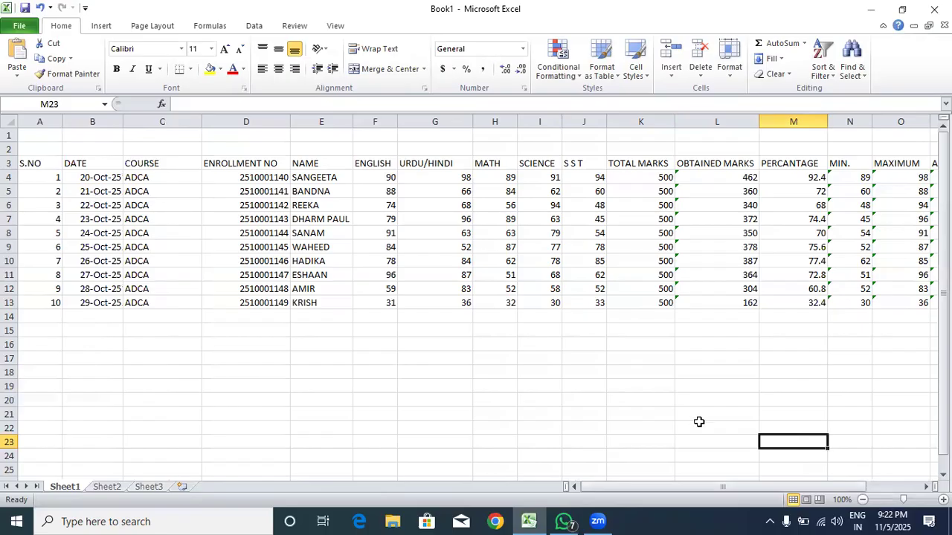
drag(674, 484, 763, 485)
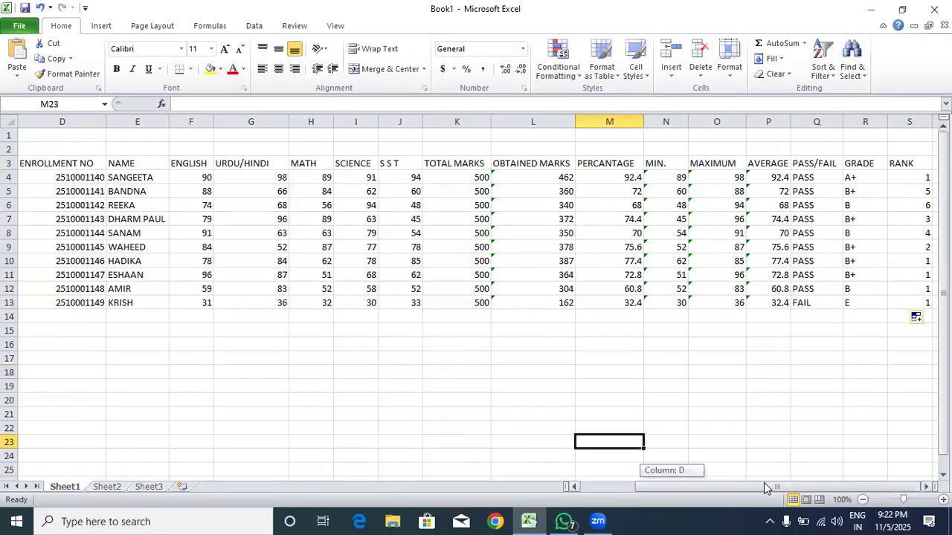
- Apply a custom number format to the Percentage cells M4:M13 that shows whole numbers followed by a space and a % sign
drag(614, 178, 618, 300)
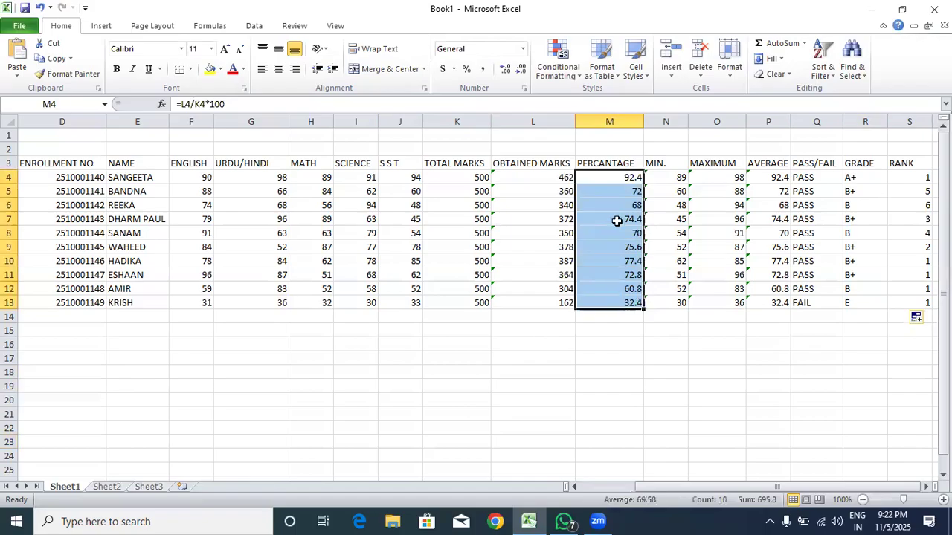
click(524, 89)
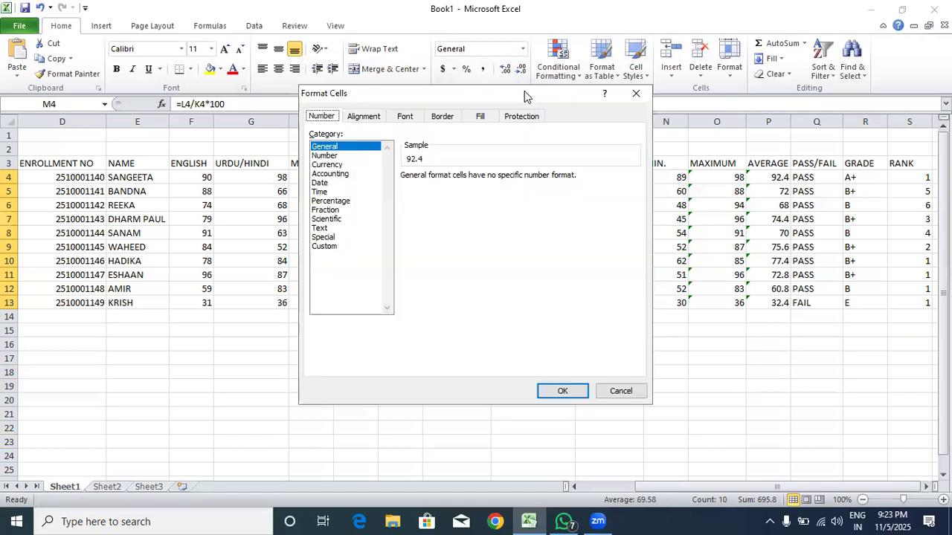
click(347, 246)
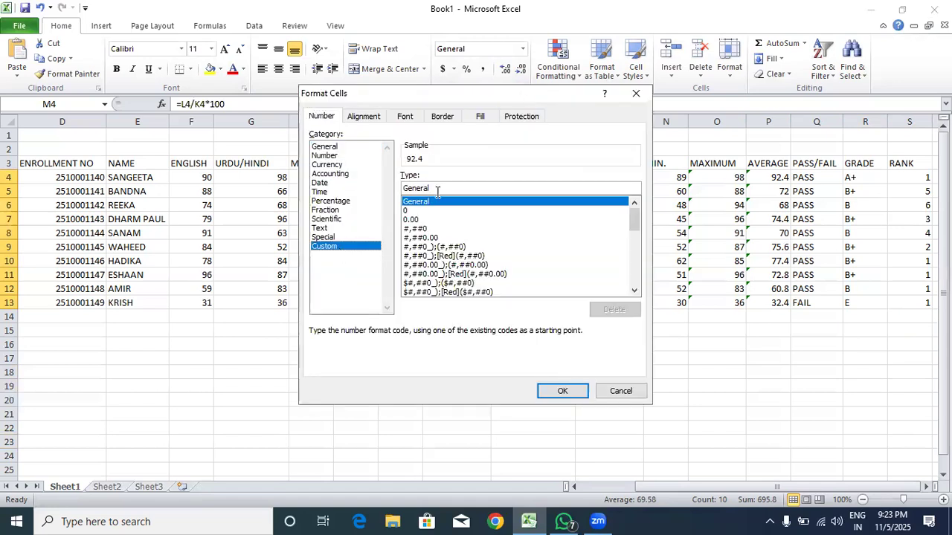
key(BackSpace)
key(BackSpace)
key(BackSpace)
key(BackSpace)
key(BackSpace)
key(BackSpace)
key(BackSpace)
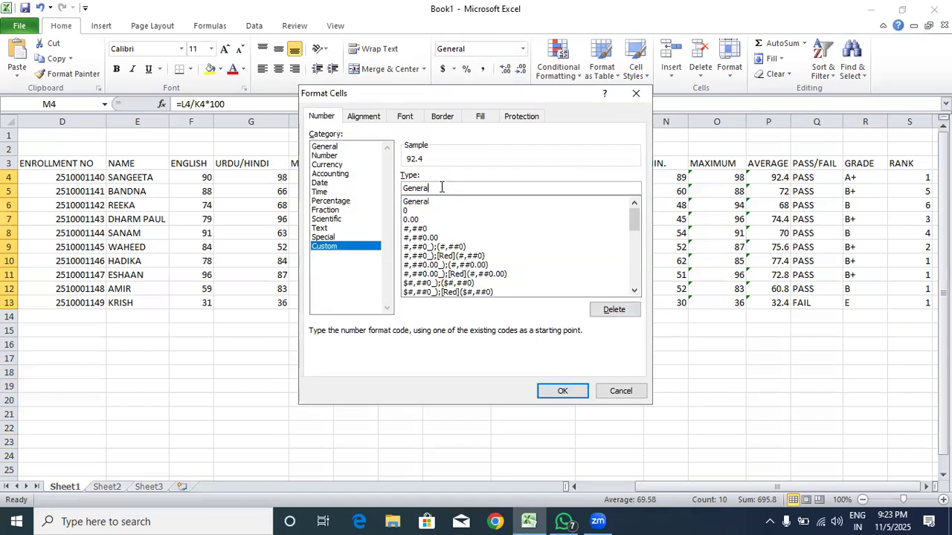
text(0)
key(Return)
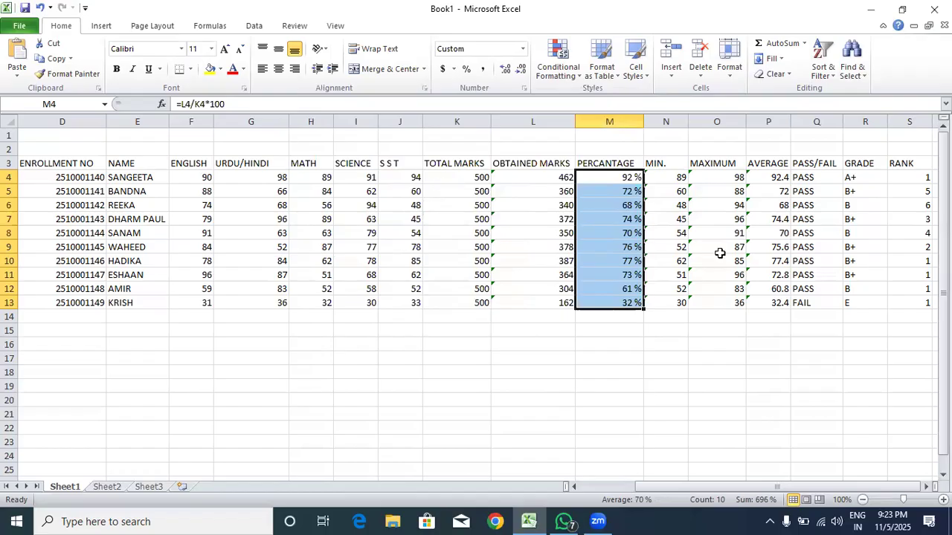
- Center the contents of the marksheet range A3:S13 both horizontally and vertically
click(812, 330)
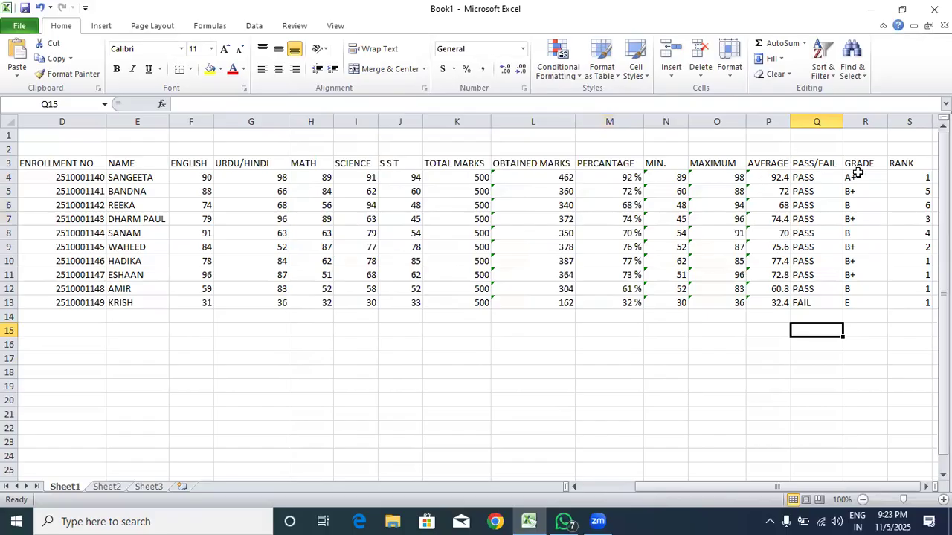
drag(732, 486, 639, 487)
drag(28, 162, 823, 308)
click(278, 68)
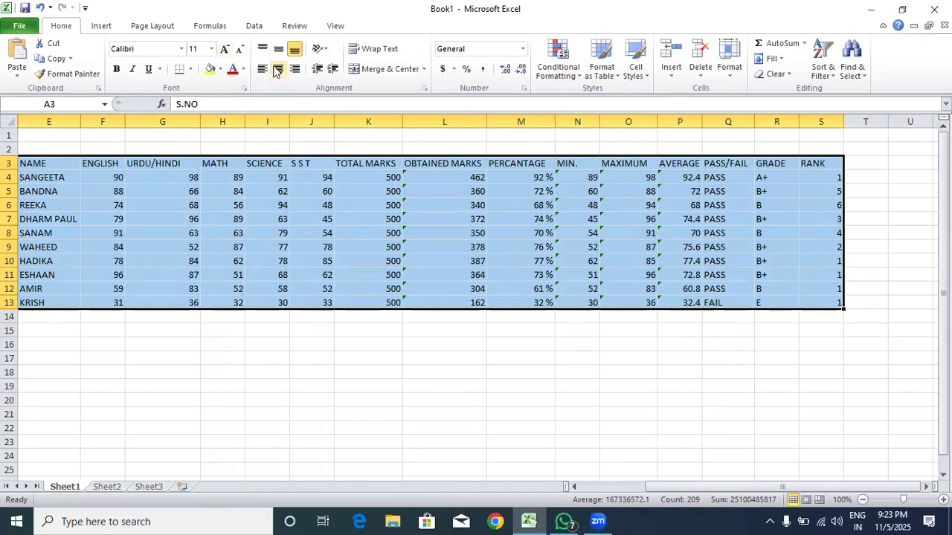
click(278, 49)
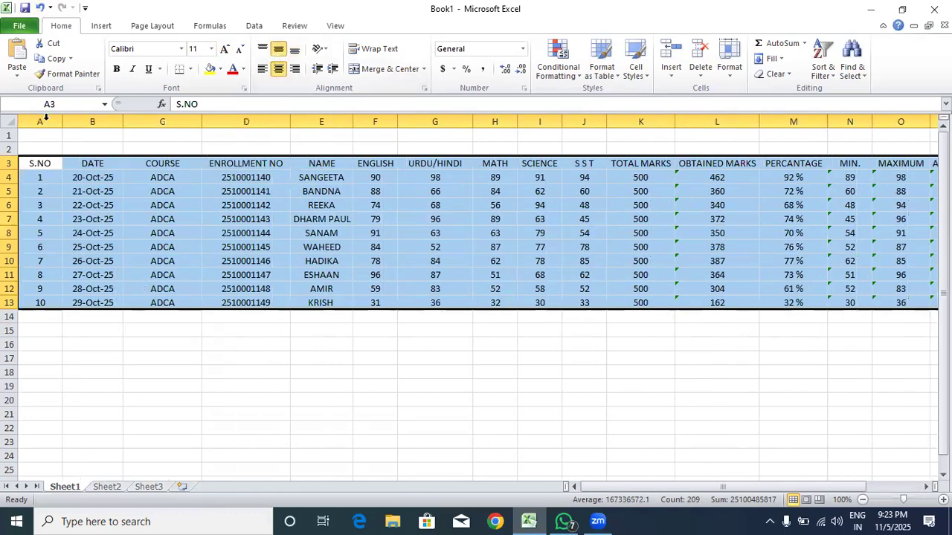
- Merge and center A1:S1 and enter the title CSC EDUCATION AND COMPUTER TRAINING ACADEMY
drag(37, 134, 810, 138)
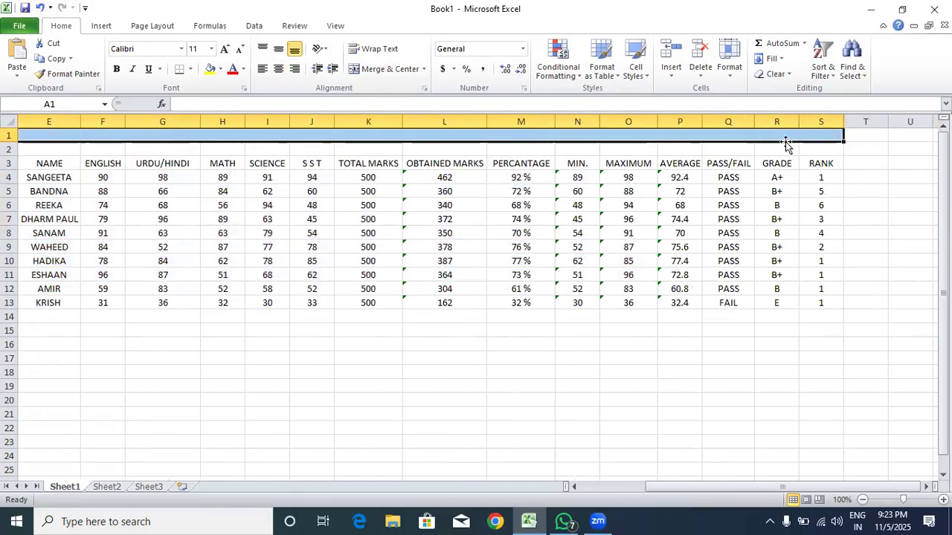
click(364, 69)
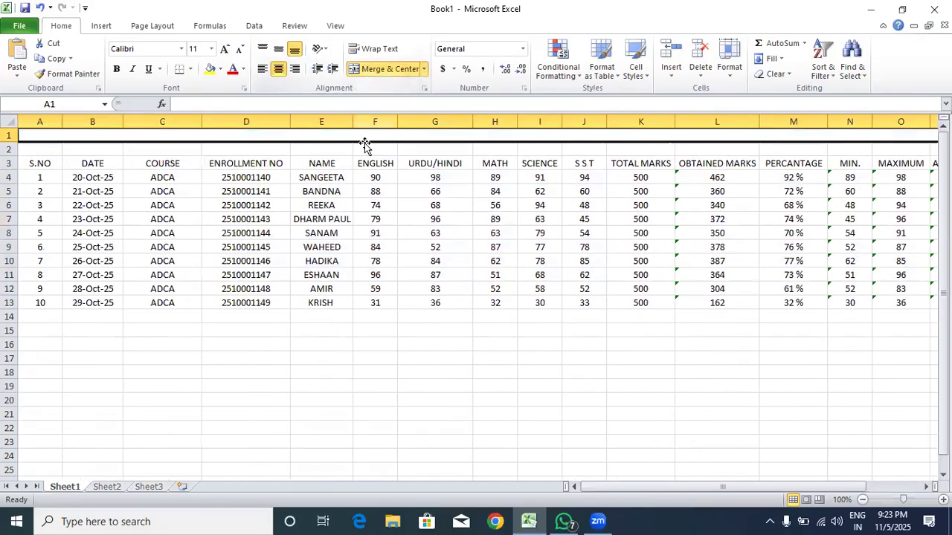
double_click(365, 134)
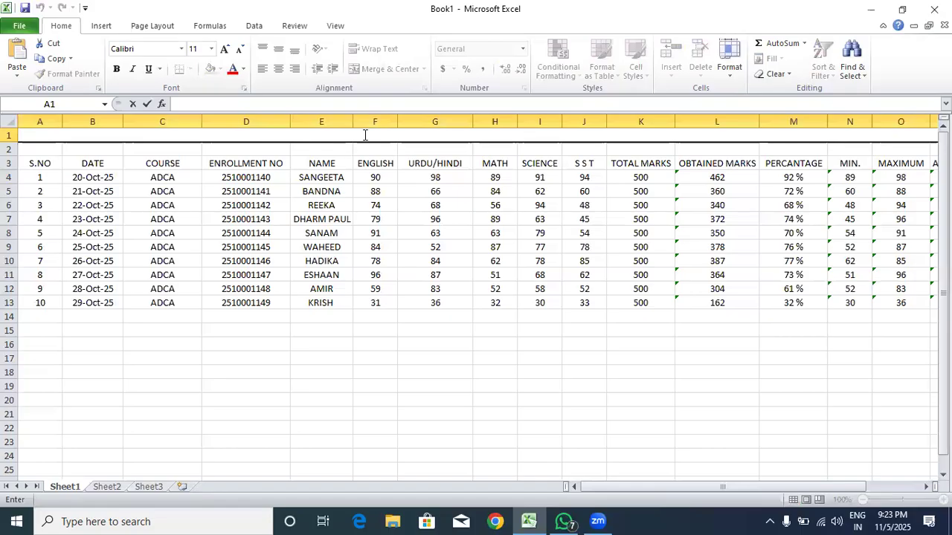
text(CSC EDUCAT)
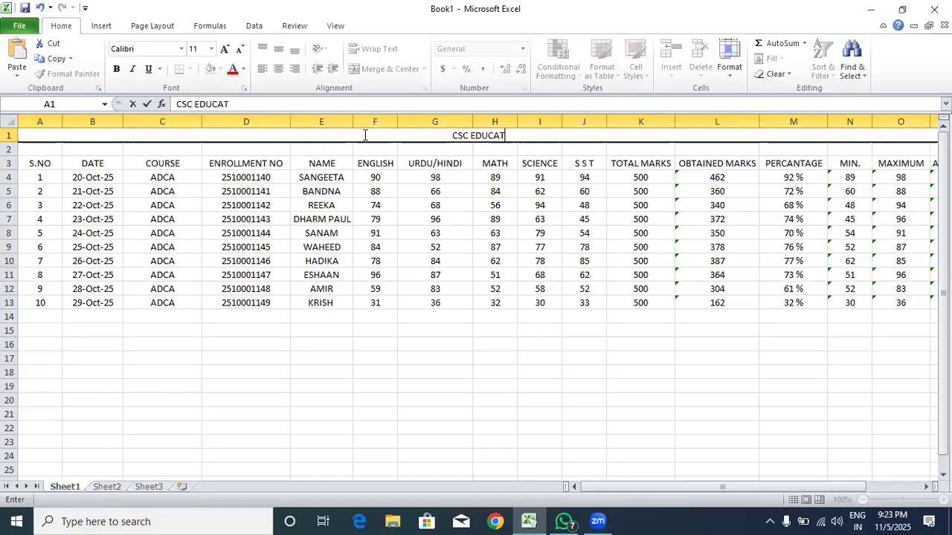
text(ION AND)
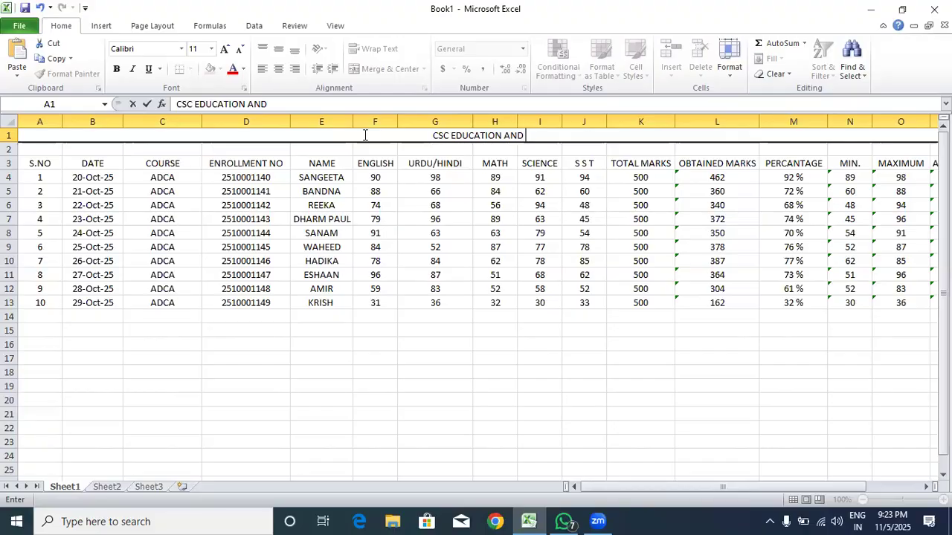
text( COMPUT)
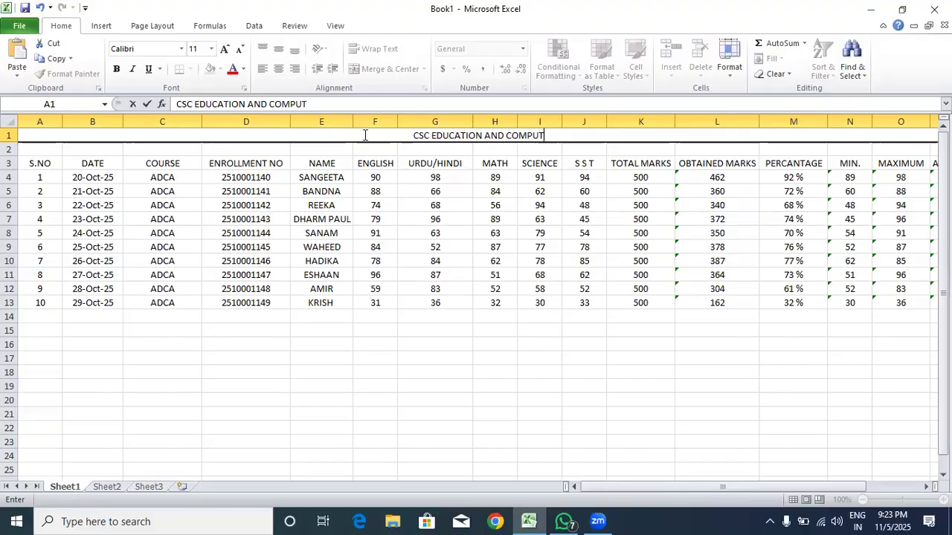
text(ER TRAIN)
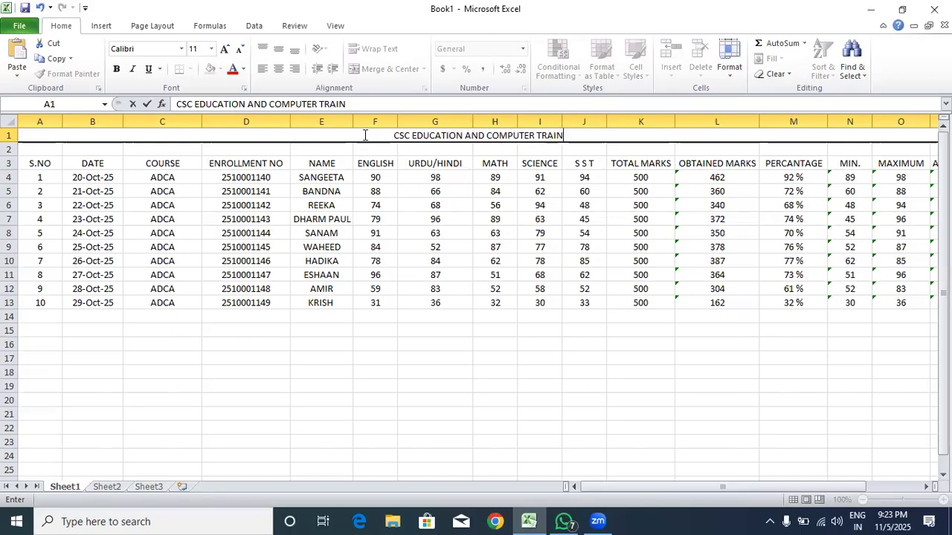
text(ING ACADEM)
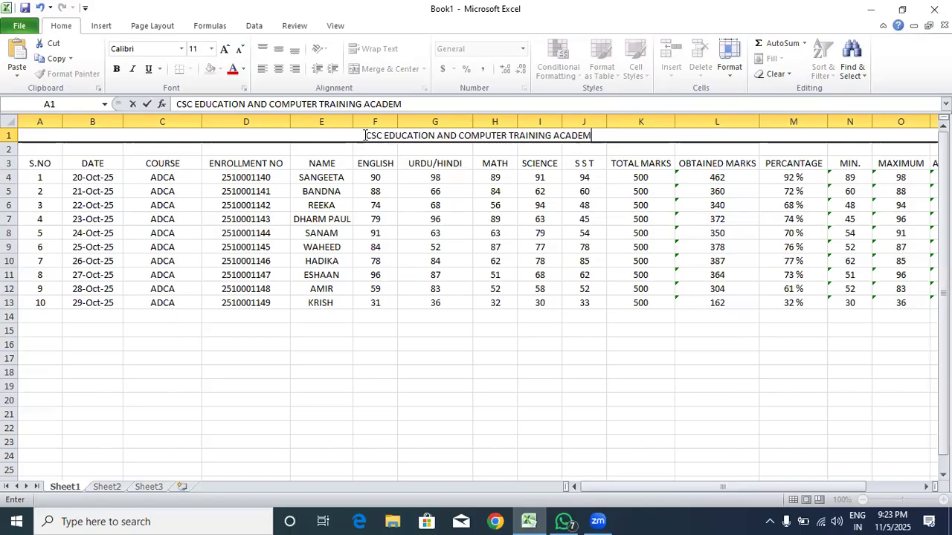
text(Y ASSAR)
key(BackSpace)
key(BackSpace)
key(BackSpace)
key(BackSpace)
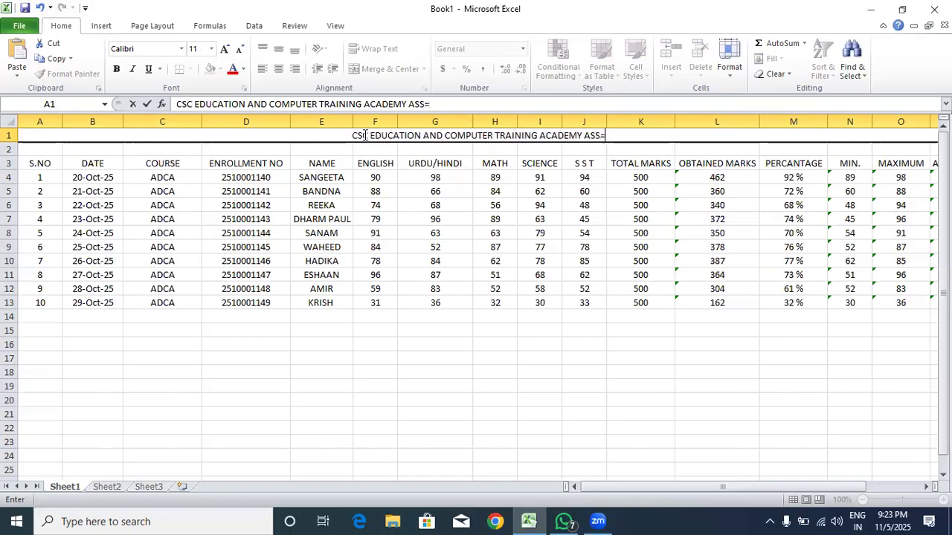
key(BackSpace)
key(BackSpace)
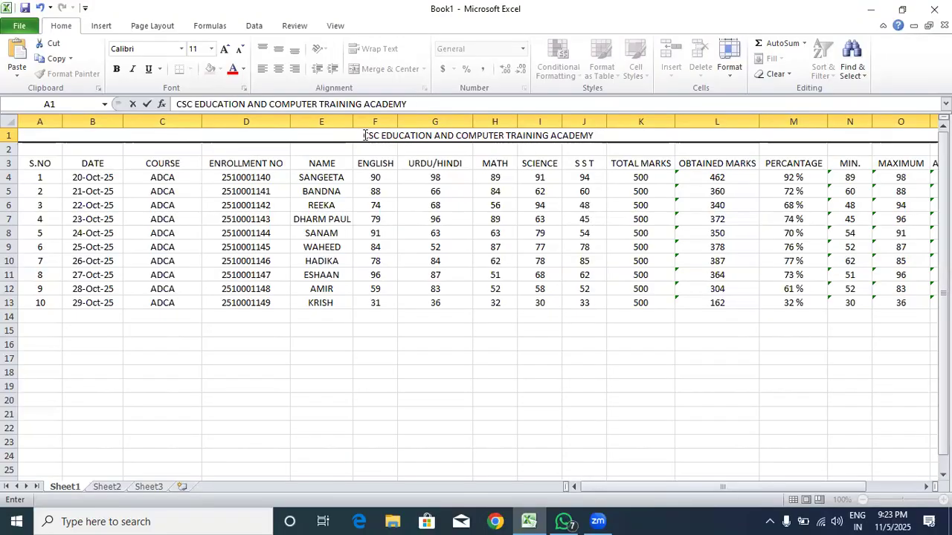
- Merge and center A2:S2 and enter the academy's postal address in it
drag(36, 151, 825, 149)
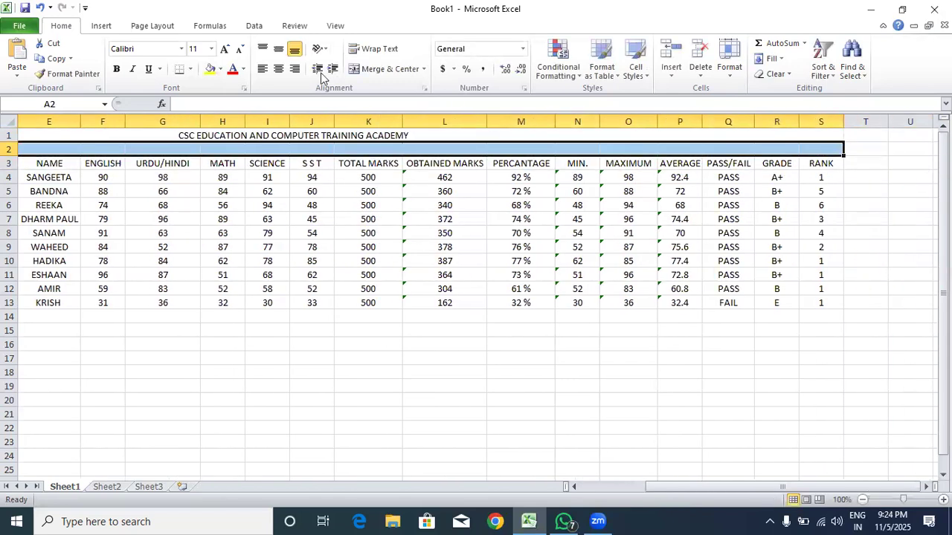
click(383, 69)
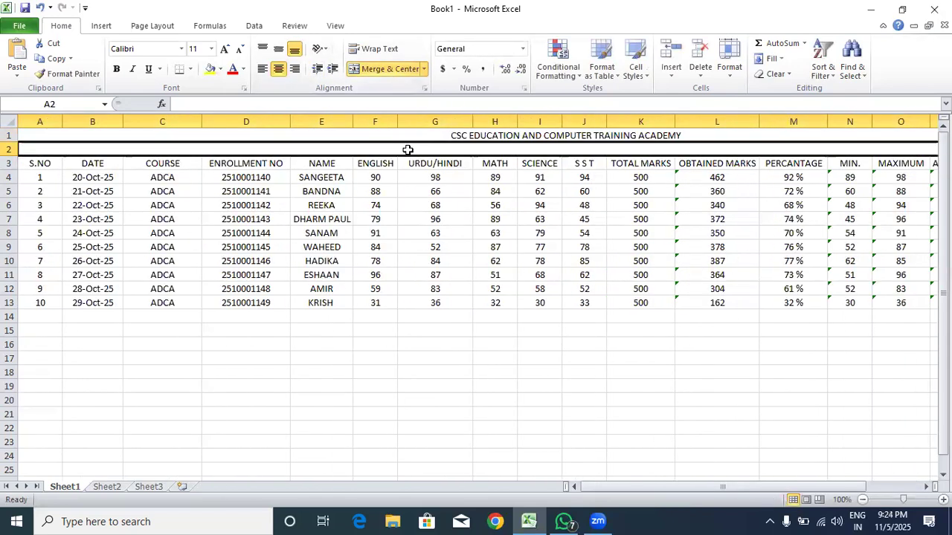
double_click(408, 150)
text(N)
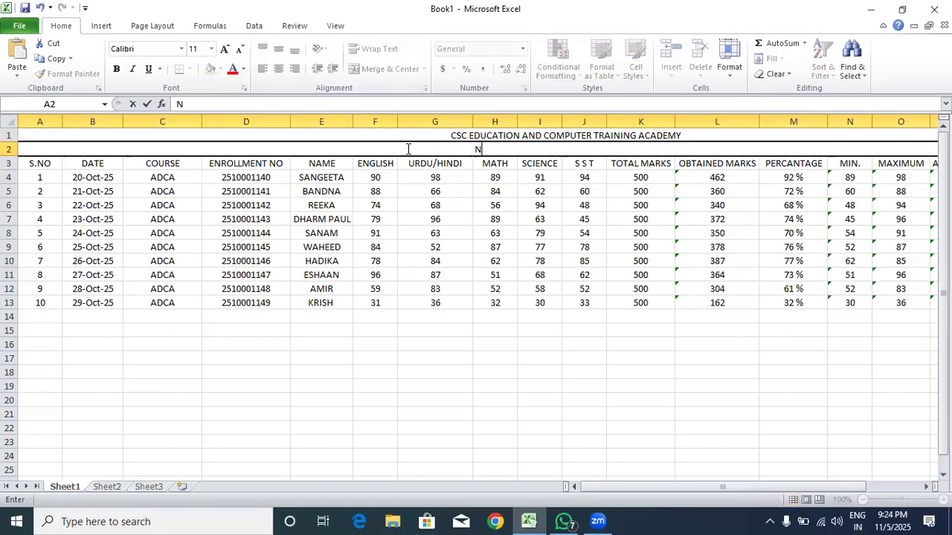
text(EAR J&K)
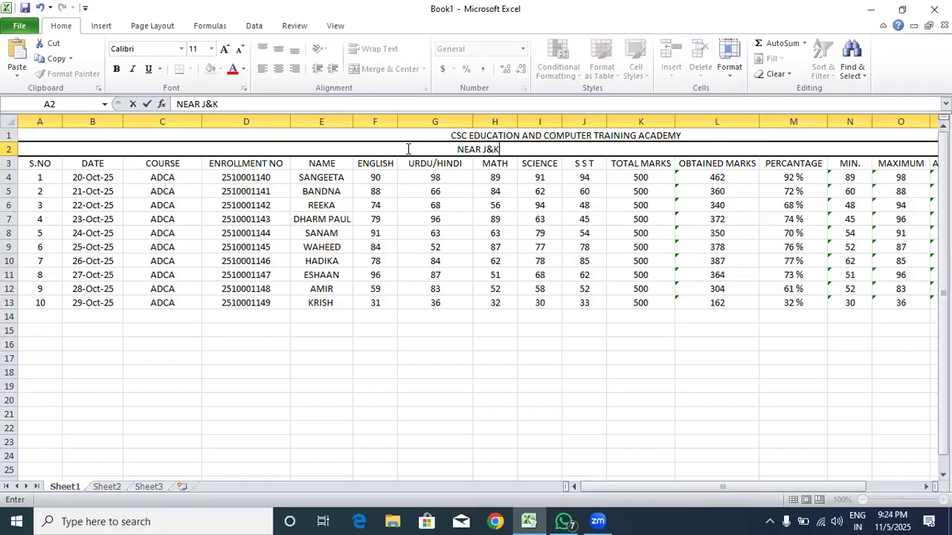
text( BANK H)
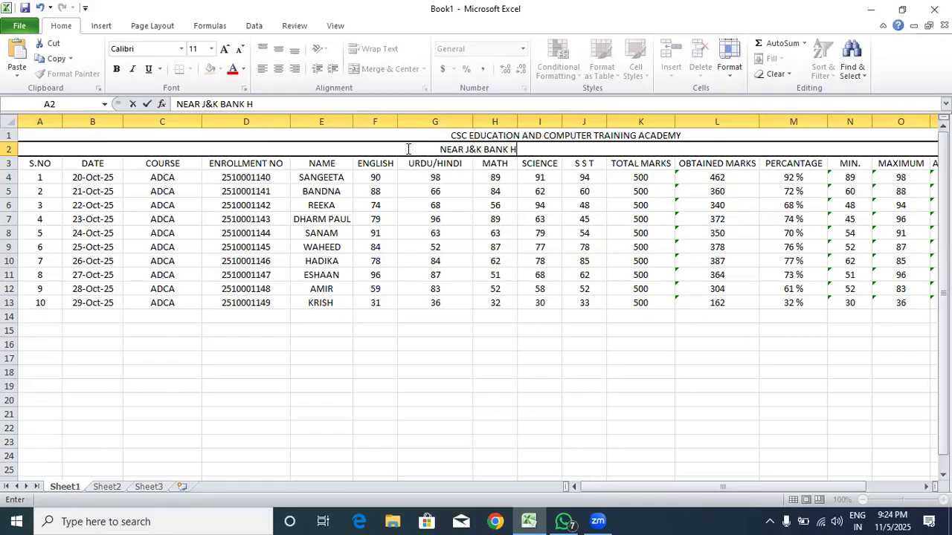
text(OSPITAL)
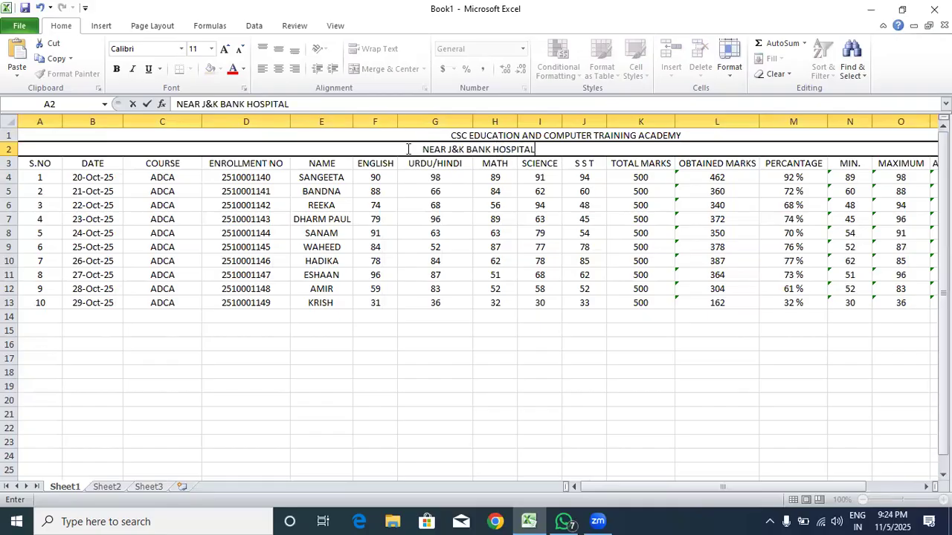
text( ROAD ASS)
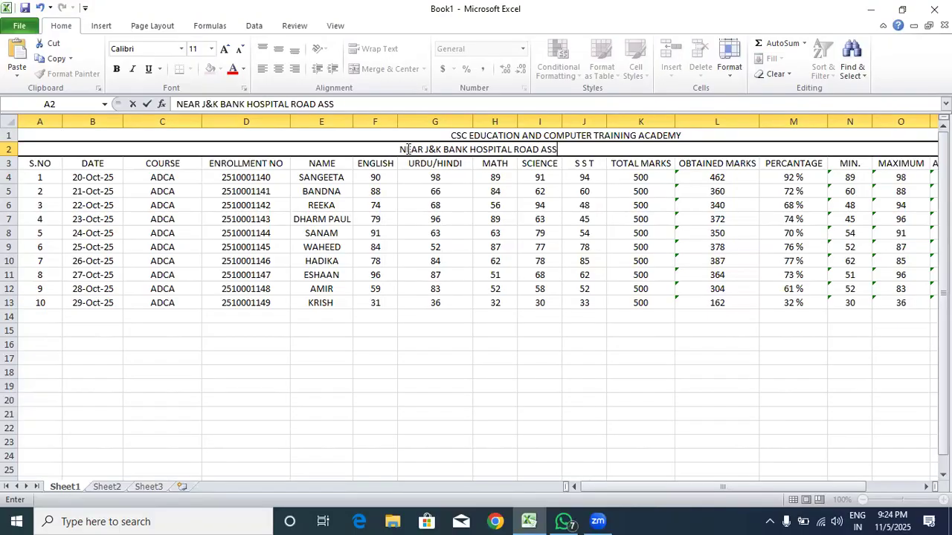
text(AR DOD)
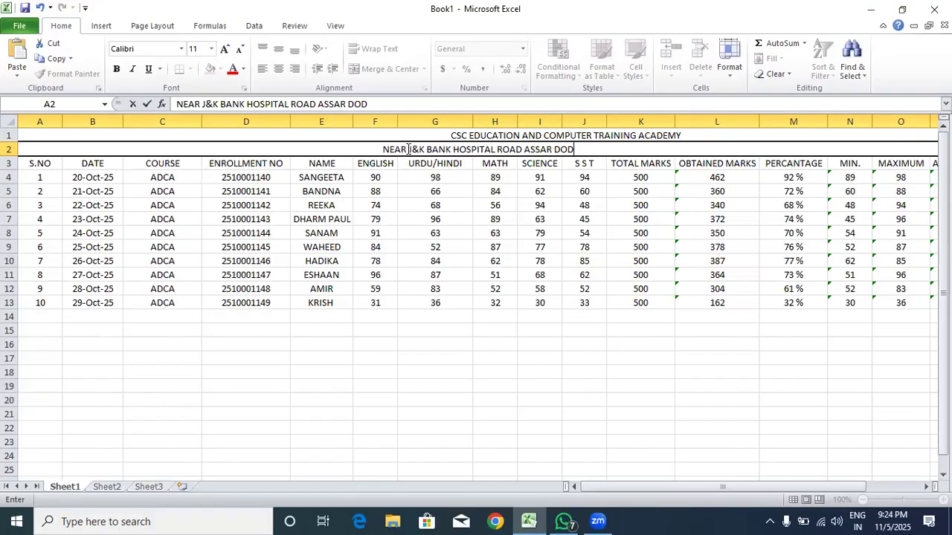
text(A 182143)
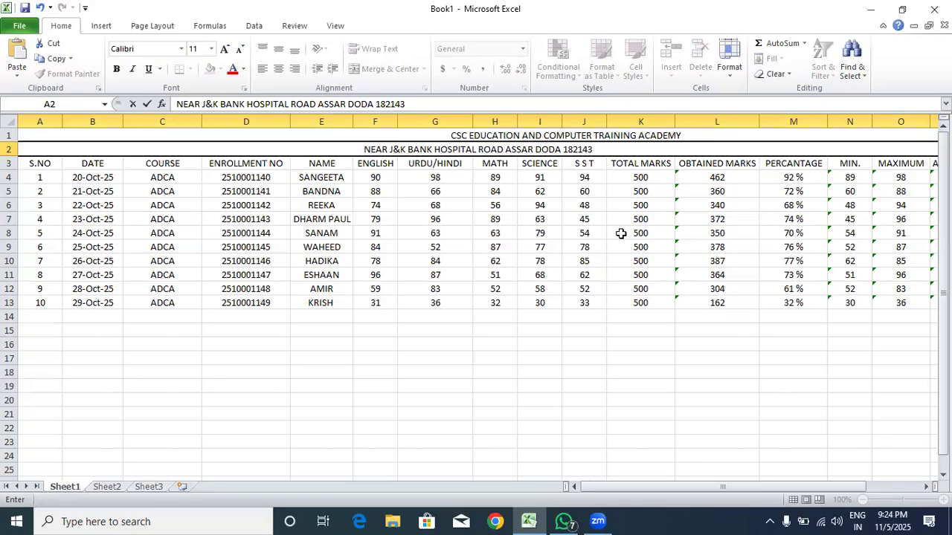
click(638, 369)
- Format the academy title in row 1 as 22 pt bold with a thick box border
click(601, 136)
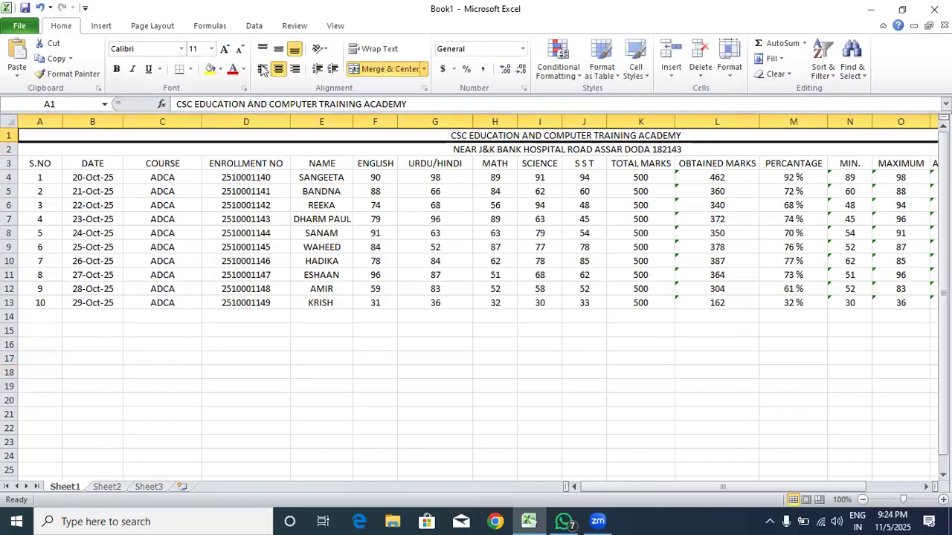
click(223, 50)
click(224, 50)
click(224, 50)
click(224, 50)
click(224, 50)
click(224, 50)
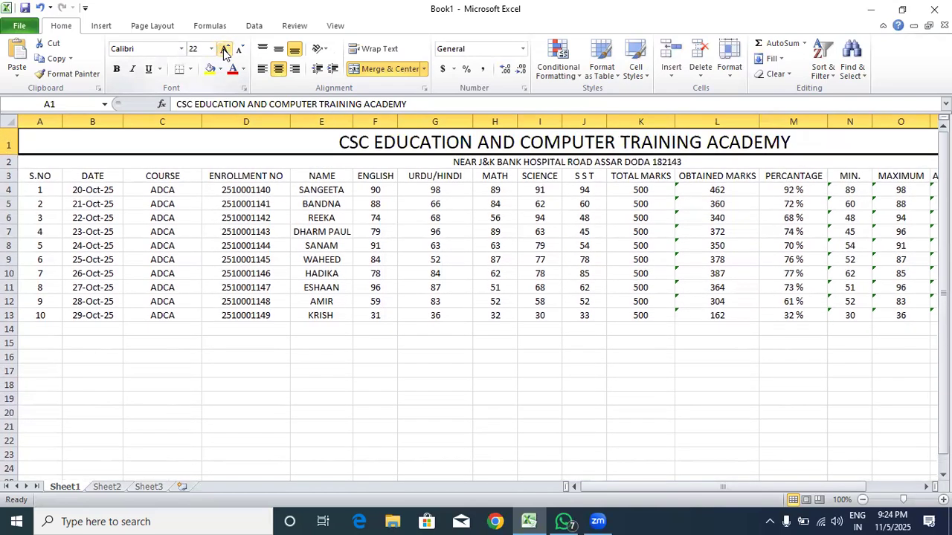
click(116, 68)
click(191, 69)
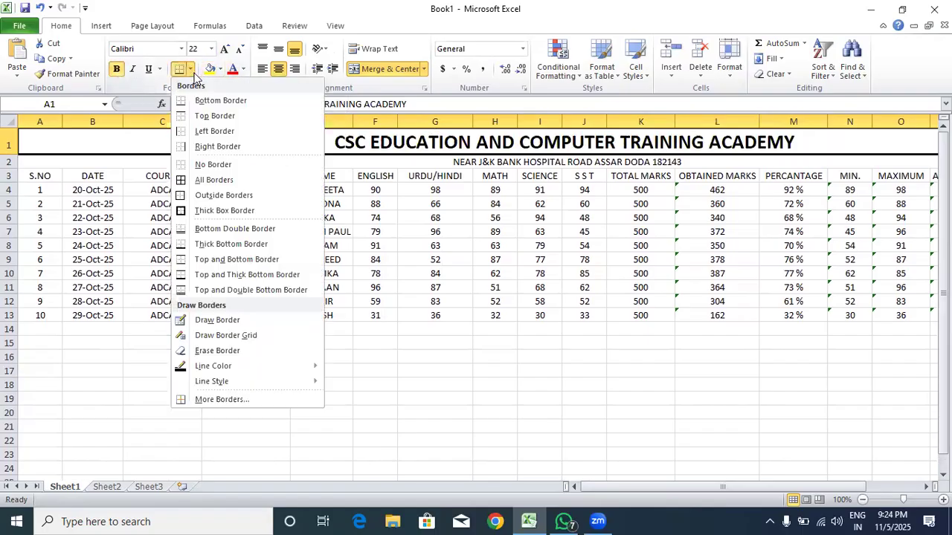
click(207, 211)
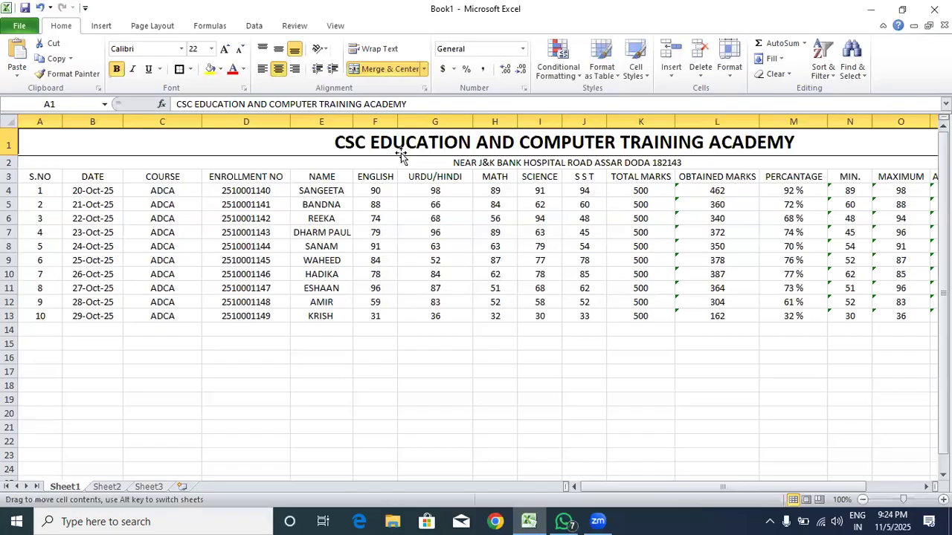
- Format the address line in row 2 as 18 pt bold with a thick box border
click(402, 161)
click(224, 50)
click(224, 49)
click(224, 49)
click(225, 49)
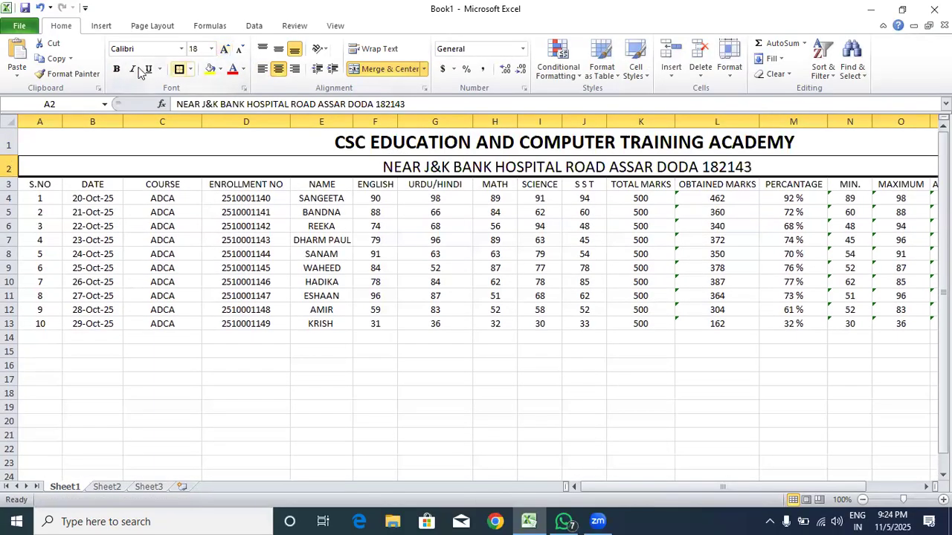
click(115, 69)
click(181, 70)
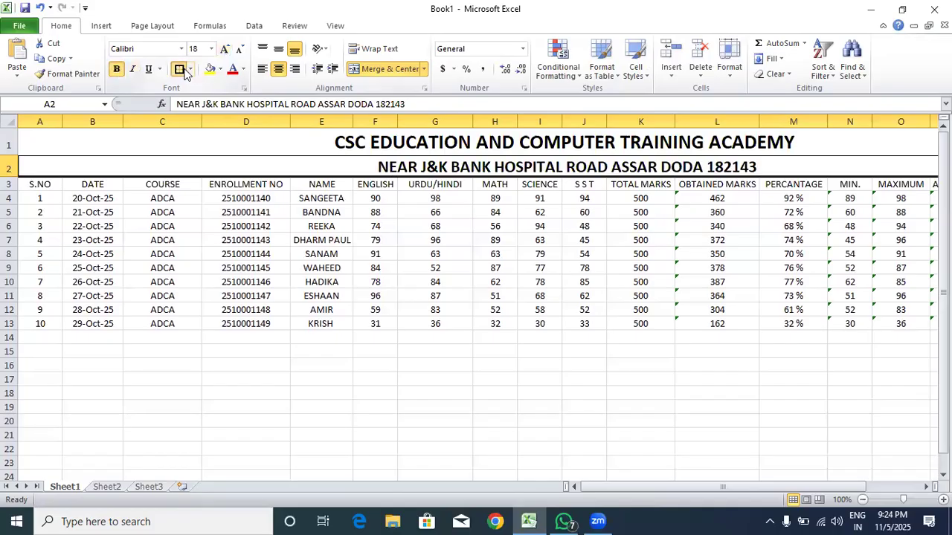
click(375, 352)
- Fill the title row 1 with yellow and the address row 2 with light green
click(304, 141)
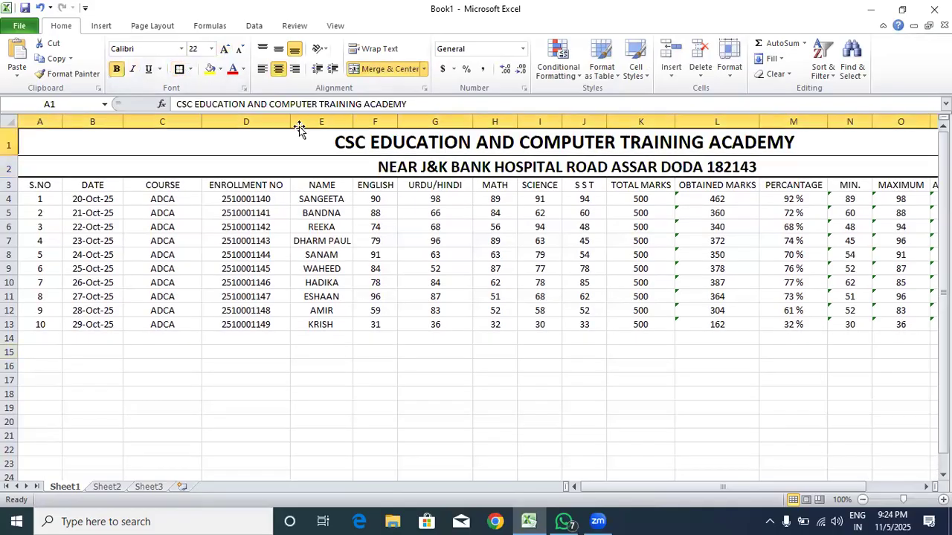
click(211, 69)
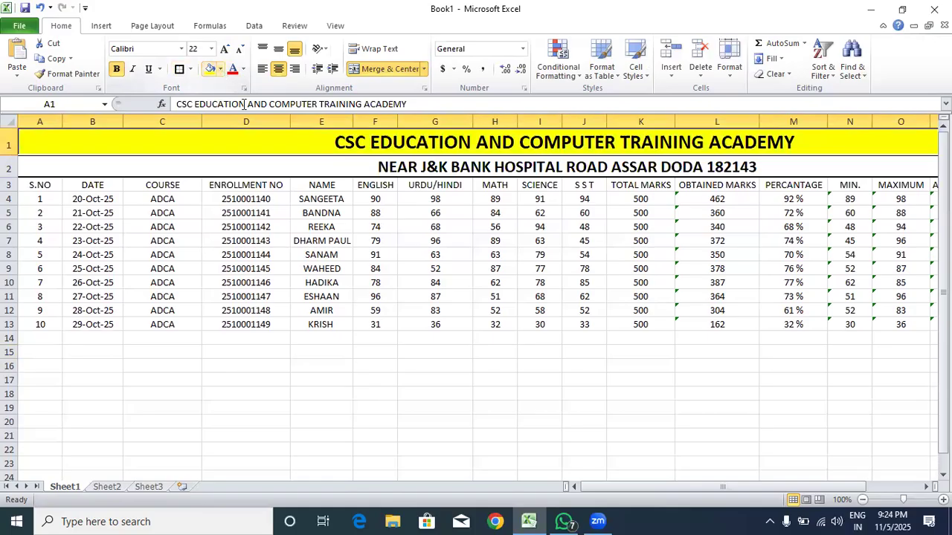
click(267, 162)
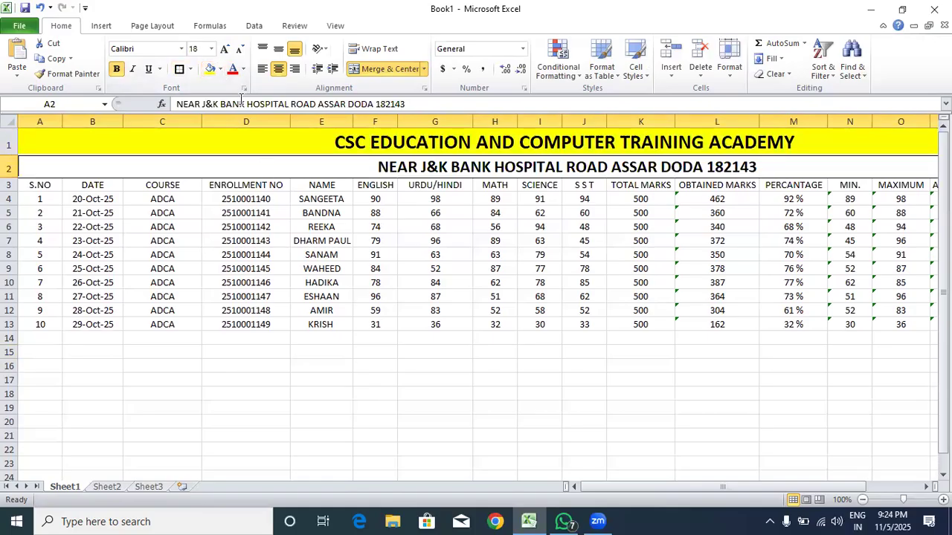
click(220, 69)
click(255, 168)
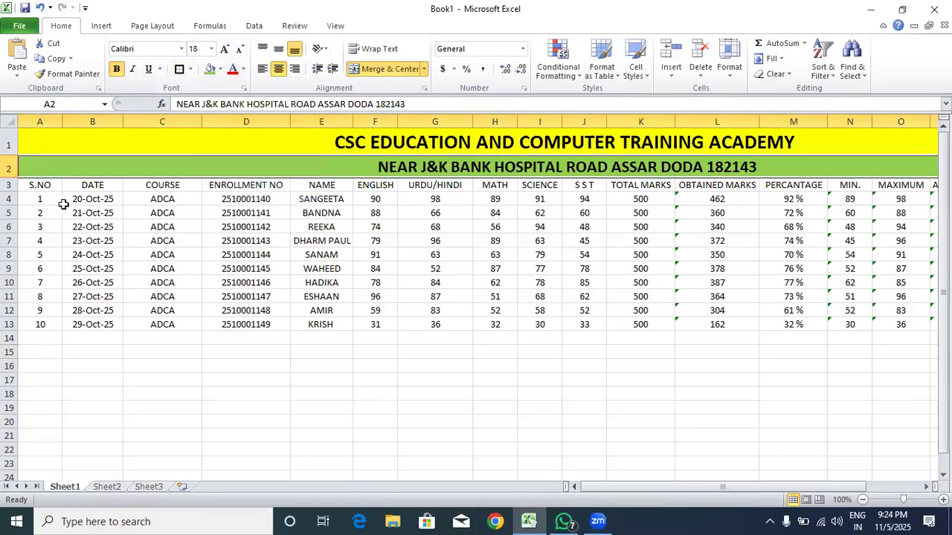
- Apply all borders to the marksheet table A3:S13
drag(33, 184, 830, 322)
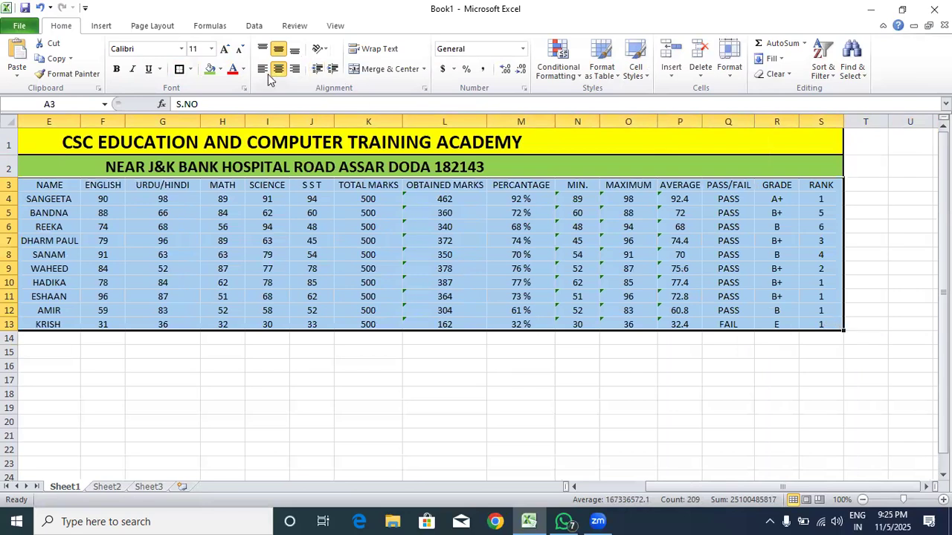
click(193, 68)
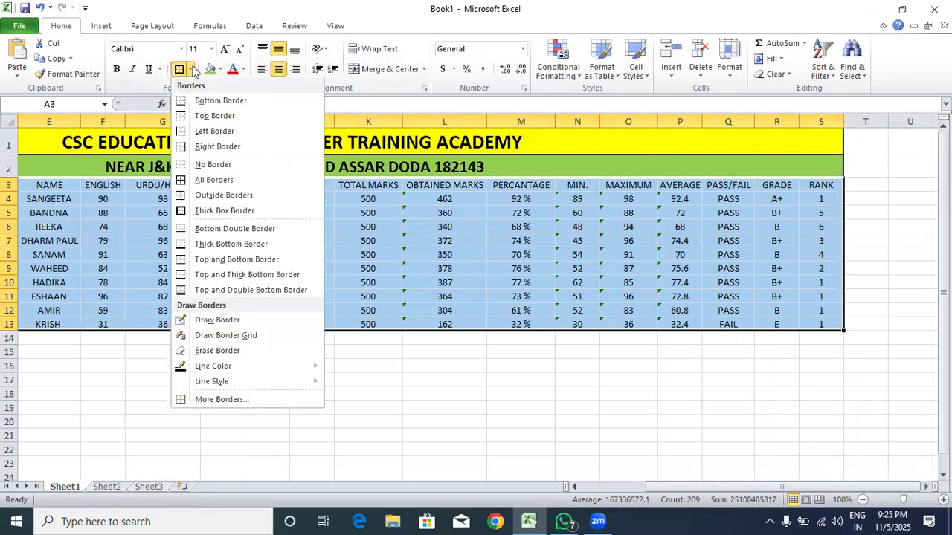
click(217, 178)
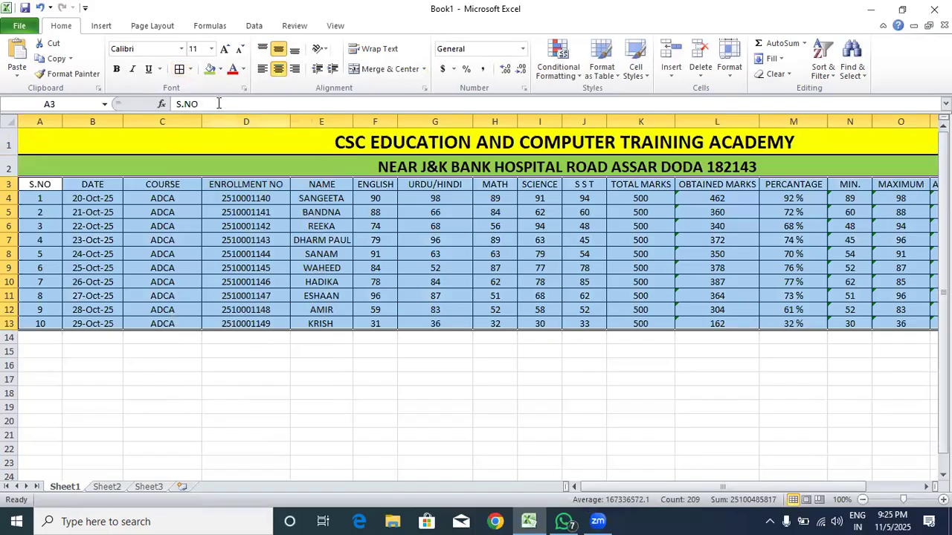
- Fill the marksheet table A3:S13 with a light orange theme colour
click(221, 70)
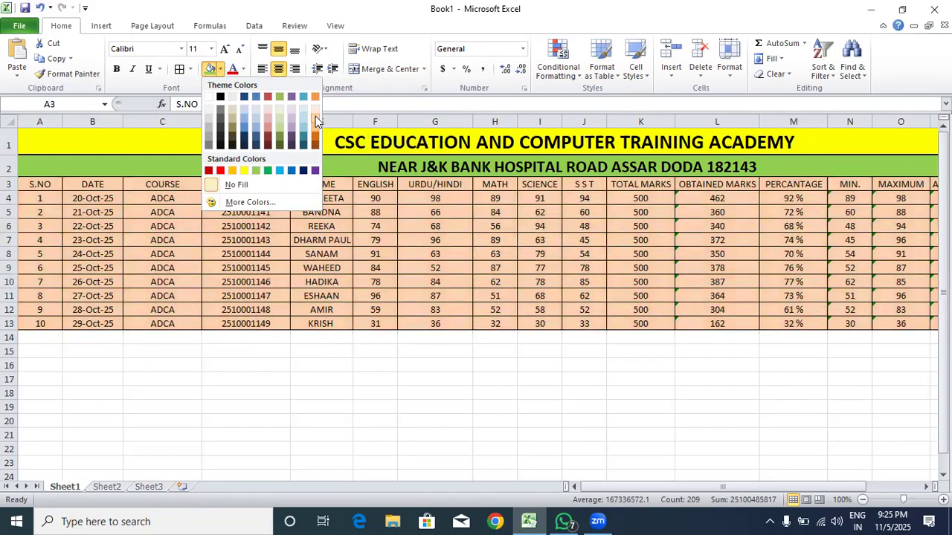
click(256, 124)
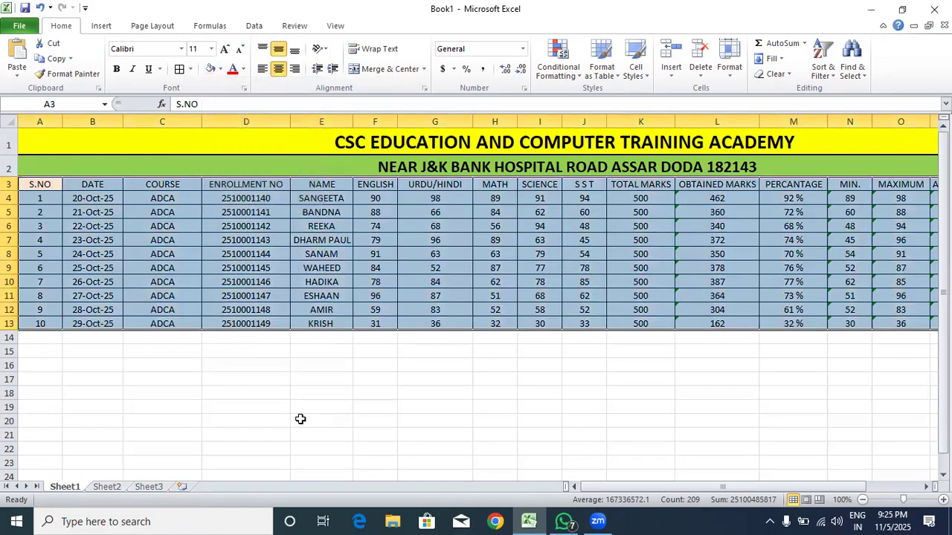
click(193, 352)
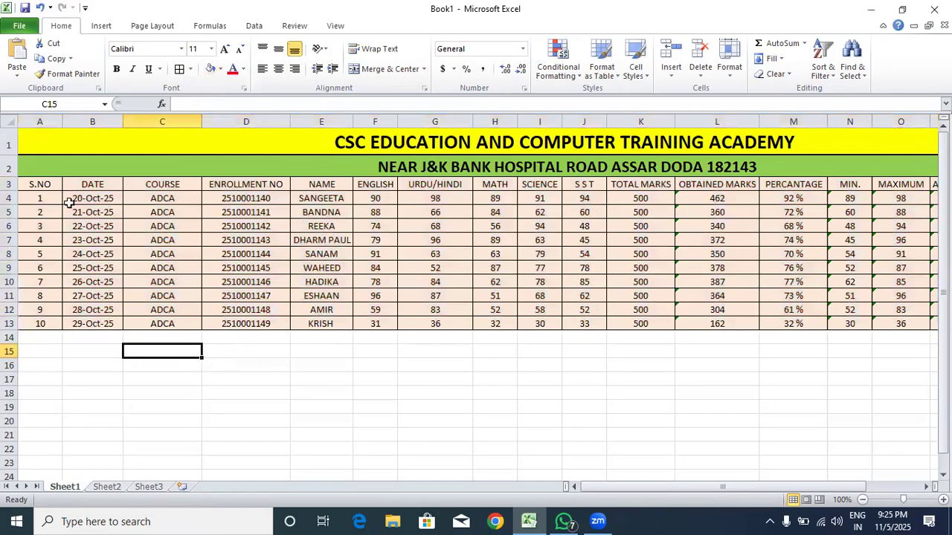
- Format the column headings in A3:S3 as 12 pt bold
drag(37, 185, 722, 187)
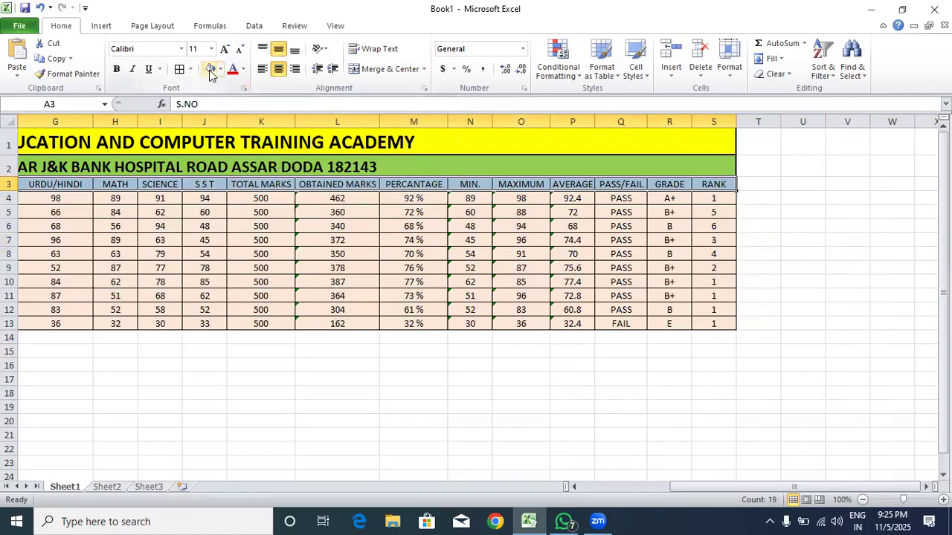
click(225, 51)
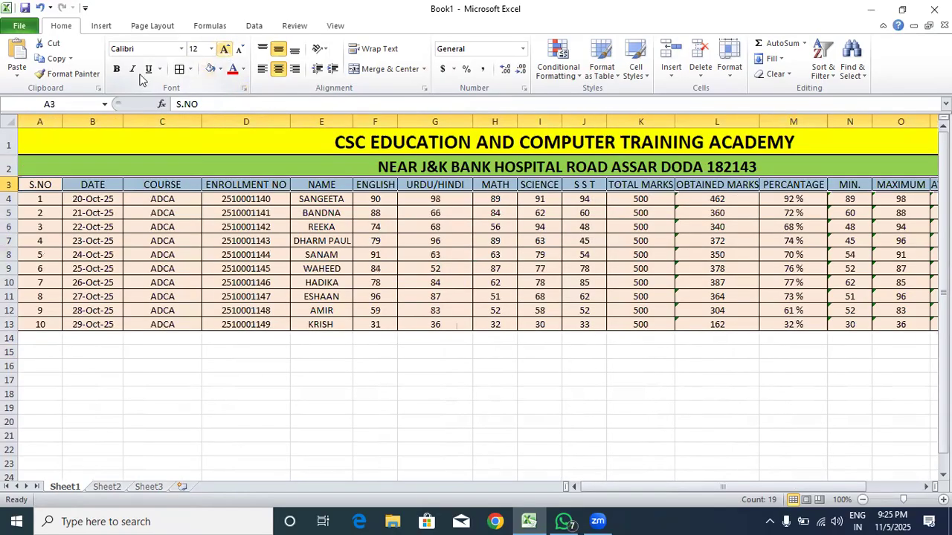
click(116, 68)
click(130, 416)
- Apply a thick box border around the whole marksheet A1:S13, including the title and address rows
drag(29, 186, 926, 311)
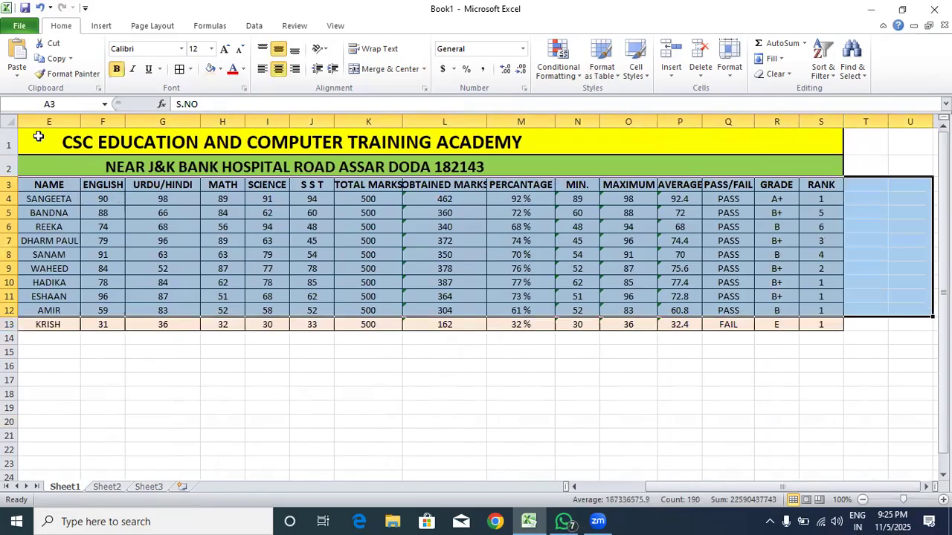
drag(776, 491, 736, 491)
drag(32, 134, 742, 327)
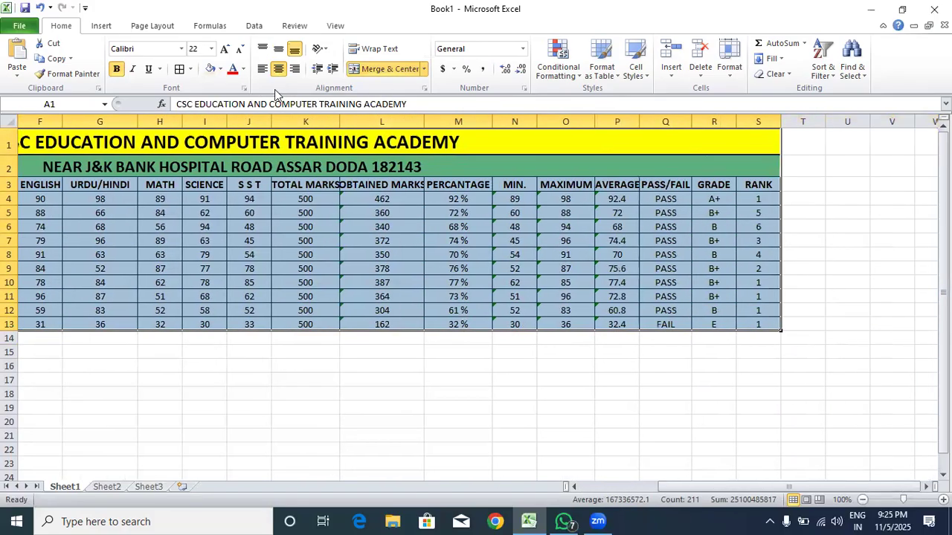
click(191, 69)
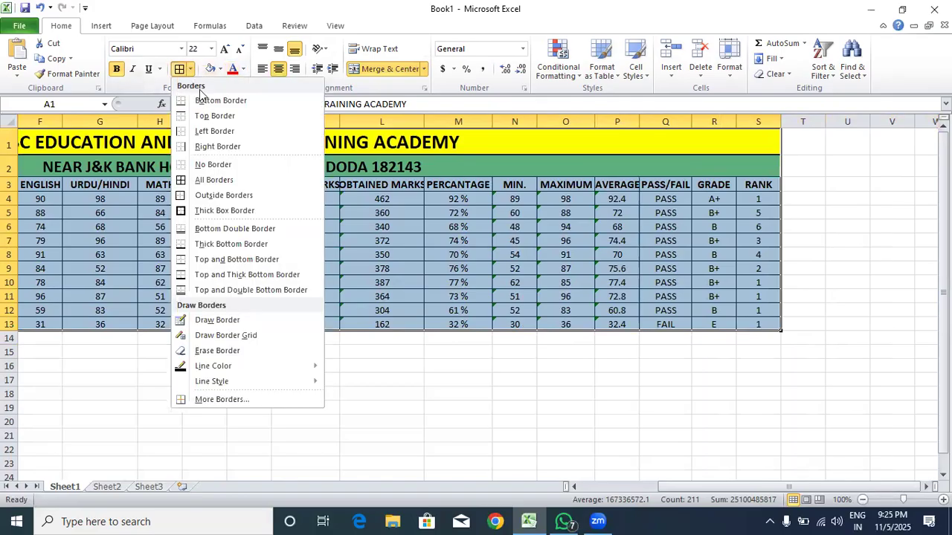
click(215, 205)
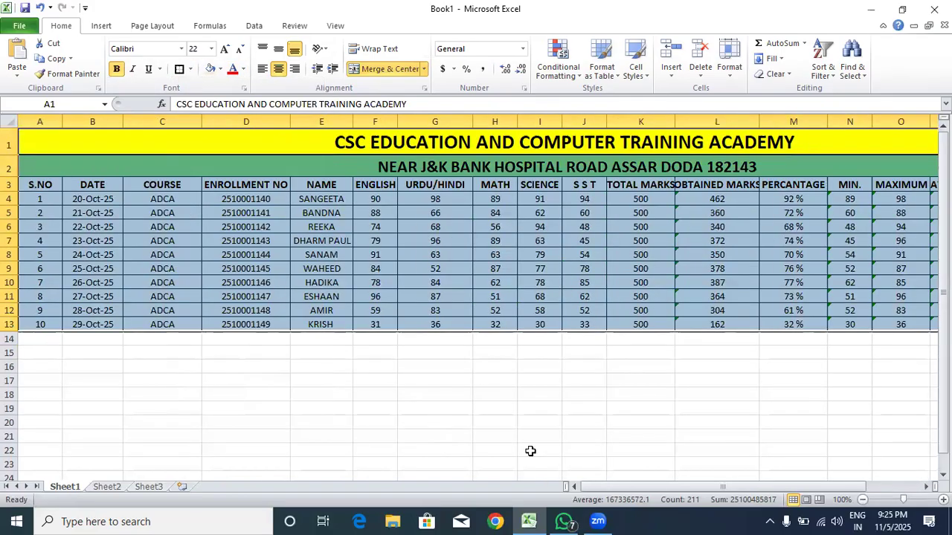
- Review the formatted marksheet across all columns from S.NO to RANK at a reduced 90% zoom
click(861, 500)
click(861, 500)
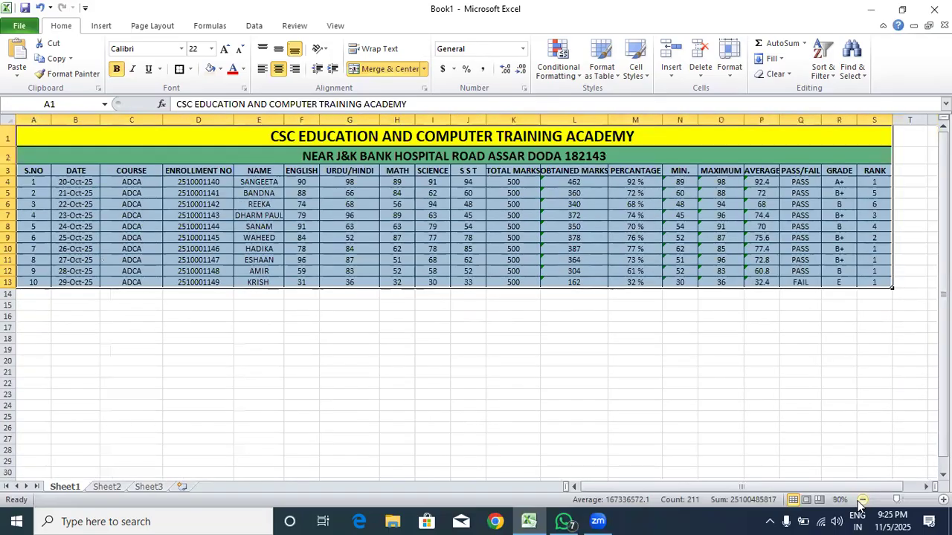
click(861, 499)
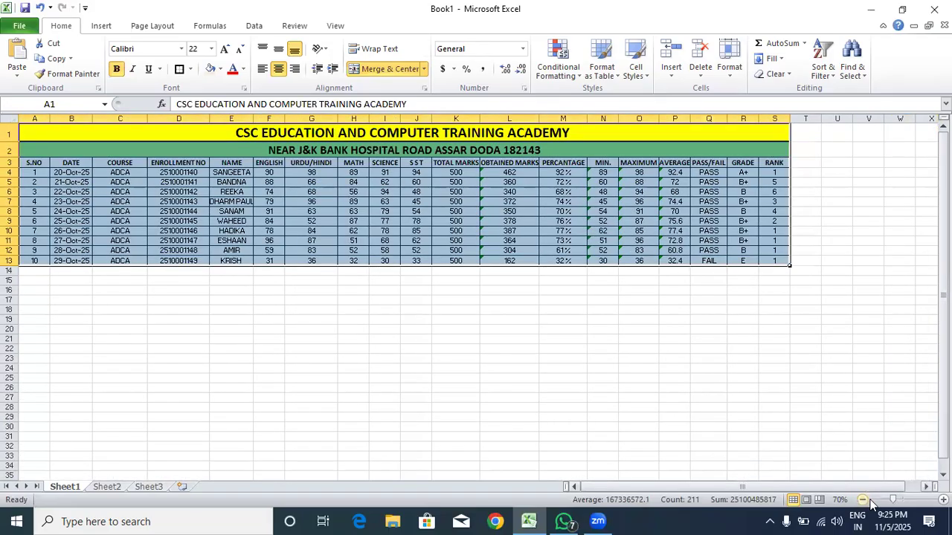
click(942, 499)
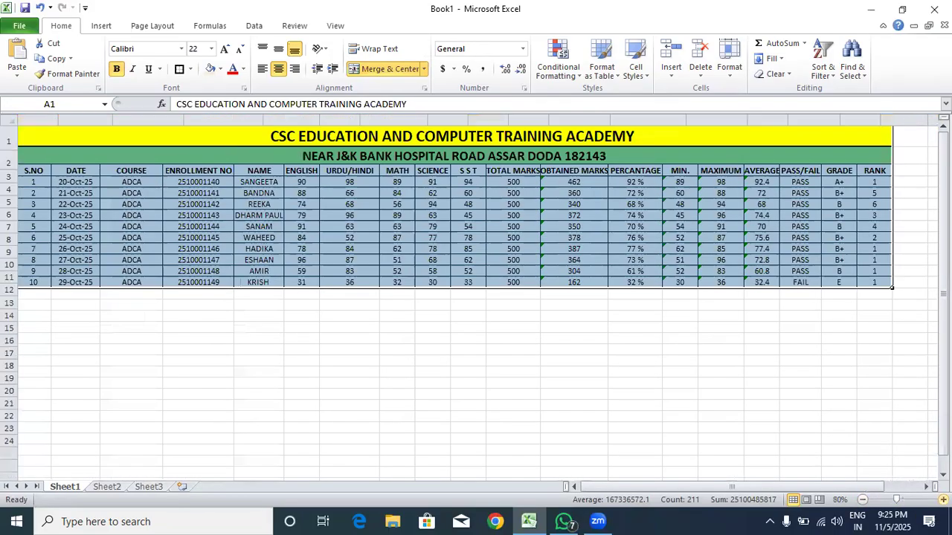
click(942, 499)
drag(859, 488, 759, 490)
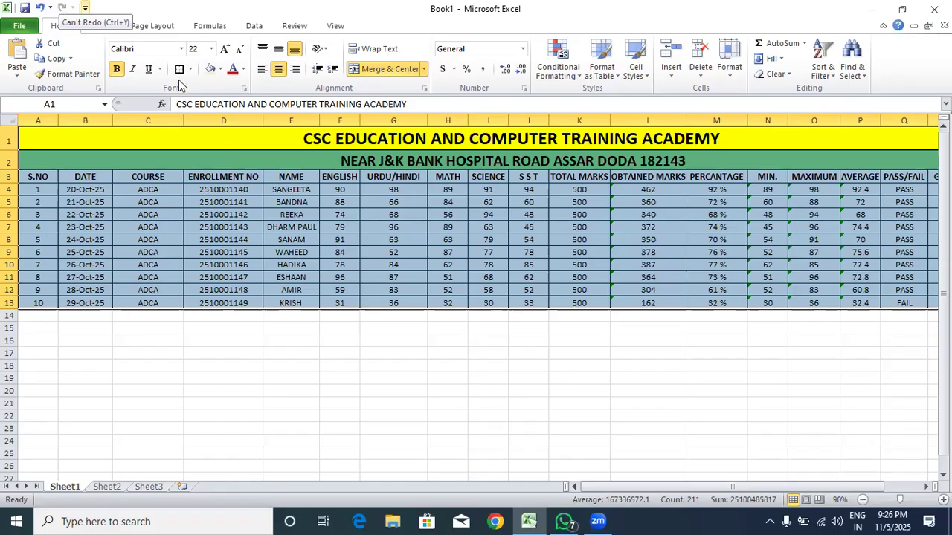
drag(695, 486, 824, 489)
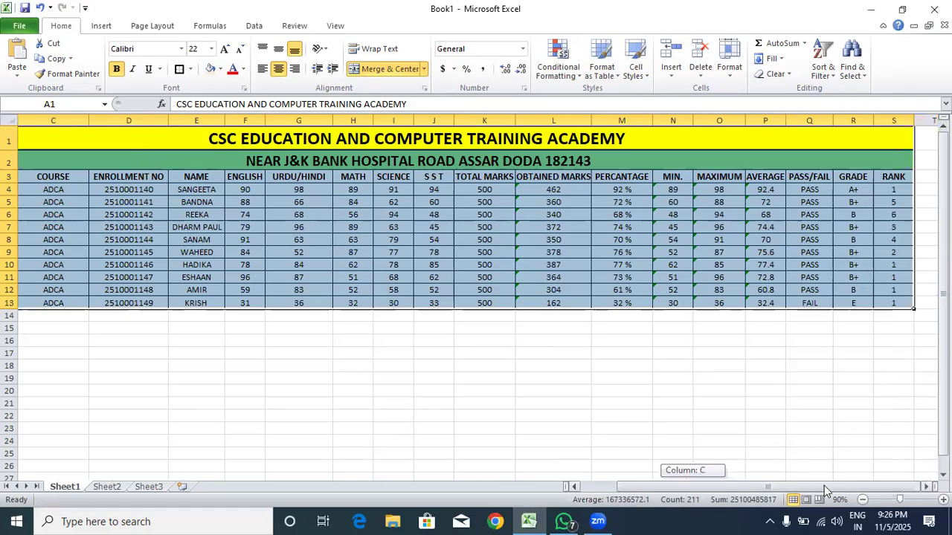
drag(743, 478, 684, 478)
drag(623, 479, 619, 482)
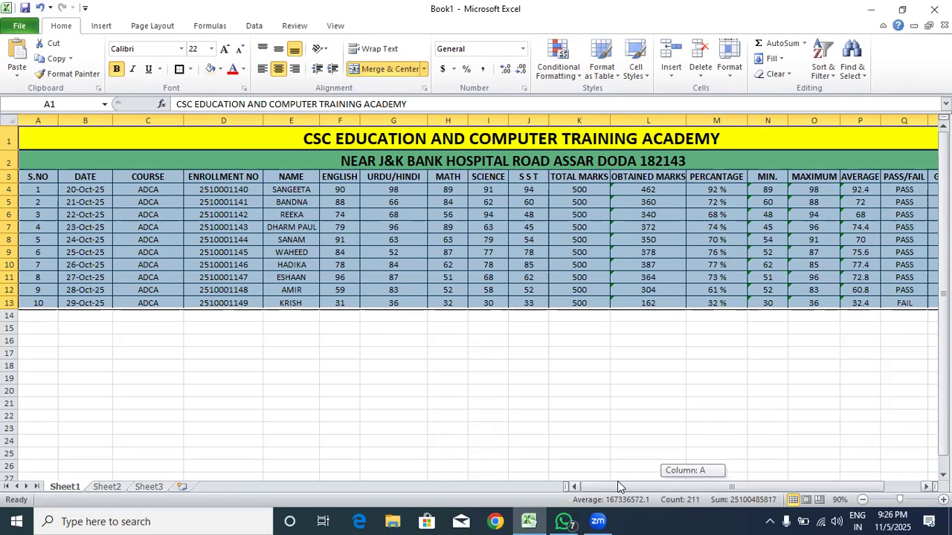
drag(619, 484, 656, 485)
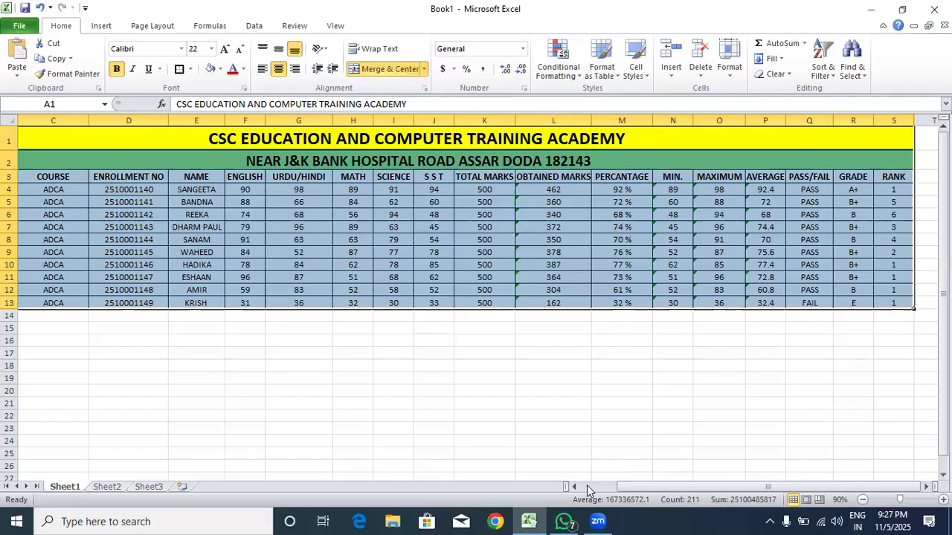
click(746, 479)
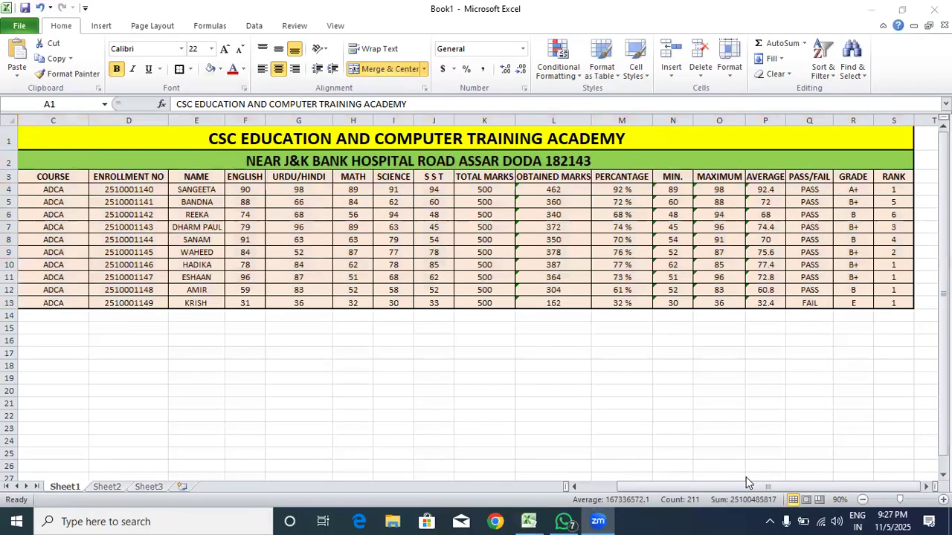